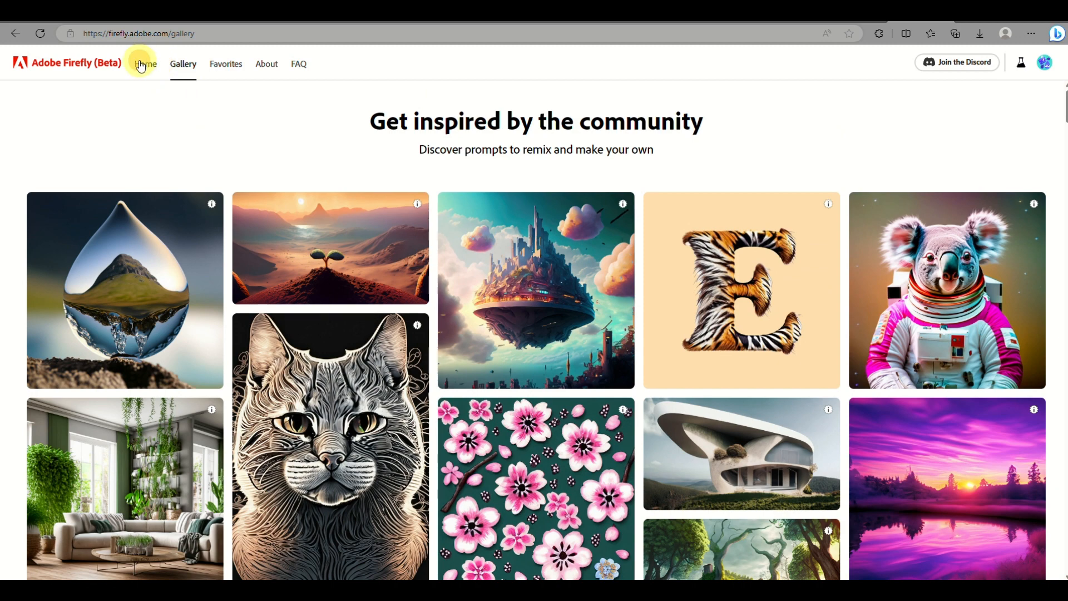
Open the home page and examine the generative tools on offer, from Text to image and Generative fill through Extend image.
left_click(142, 66)
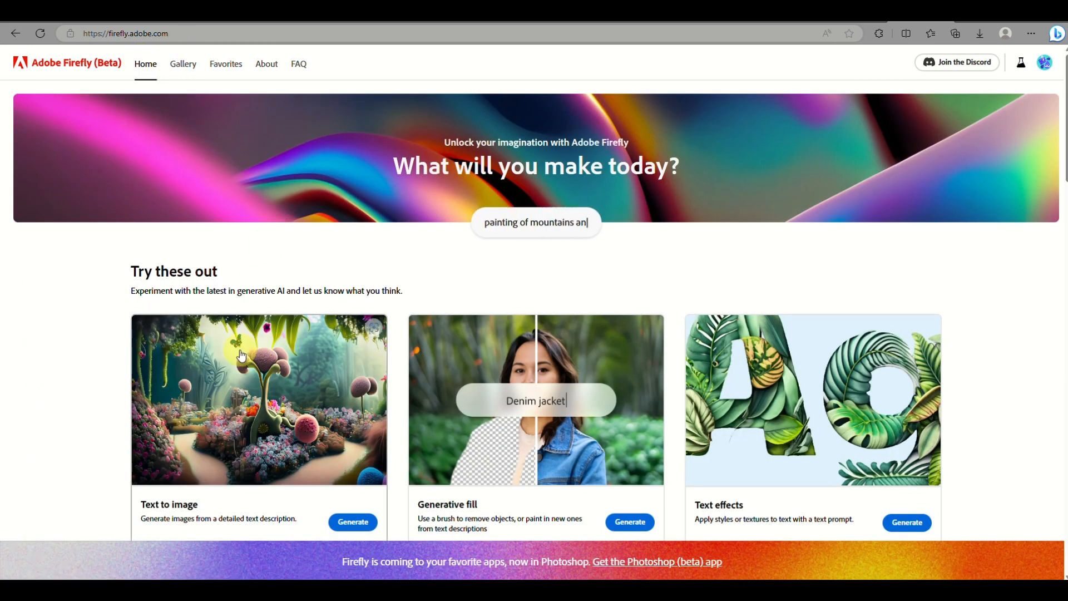
scroll(241, 356, "down", 3)
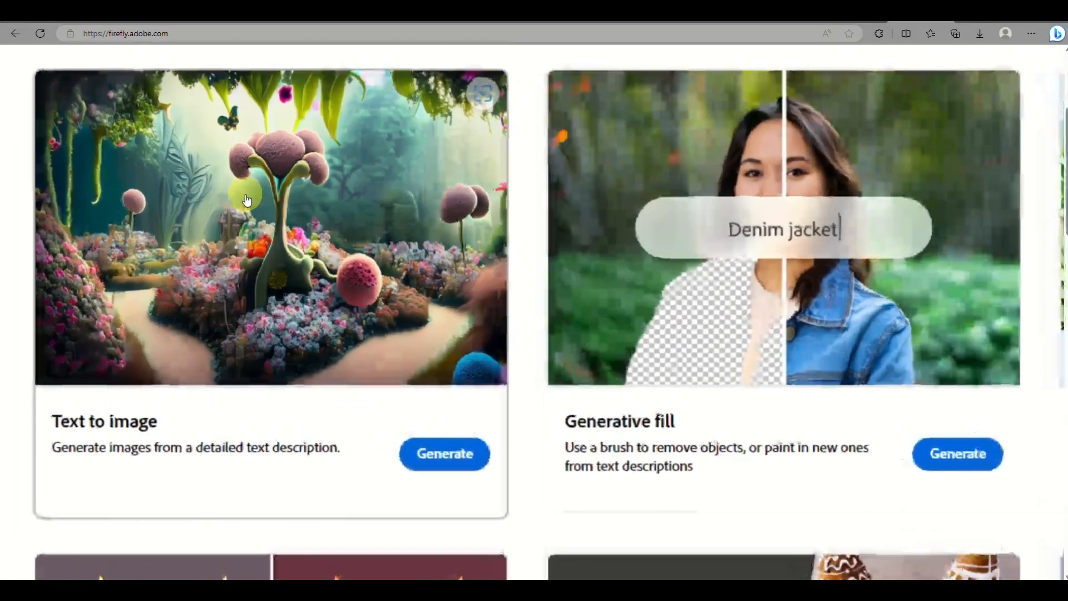
scroll(247, 200, "right", 3)
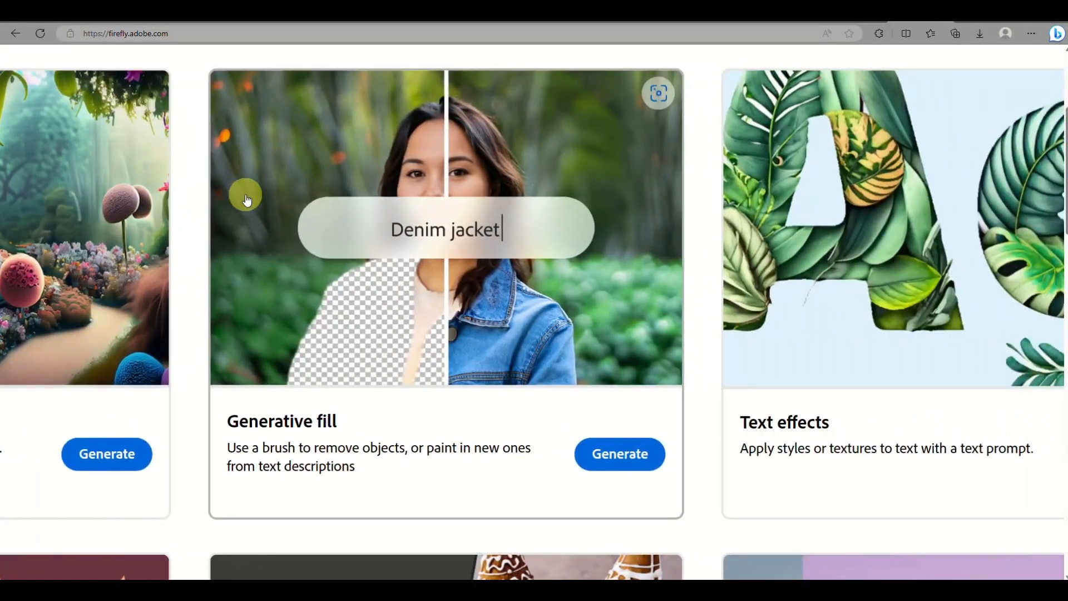
scroll(247, 200, "right", 1)
scroll(247, 200, "right", 3)
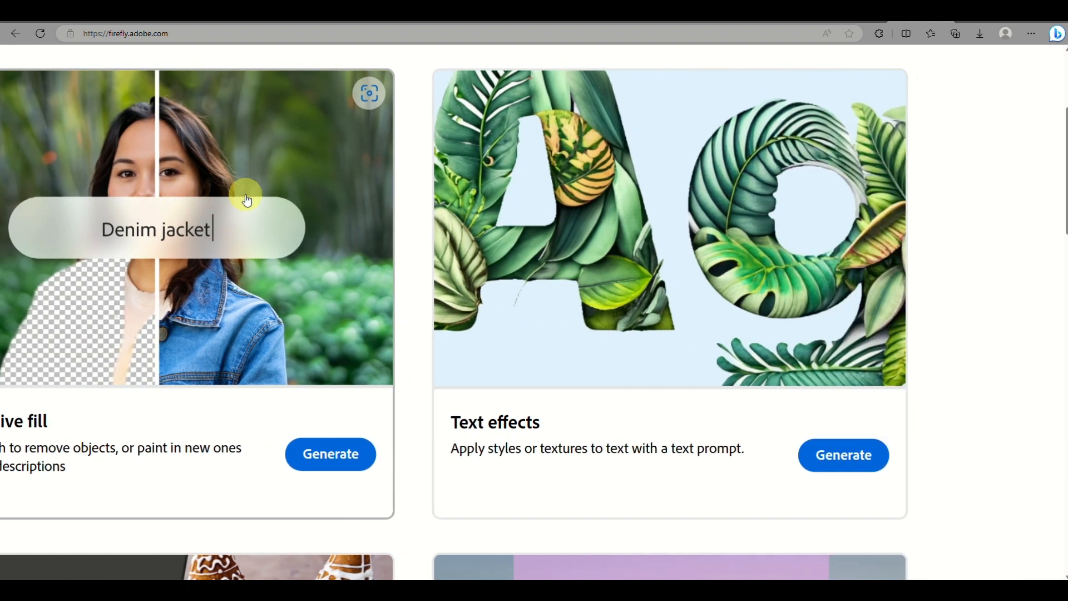
scroll(246, 200, "down", 3)
scroll(246, 200, "down", 5)
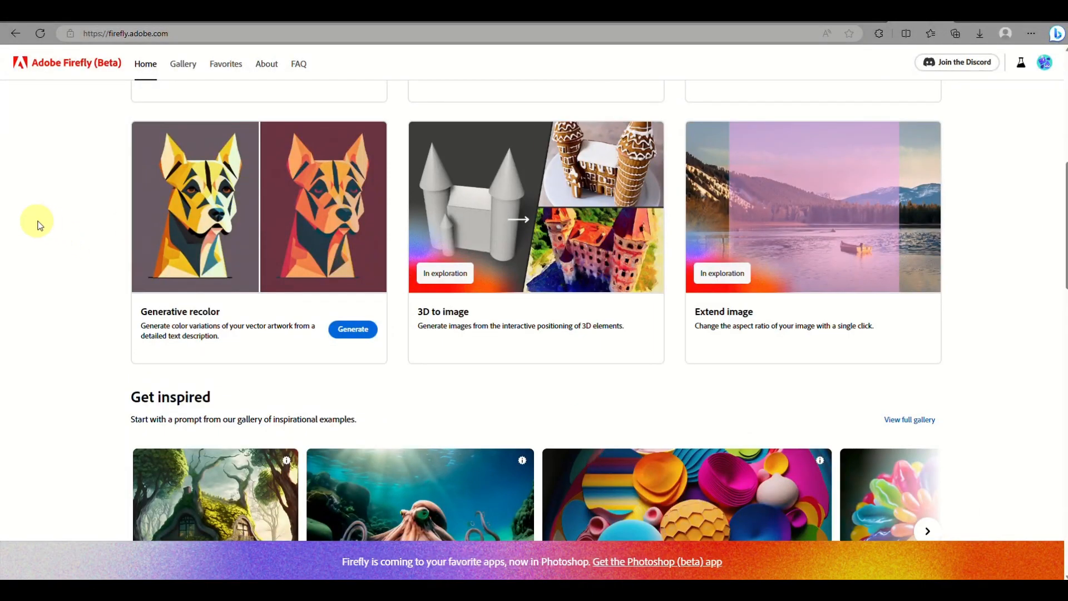
scroll(175, 248, "up", 5)
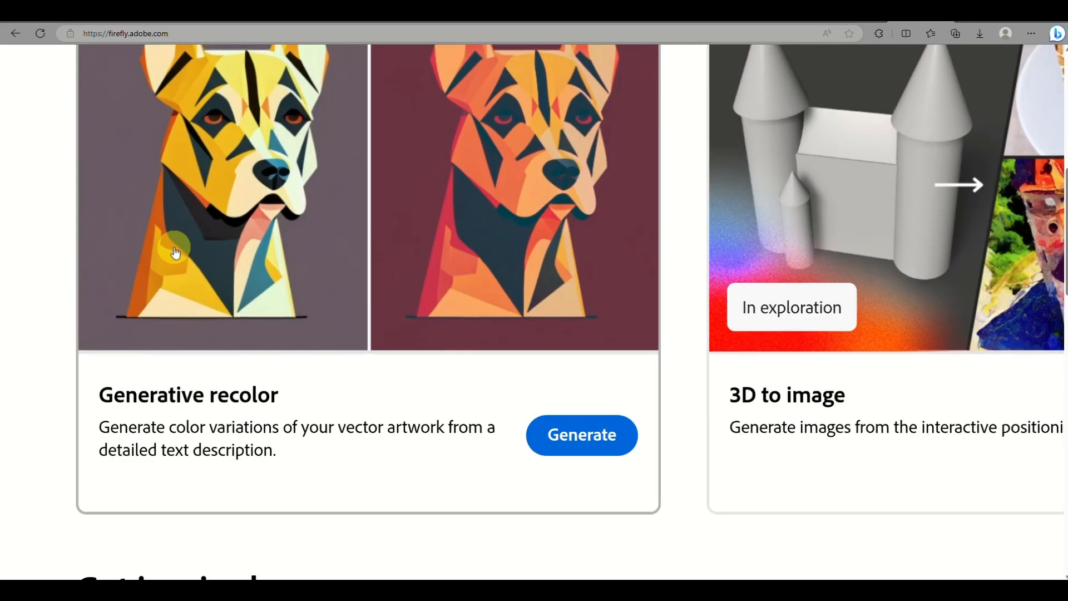
scroll(175, 248, "up", 5)
scroll(174, 247, "down", 4)
scroll(175, 247, "right", 6)
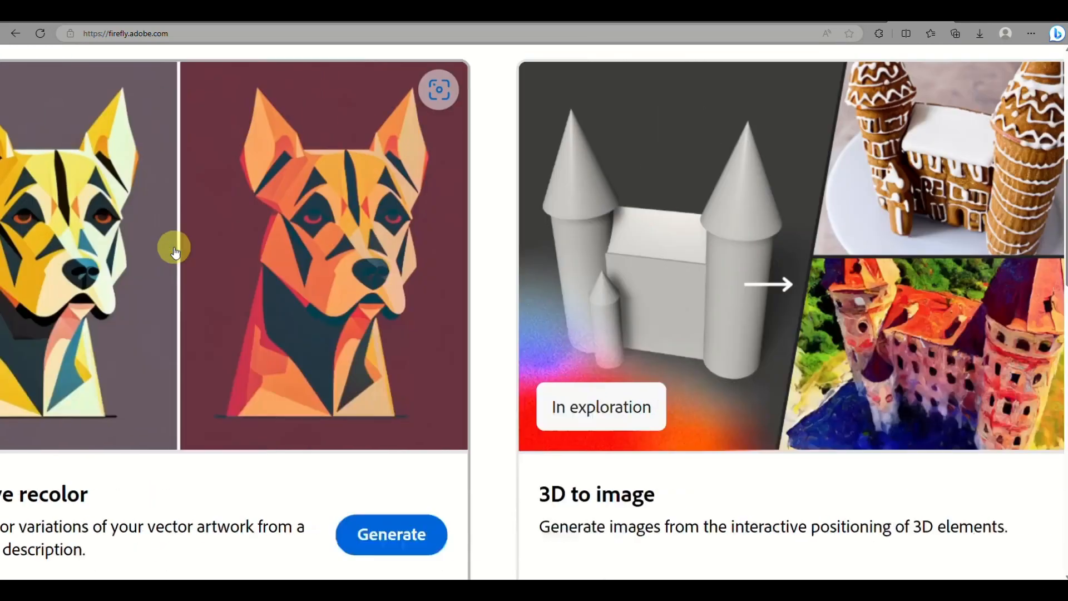
scroll(175, 253, "down", 4)
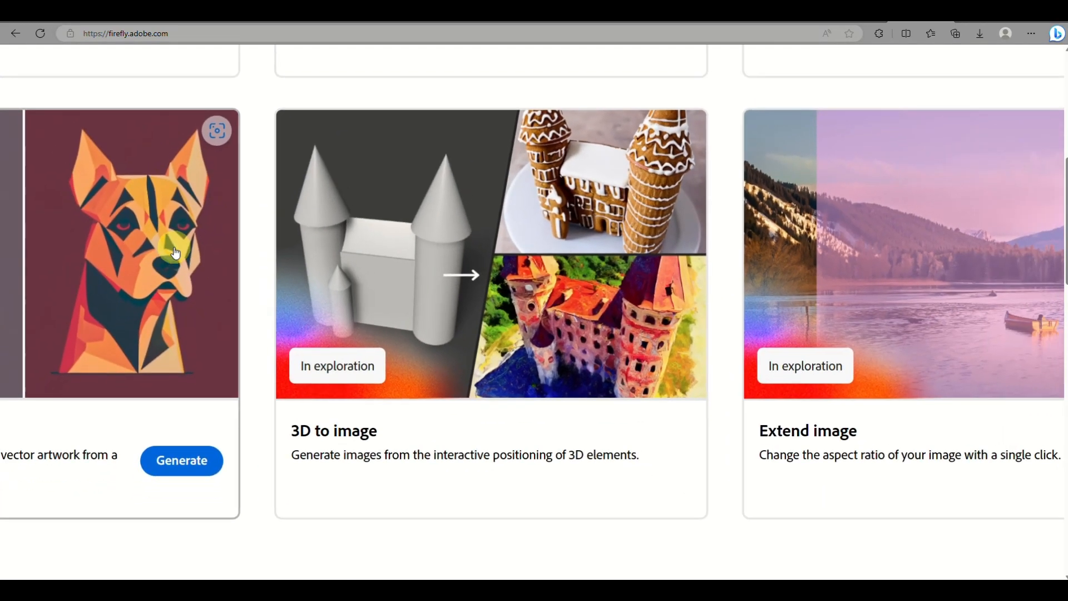
scroll(564, 262, "right", 5)
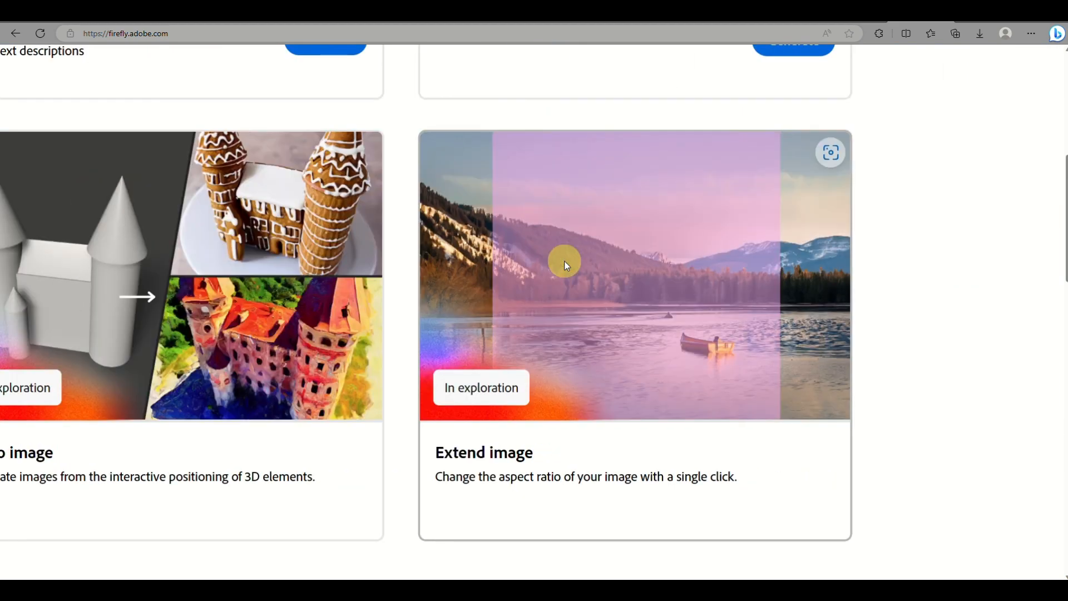
scroll(564, 261, "down", 5)
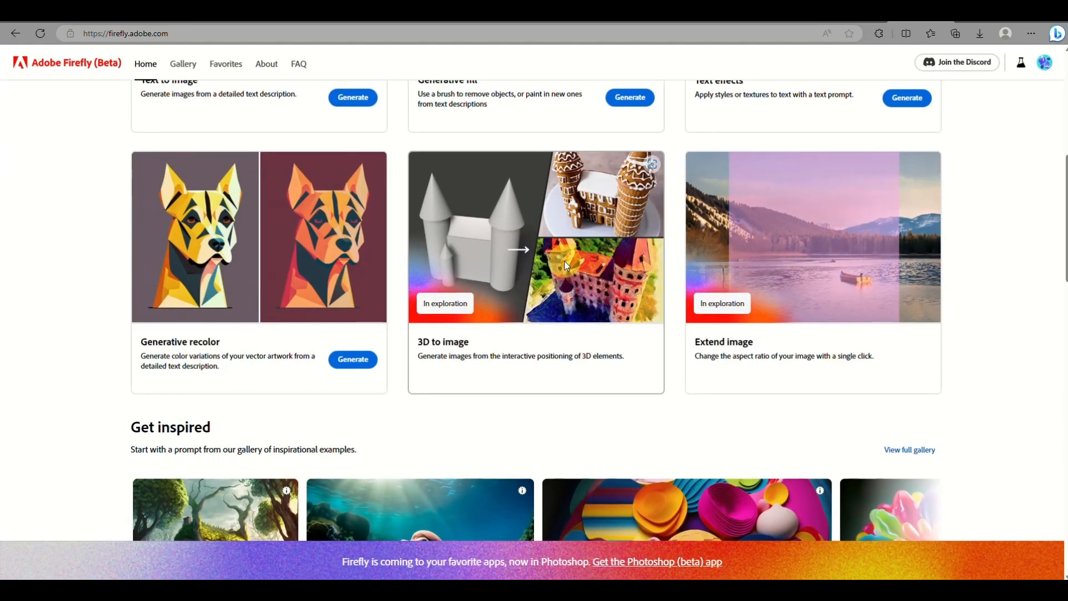
left_click(922, 365)
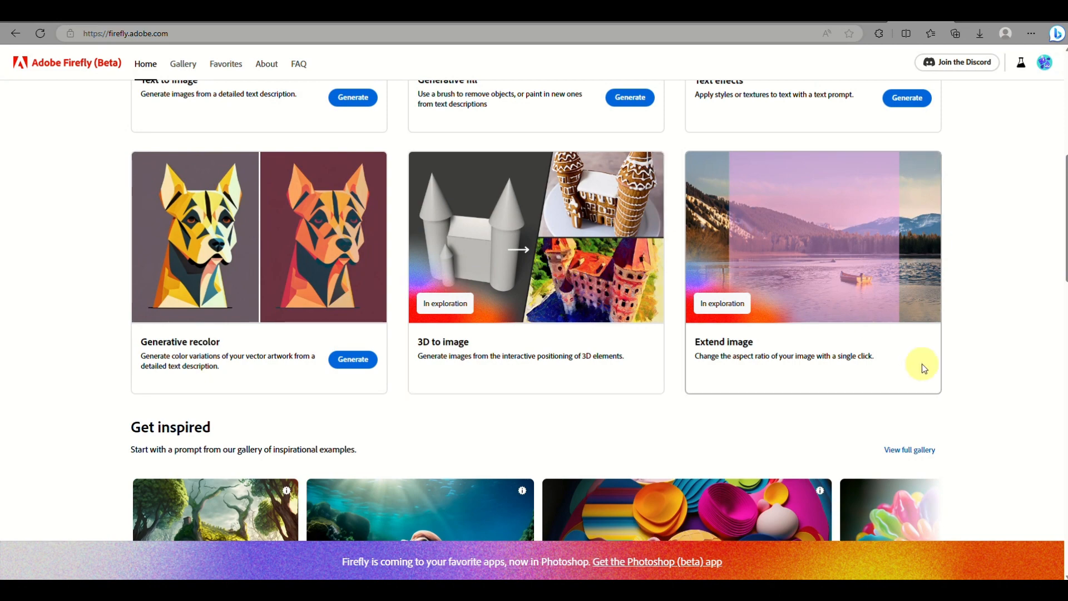
Browse the Get inspired examples and try the prompt of the colourful frog jumping on the side walk of a busy street.
scroll(481, 339, "down", 4)
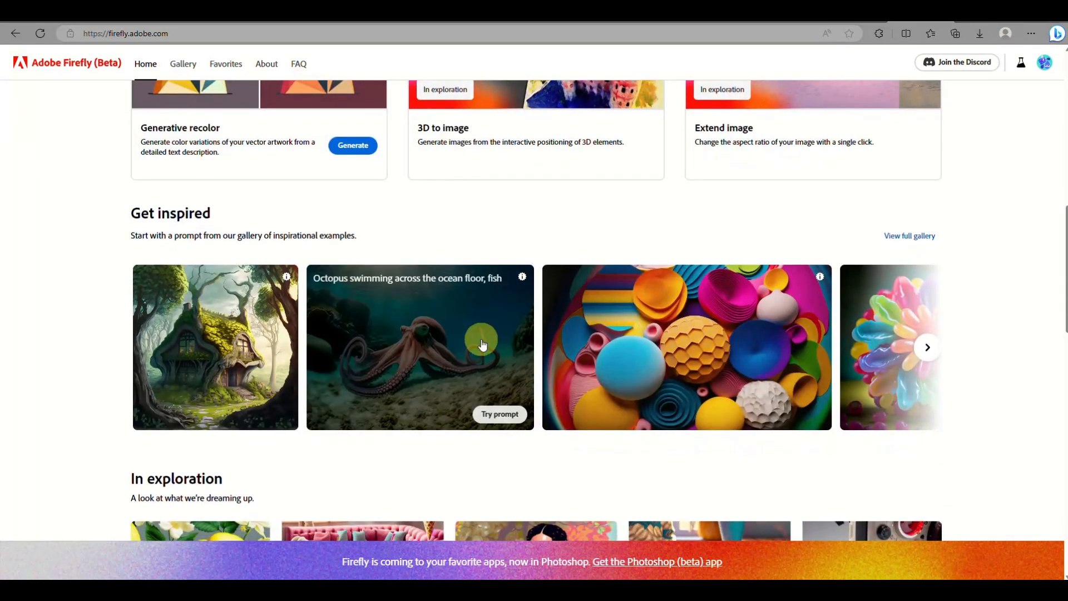
scroll(482, 342, "down", 2)
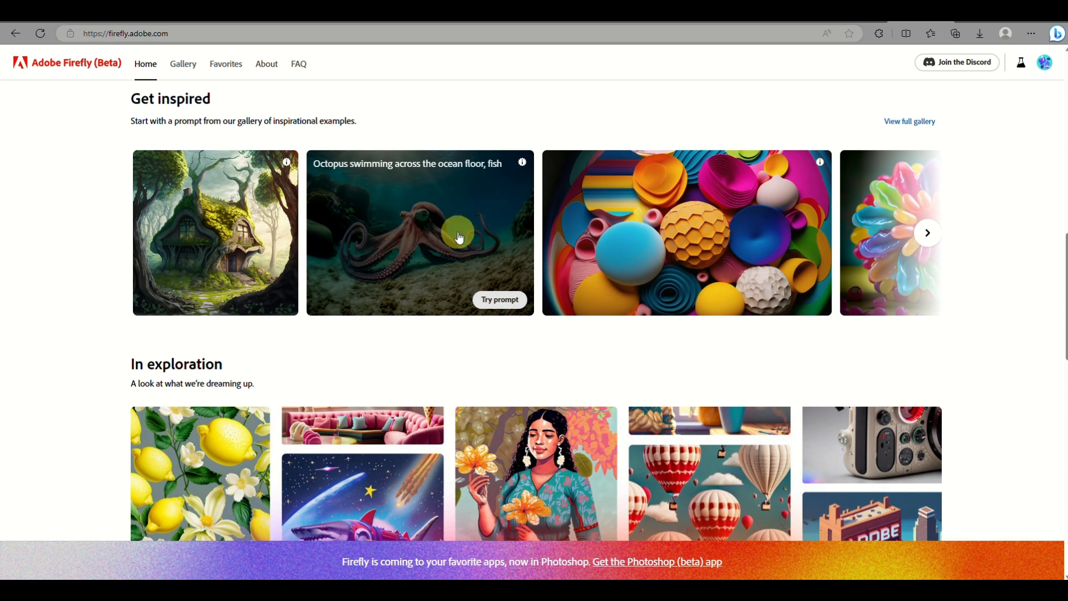
mouse_move(663, 171)
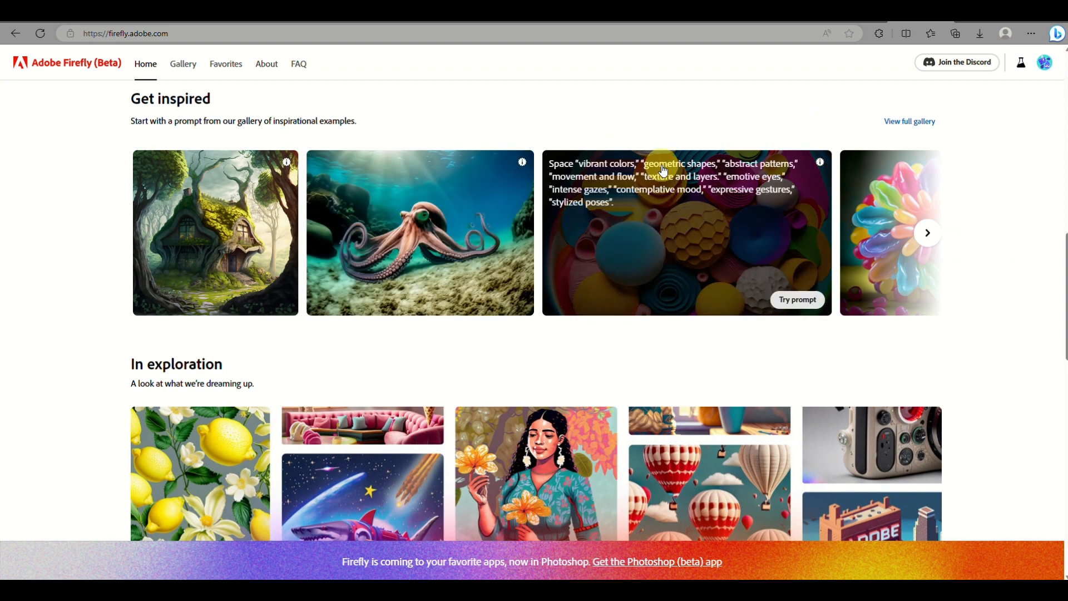
mouse_move(373, 307)
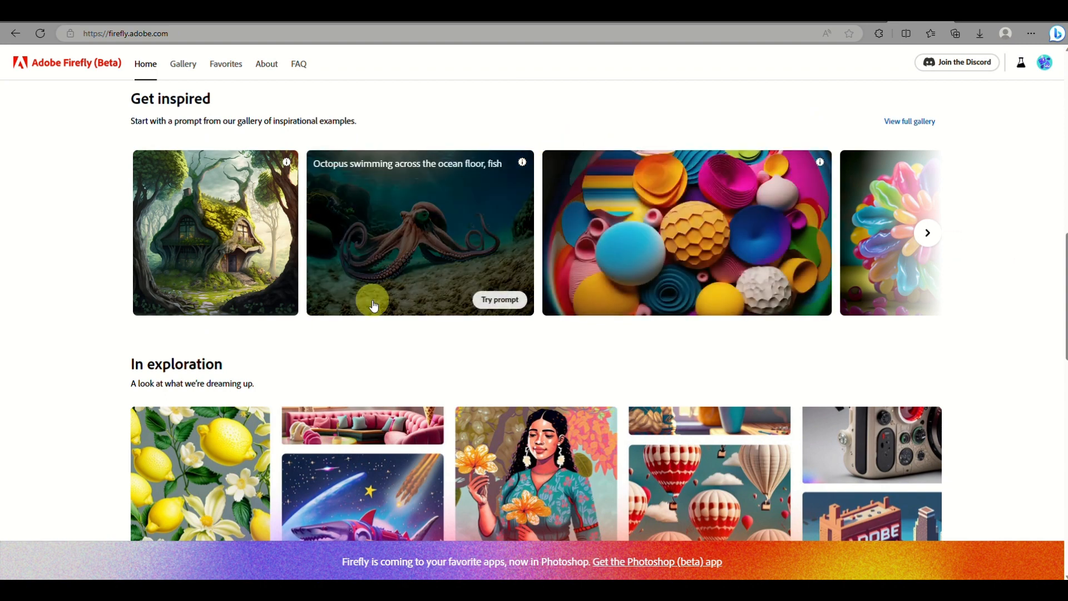
scroll(374, 306, "right", 1)
scroll(373, 308, "right", 3)
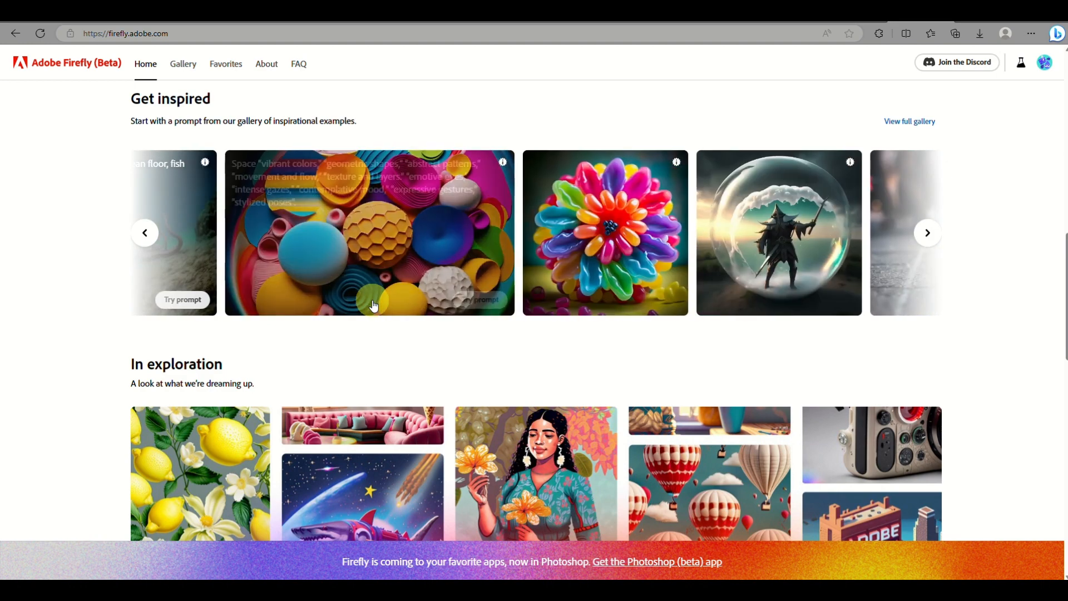
scroll(374, 306, "right", 2)
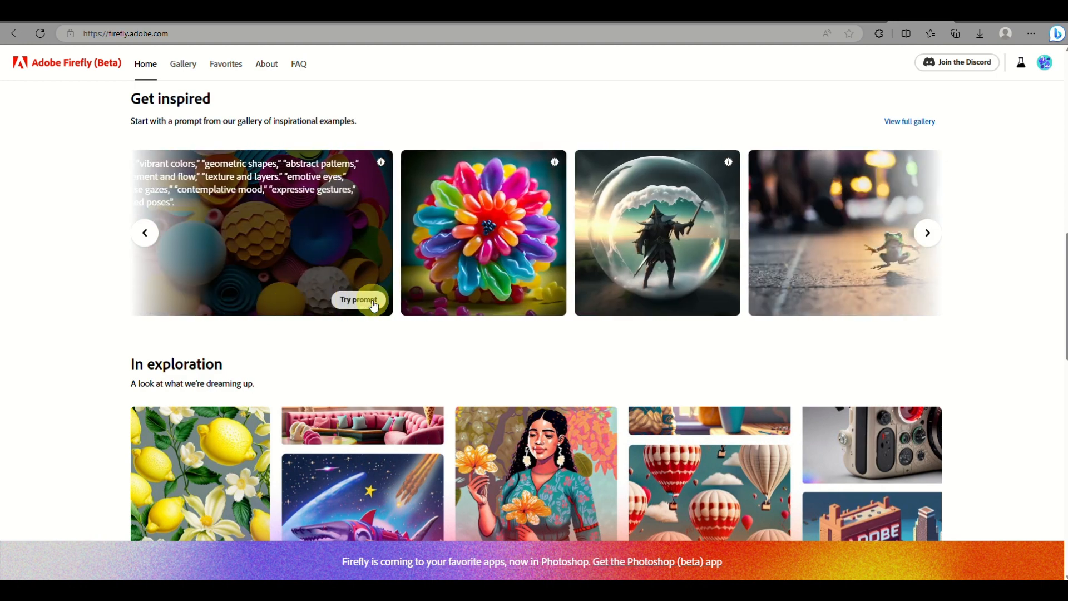
mouse_move(495, 275)
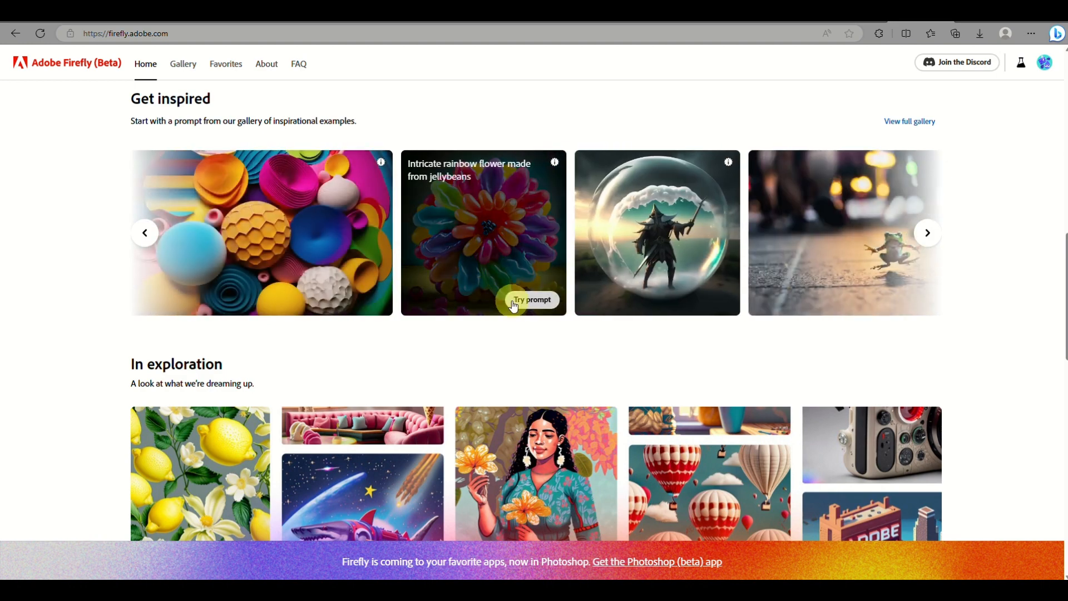
scroll(626, 259, "right", 5)
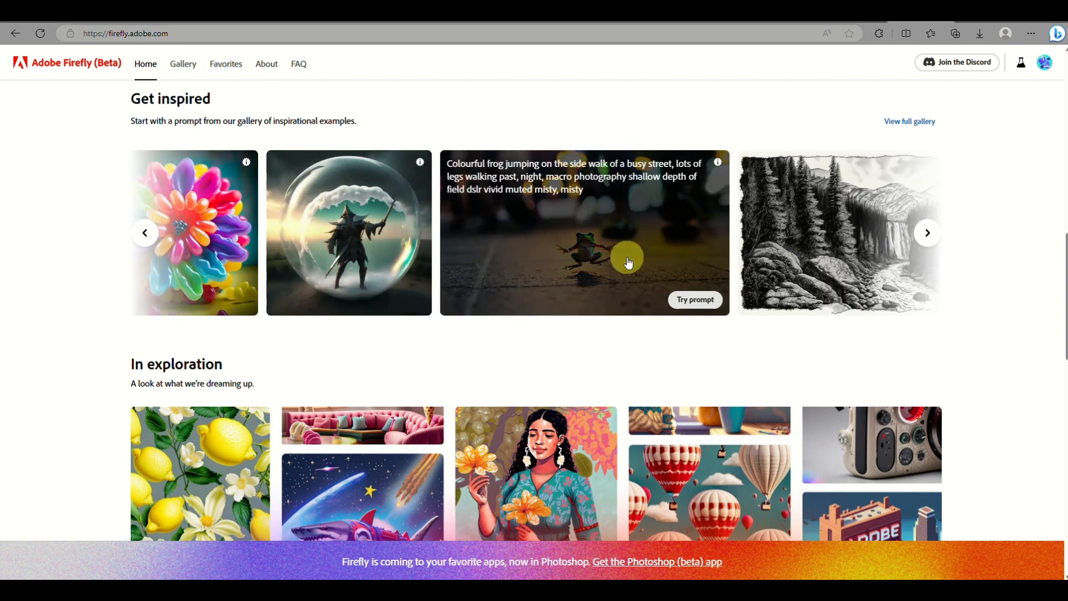
scroll(627, 261, "right", 3)
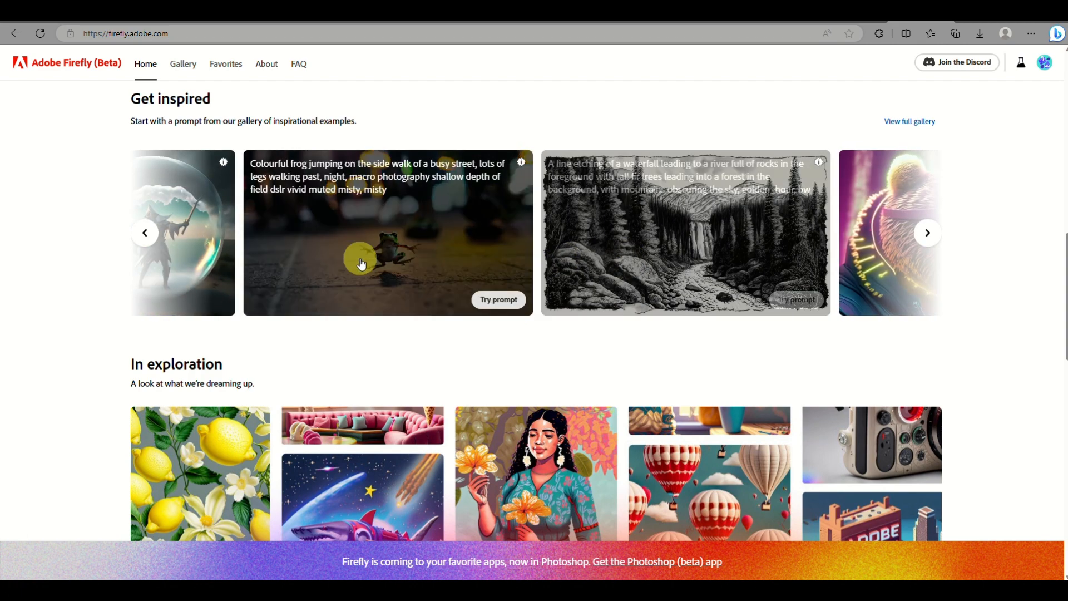
left_click(517, 302)
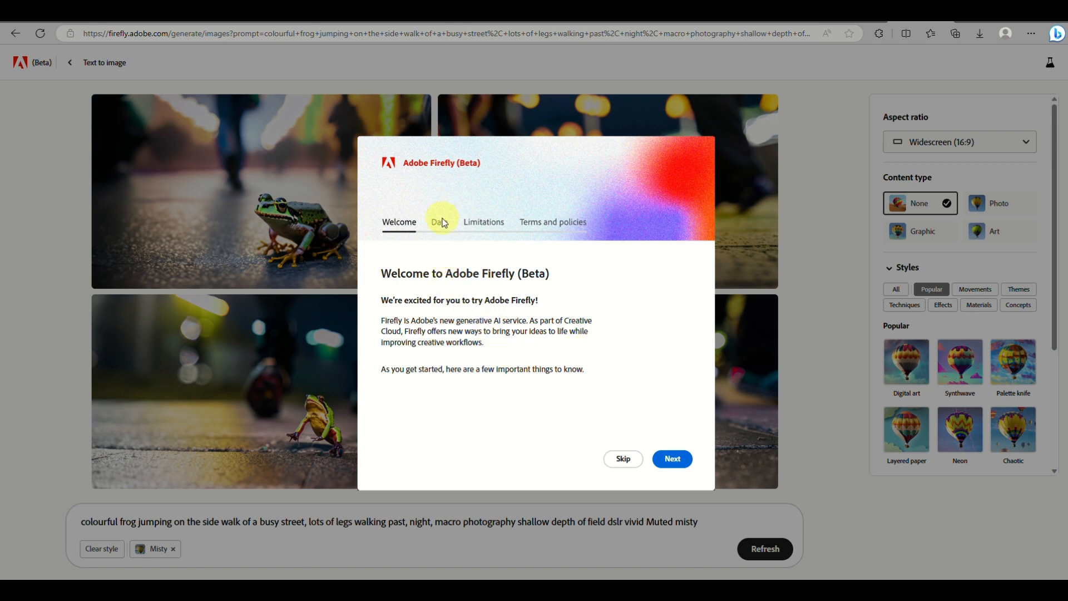
Go through the Firefly introduction's Welcome, Data, Limitations and Terms and policies pages and finish it.
left_click(672, 460)
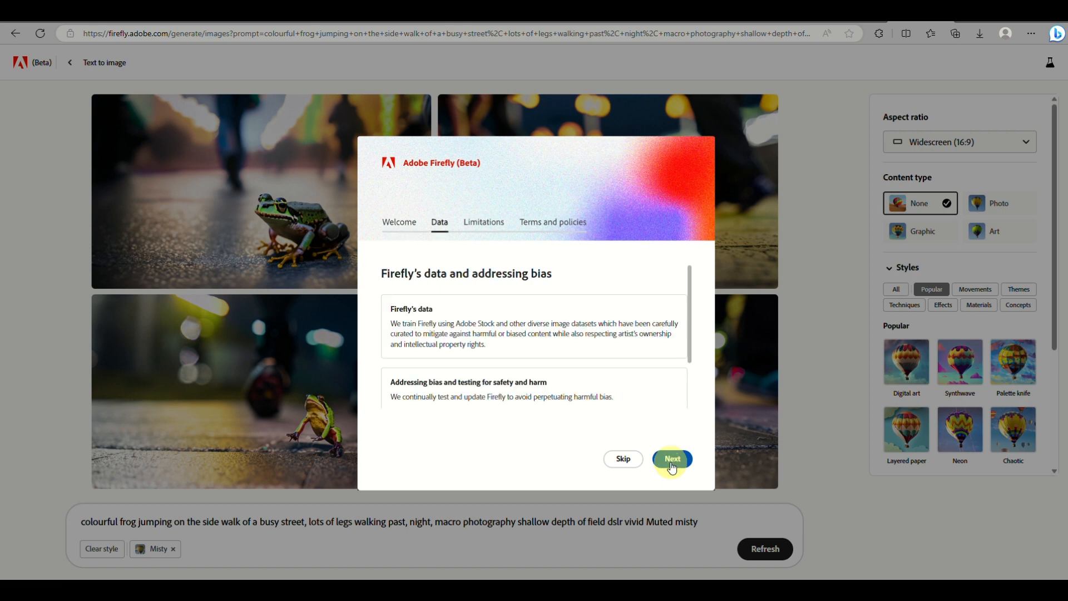
scroll(595, 301, "down", 1)
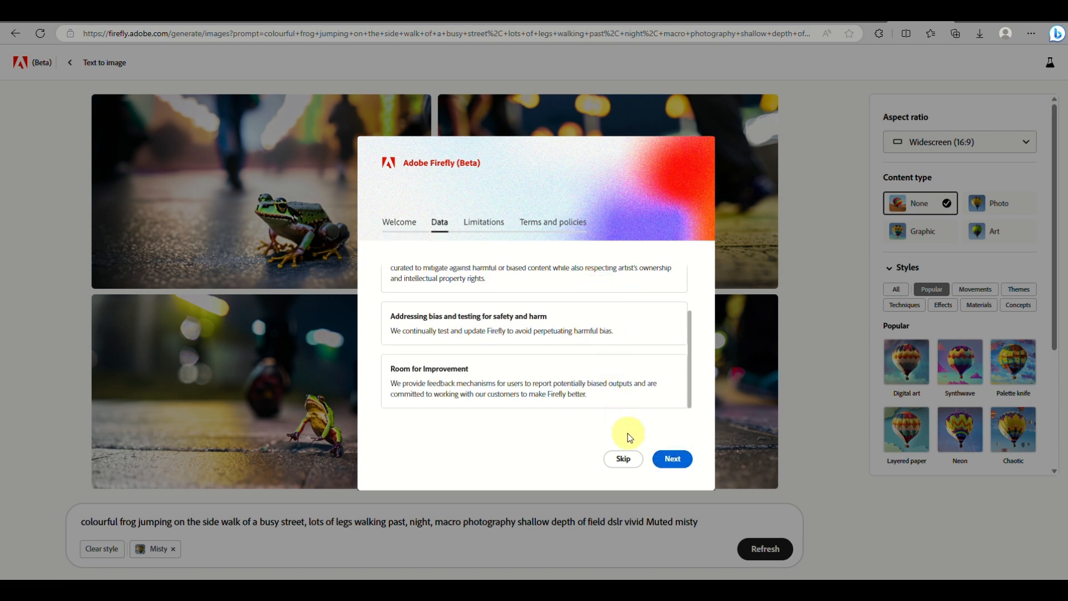
left_click(672, 459)
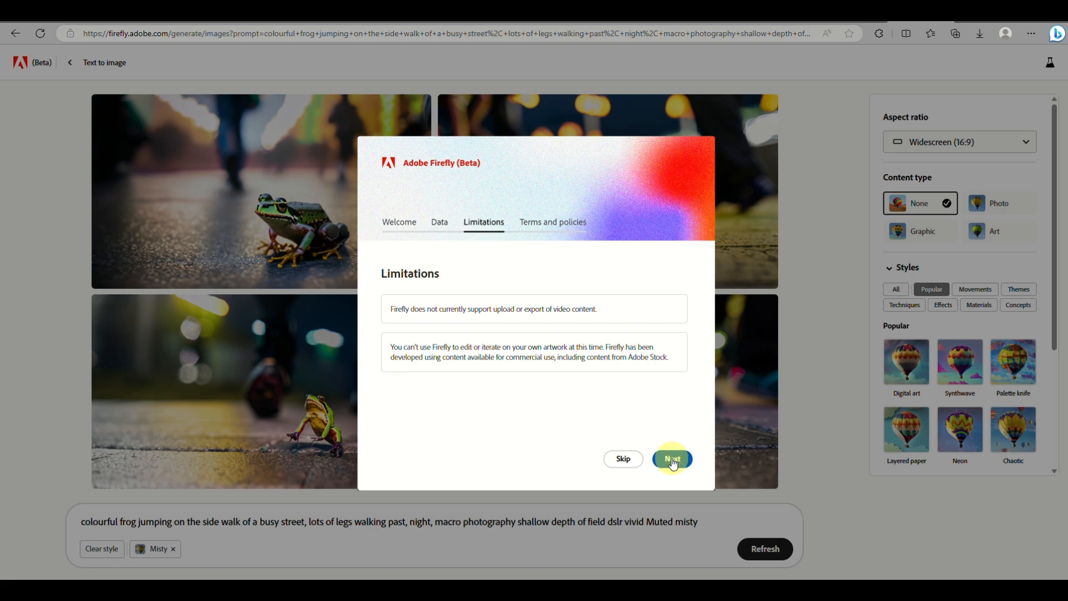
left_click(672, 460)
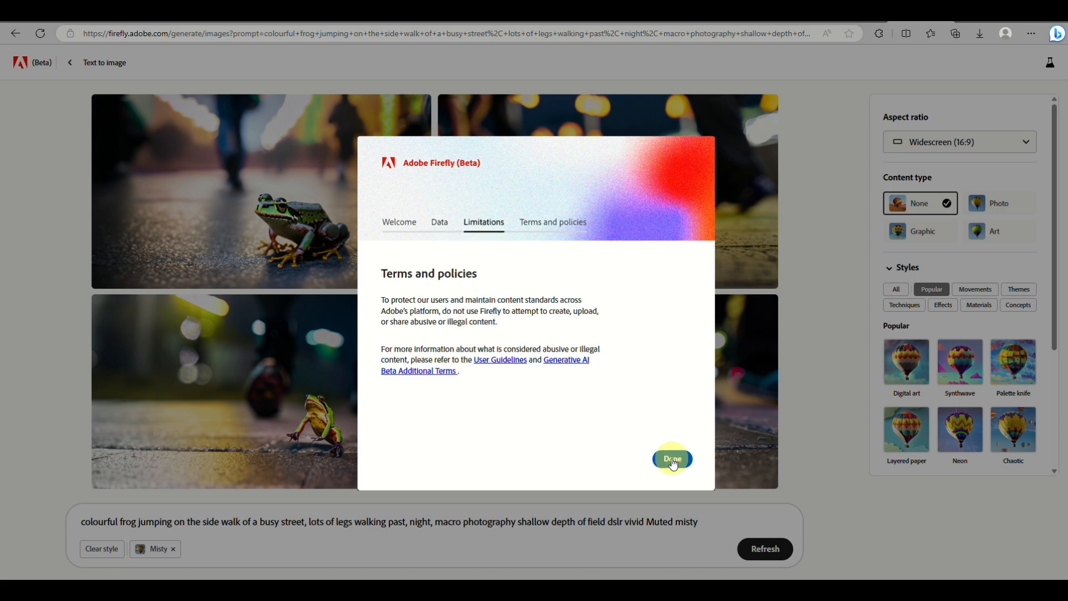
left_click(672, 460)
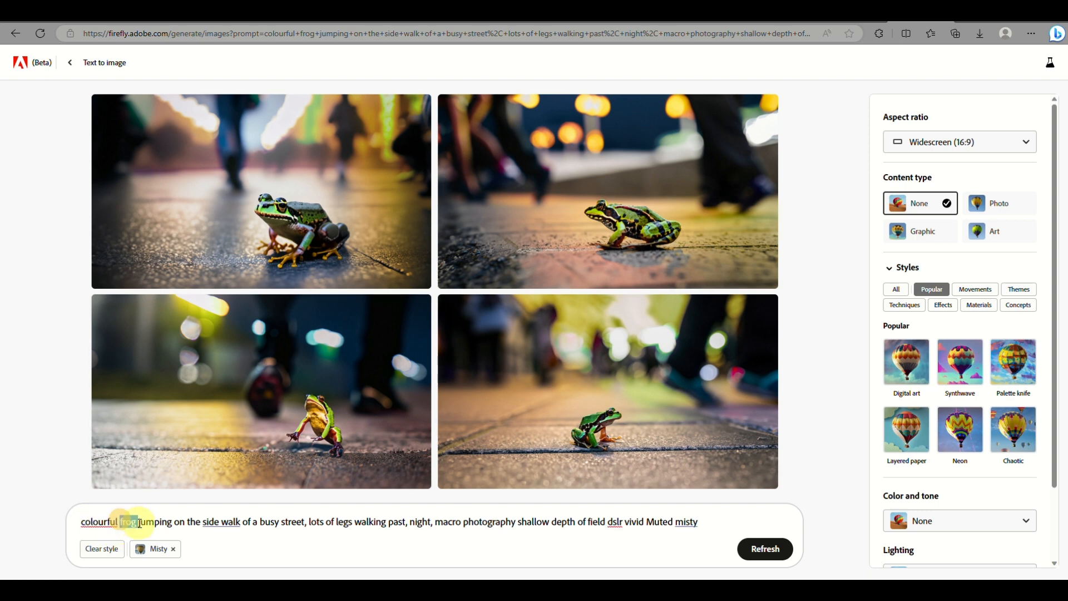
Replace "frog" with "cat" in the prompt and generate new images.
type("cat")
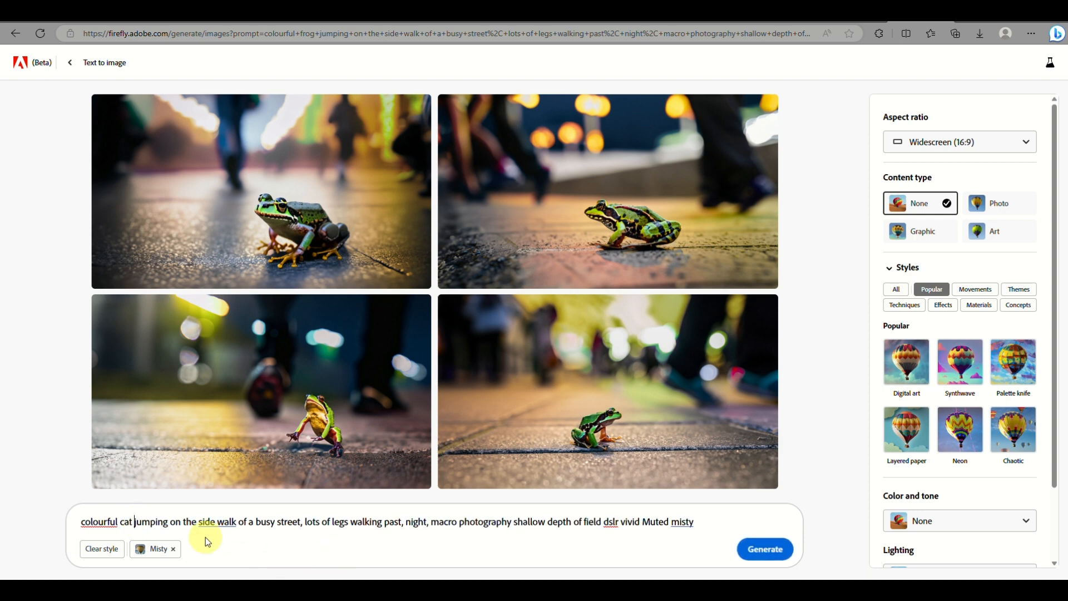
left_click(762, 551)
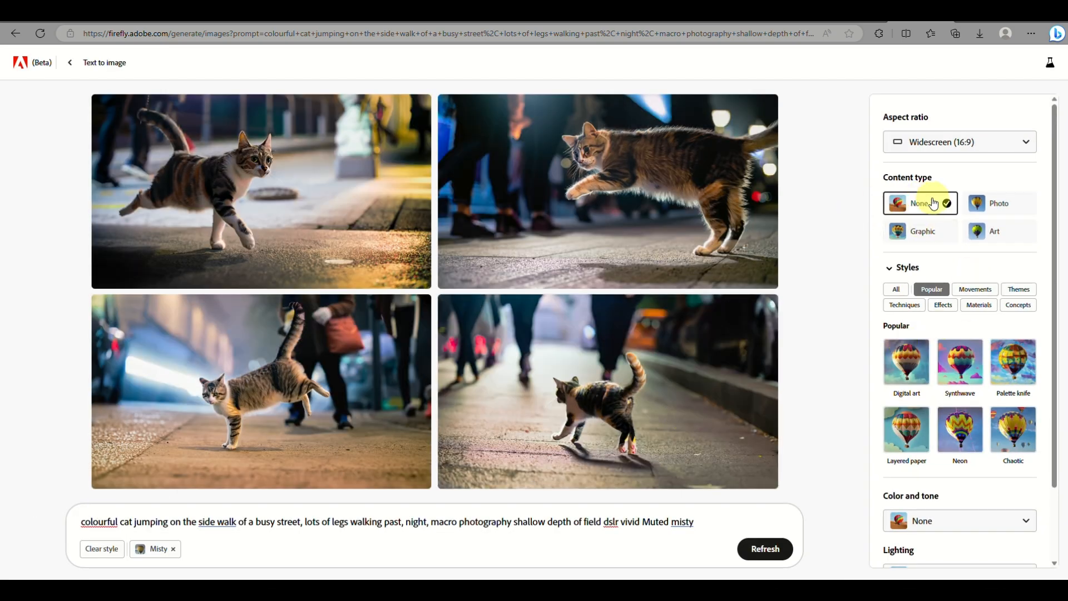
Set the content type of the cat images to Art and review the styles applied to the prompt.
left_click(998, 239)
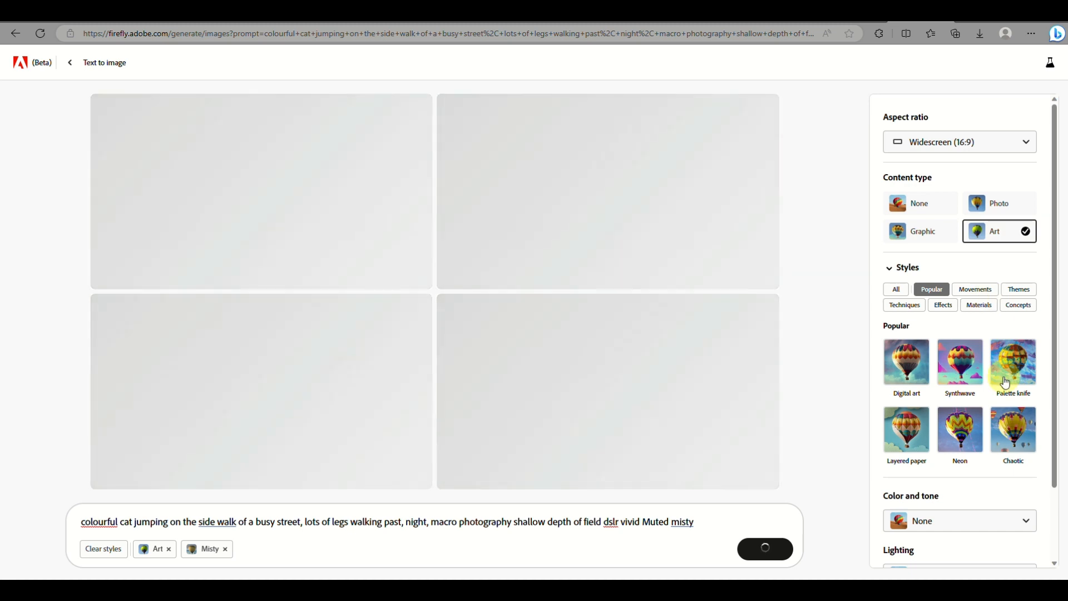
scroll(1008, 379, "down", 1)
scroll(1006, 383, "down", 1)
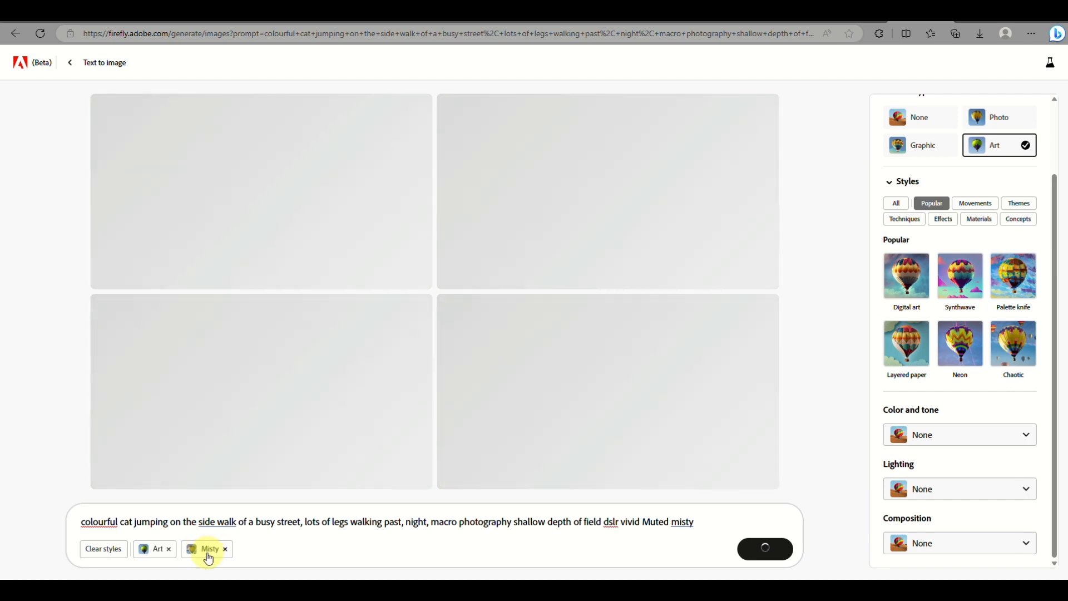
scroll(206, 553, "up", 3)
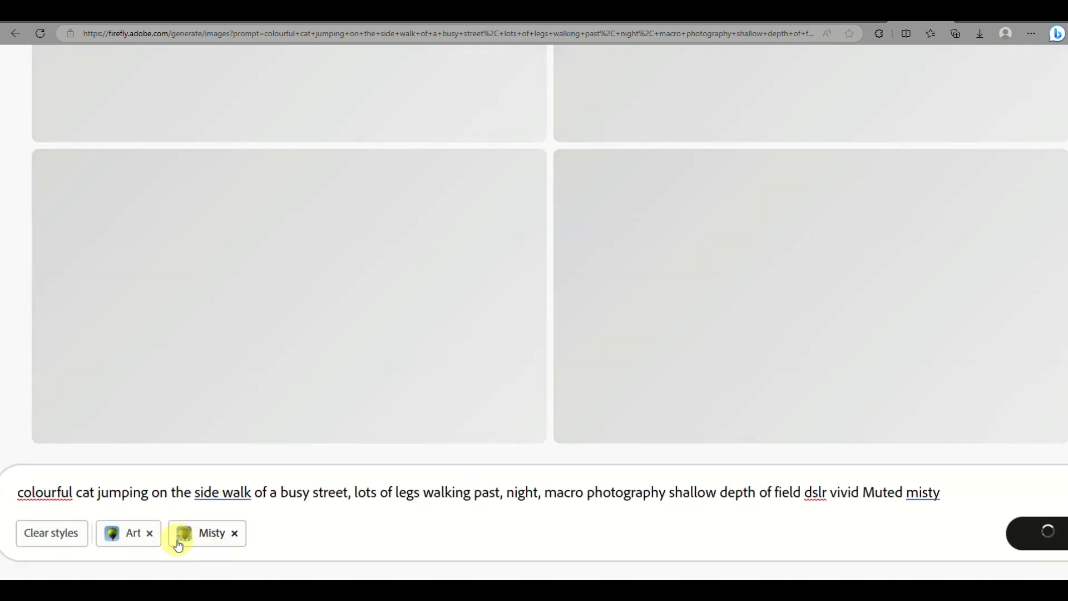
scroll(178, 542, "down", 3)
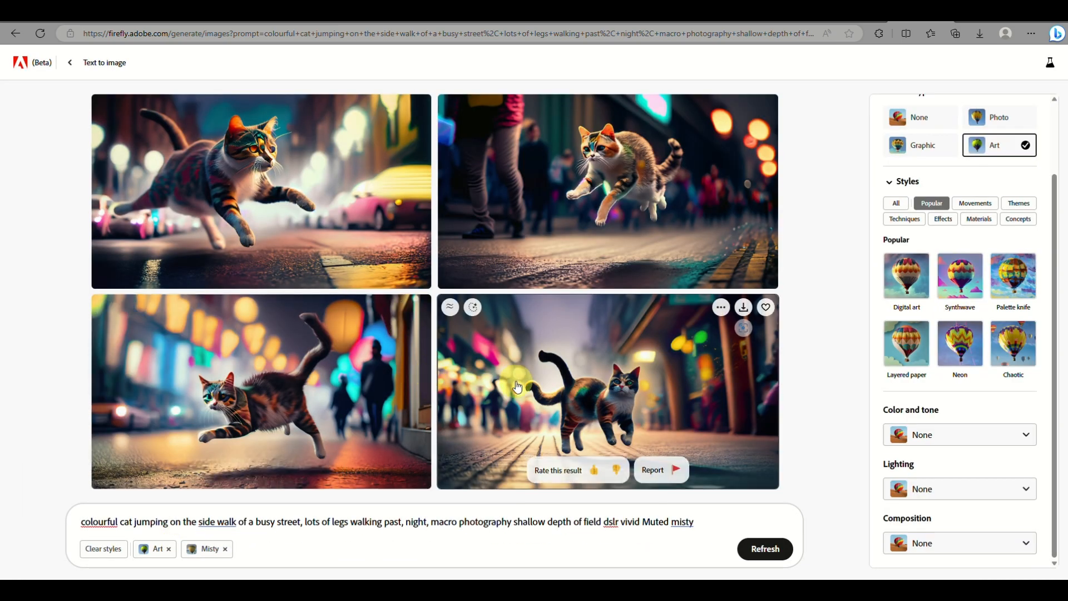
Set the content type of the cat images to Graphic.
scroll(896, 208, "up", 2)
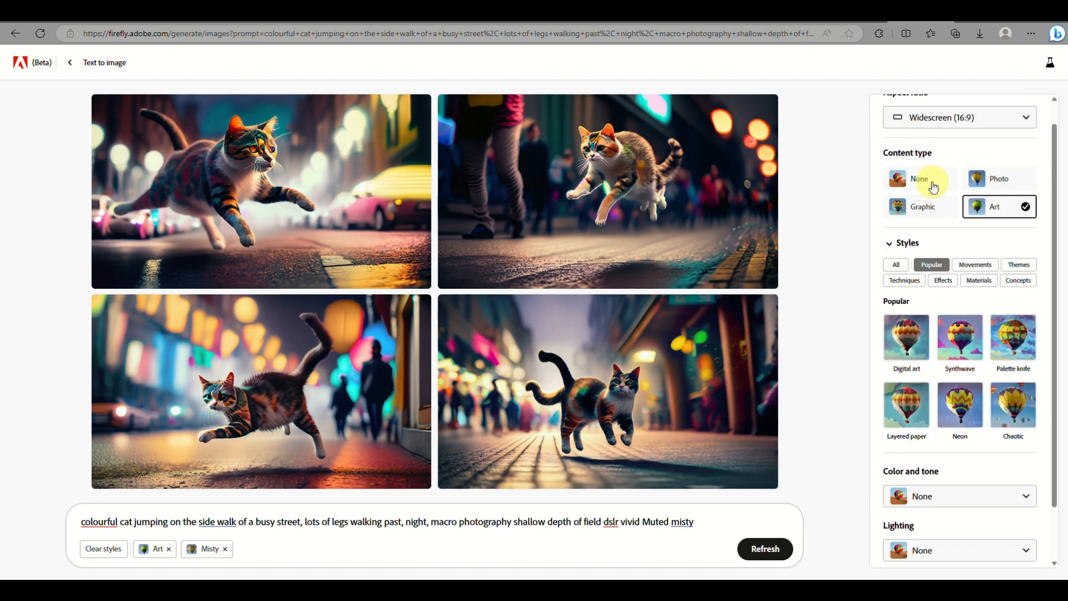
left_click(907, 221)
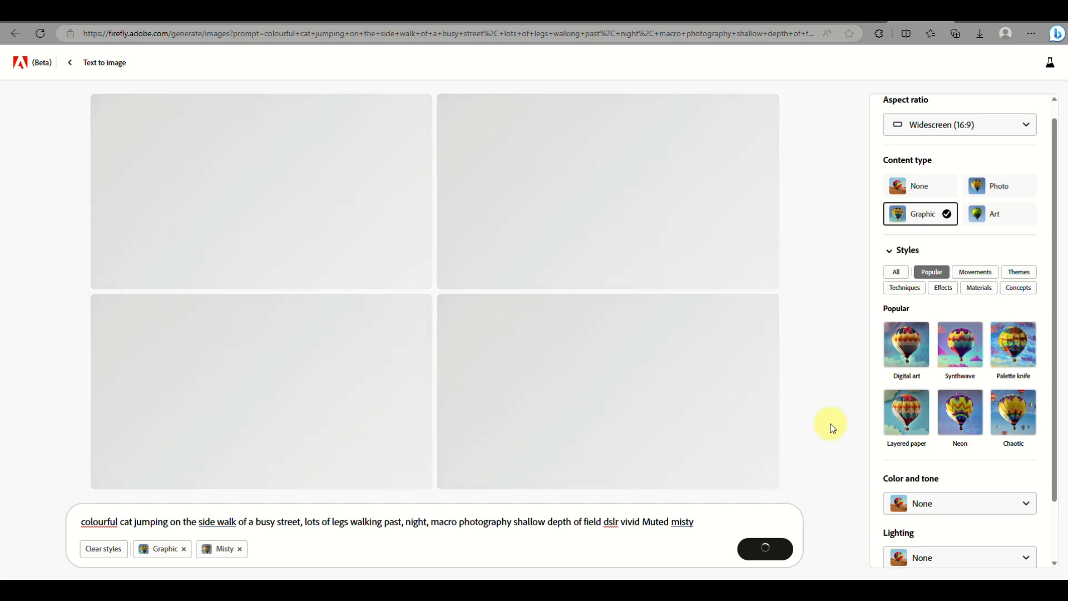
scroll(1031, 427, "down", 2)
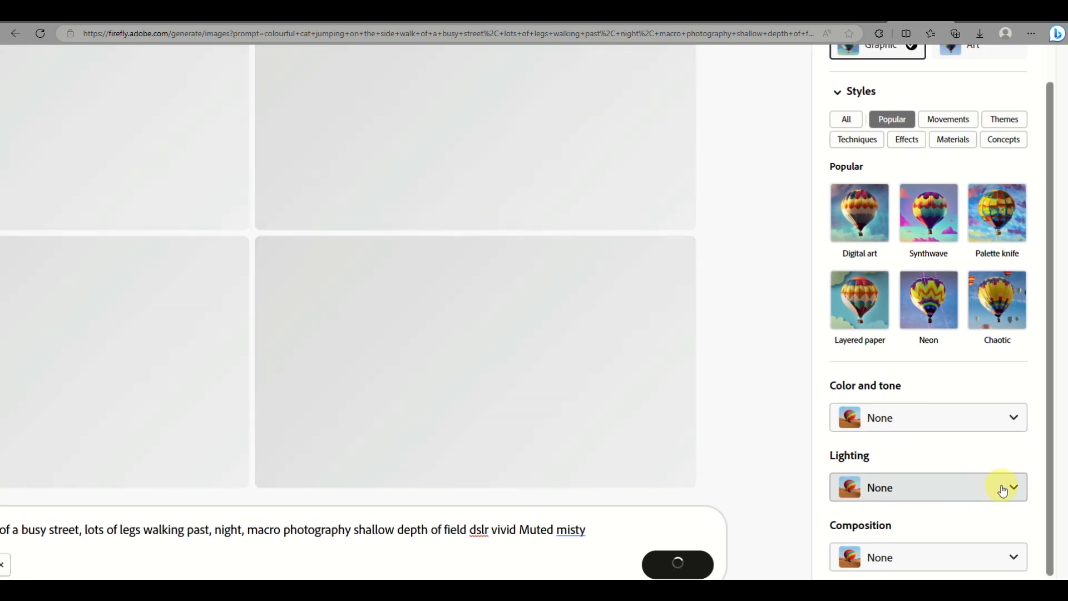
Set the lighting of the cat images to Dramatic lighting and the composition to Blurry background.
left_click(1003, 489)
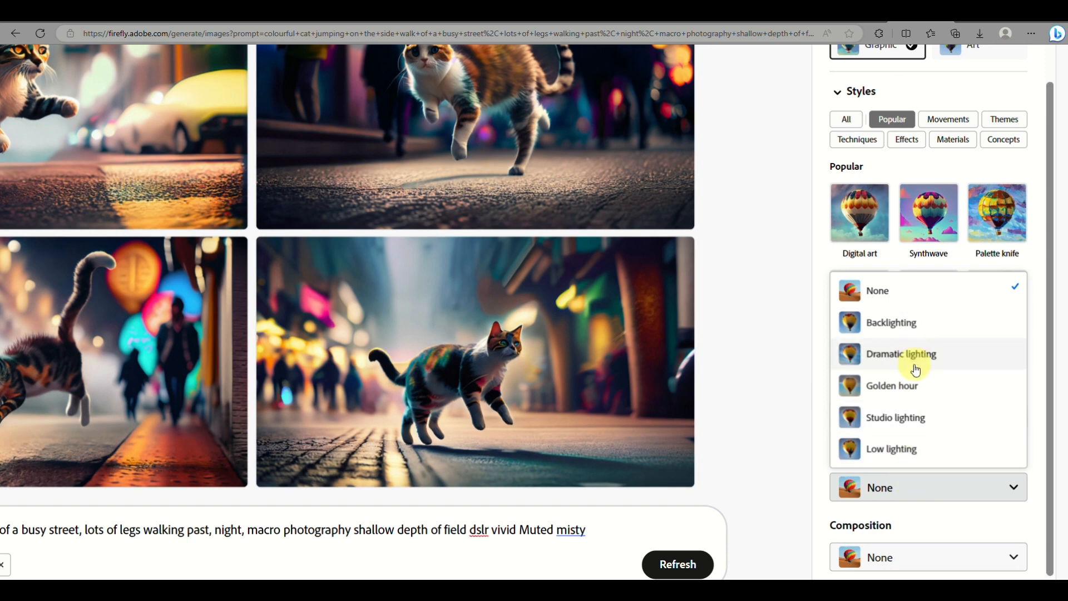
left_click(915, 368)
scroll(913, 365, "down", 1)
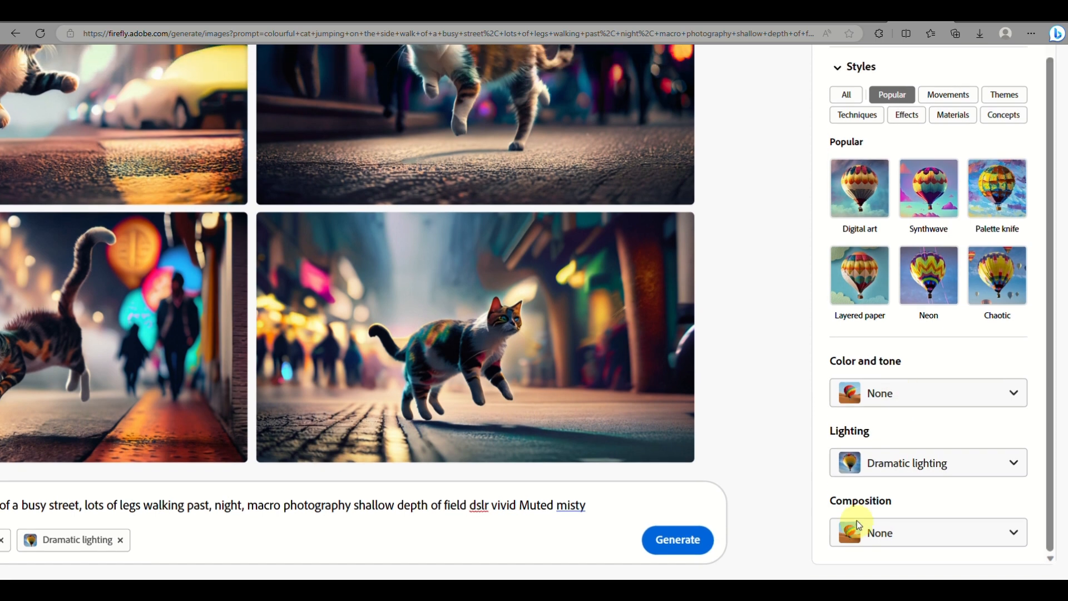
left_click(897, 536)
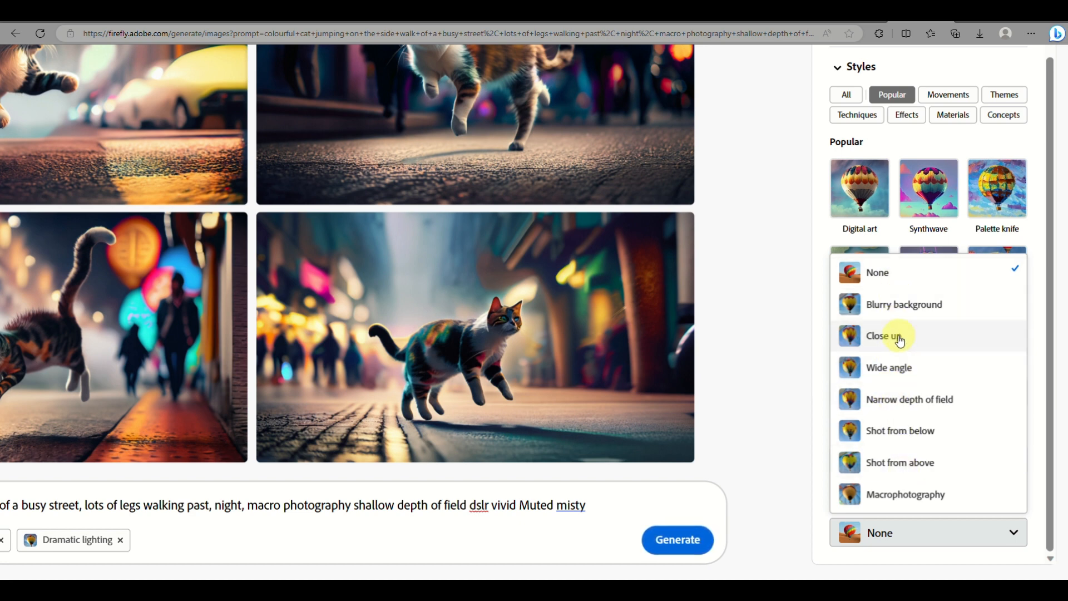
left_click(899, 305)
mouse_move(470, 463)
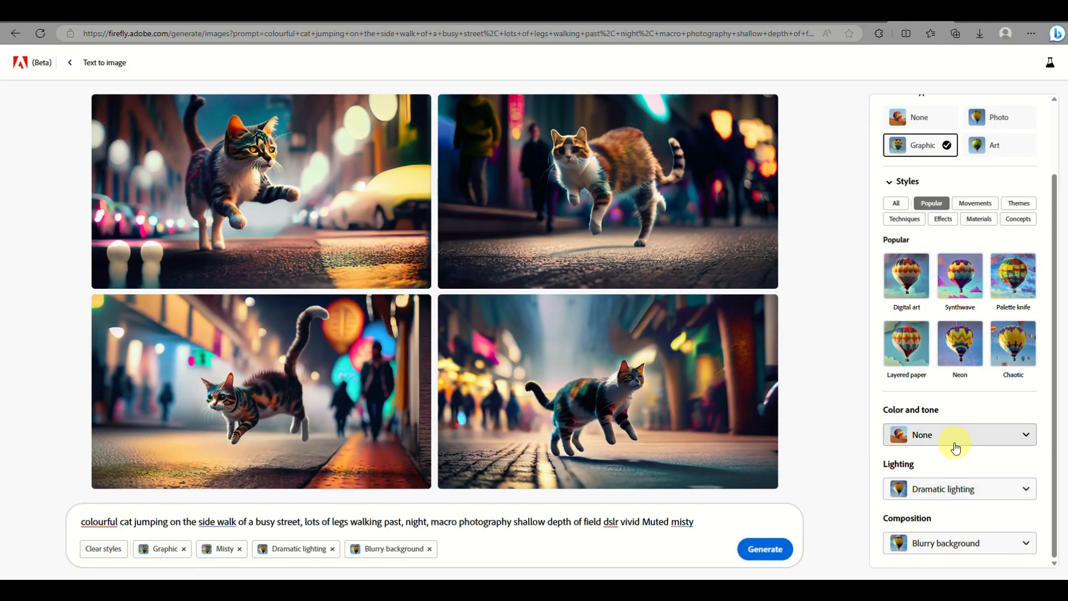
Set the color and tone to Vibrant color and generate the cat images again.
left_click(954, 442)
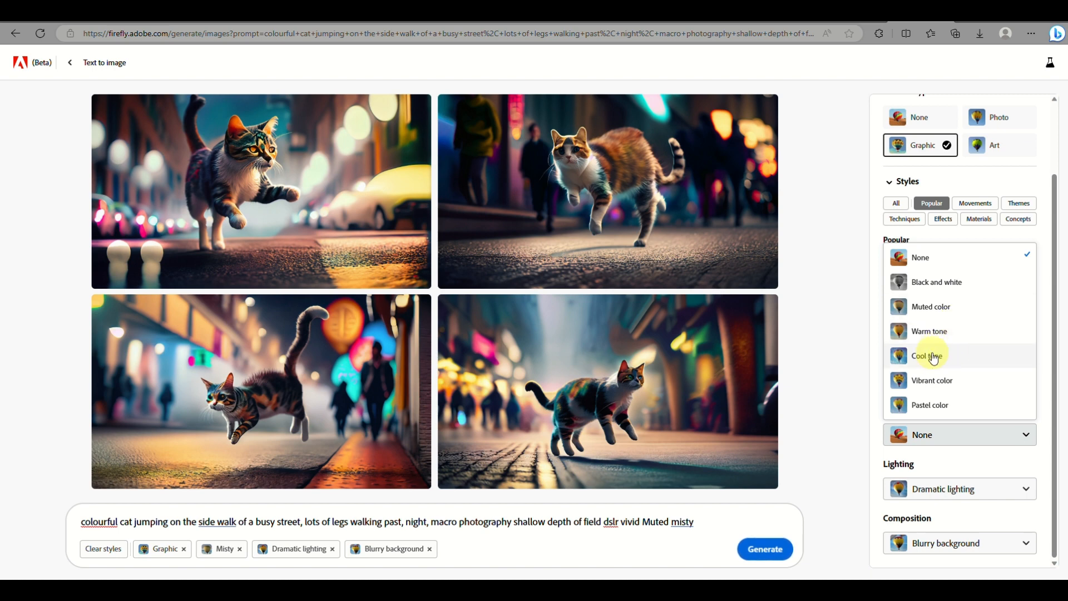
left_click(935, 388)
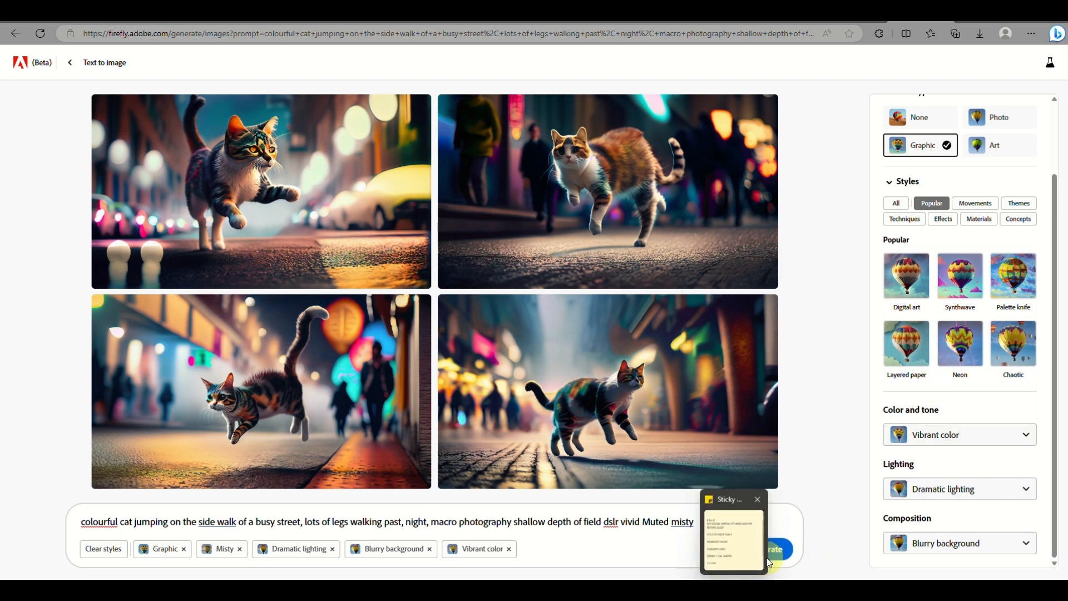
left_click(781, 553)
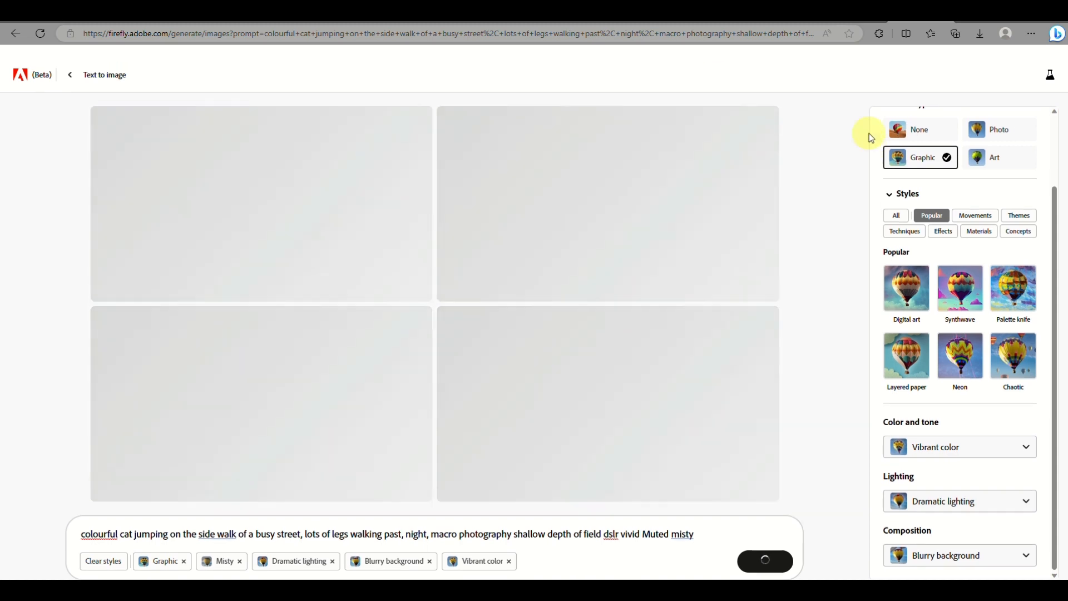
Review the available aspect ratios for the cat images and keep Widescreen (16:9).
scroll(995, 178, "up", 2)
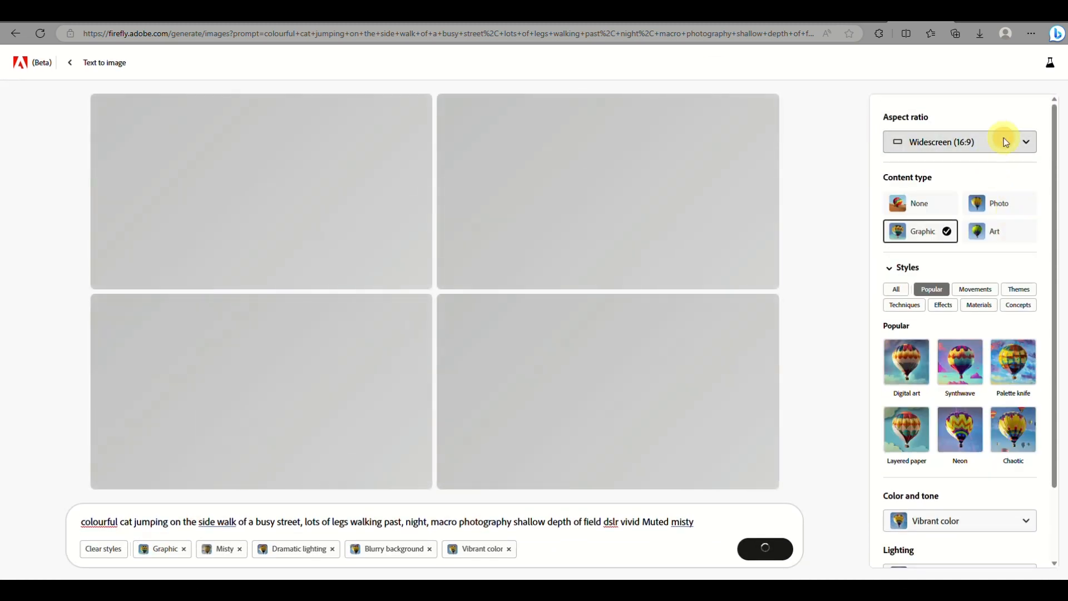
left_click(1006, 140)
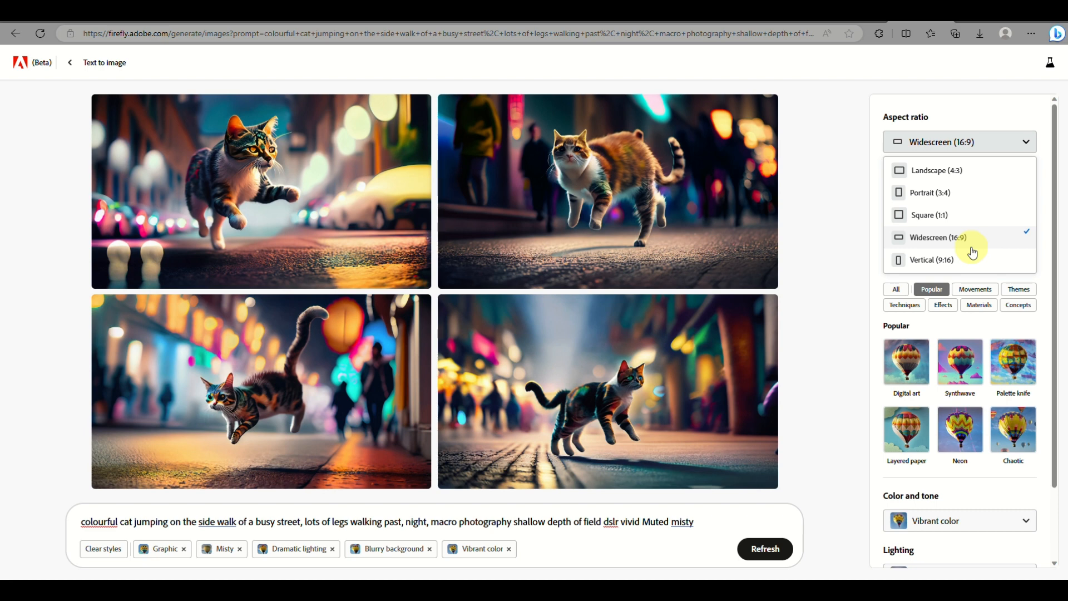
left_click(972, 249)
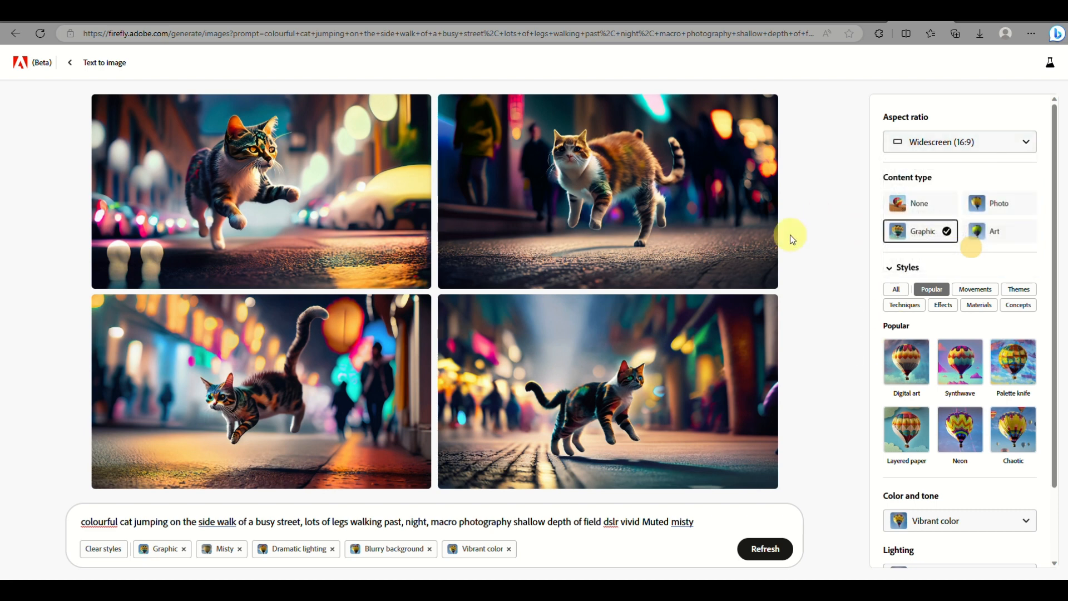
scroll(557, 319, "down", 1)
scroll(556, 317, "up", 1)
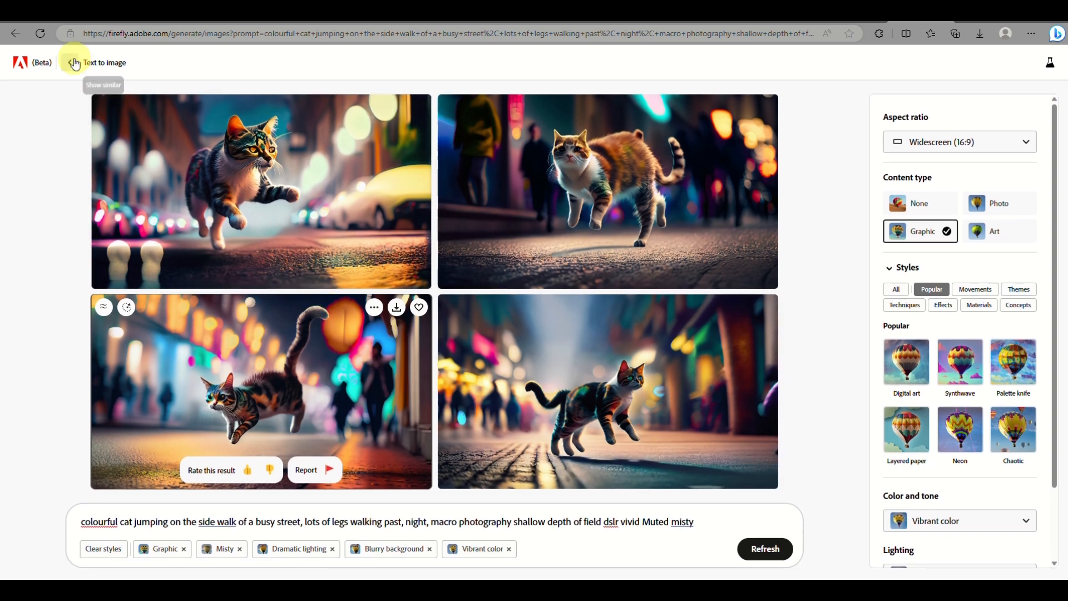
Leave Text to image for the Firefly home page and open the Generative fill tool.
left_click(74, 63)
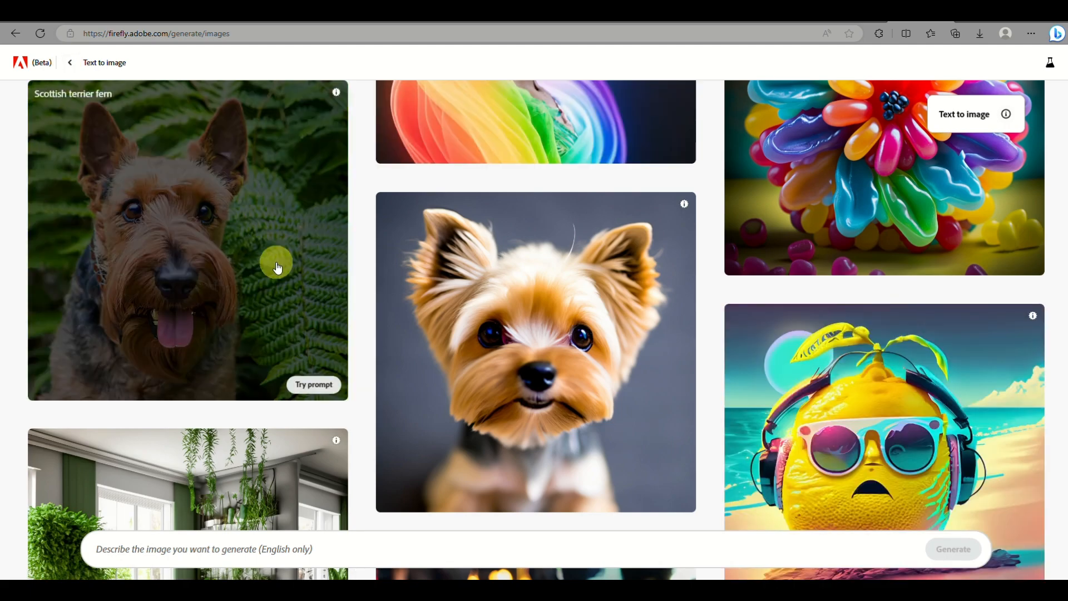
scroll(573, 292, "up", 5)
scroll(573, 294, "up", 15)
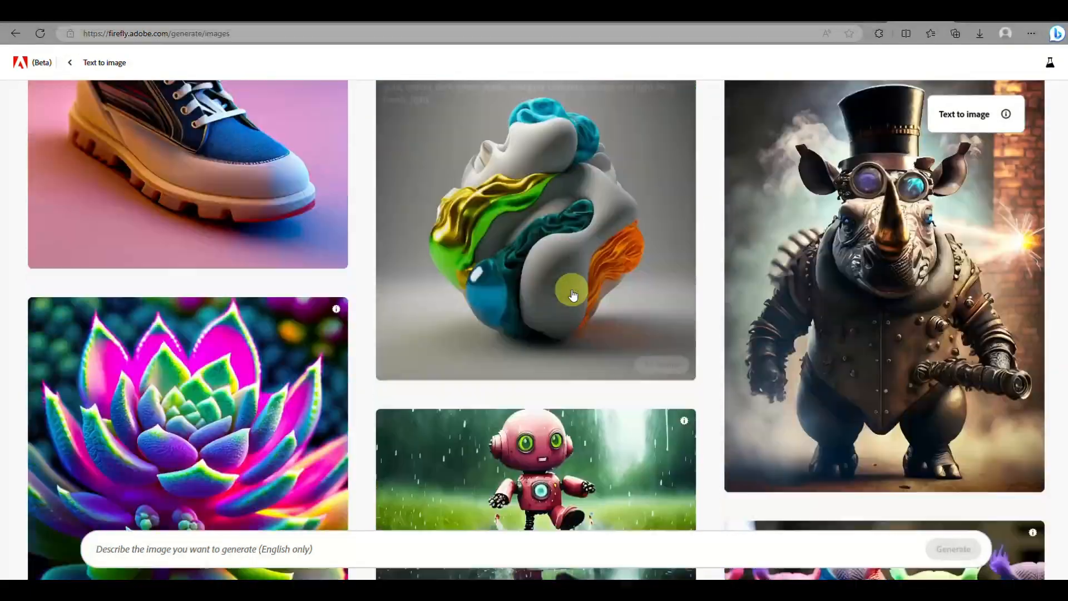
scroll(573, 295, "up", 10)
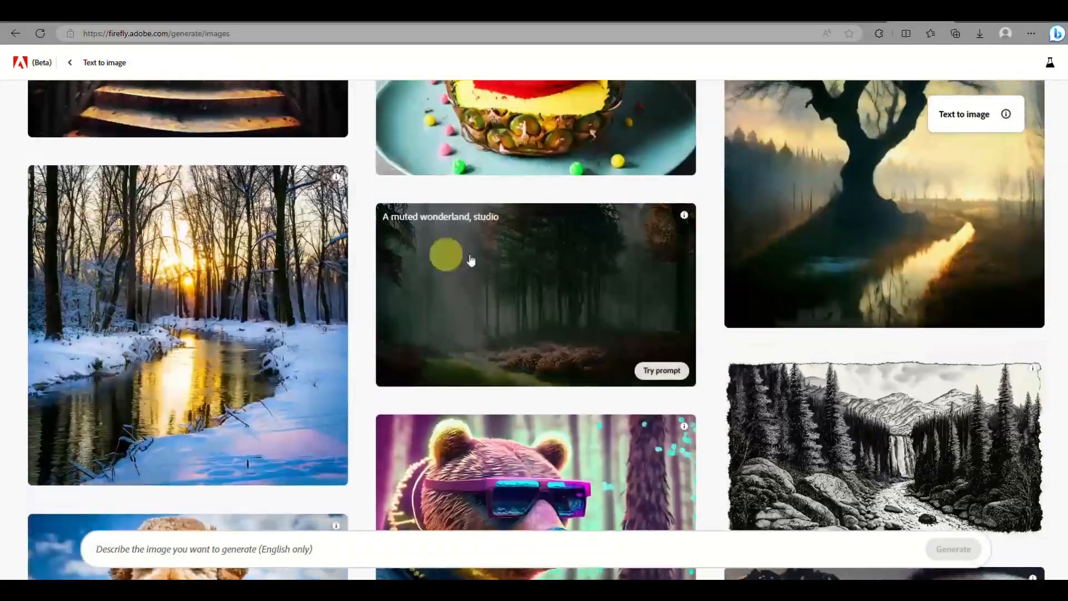
left_click(71, 66)
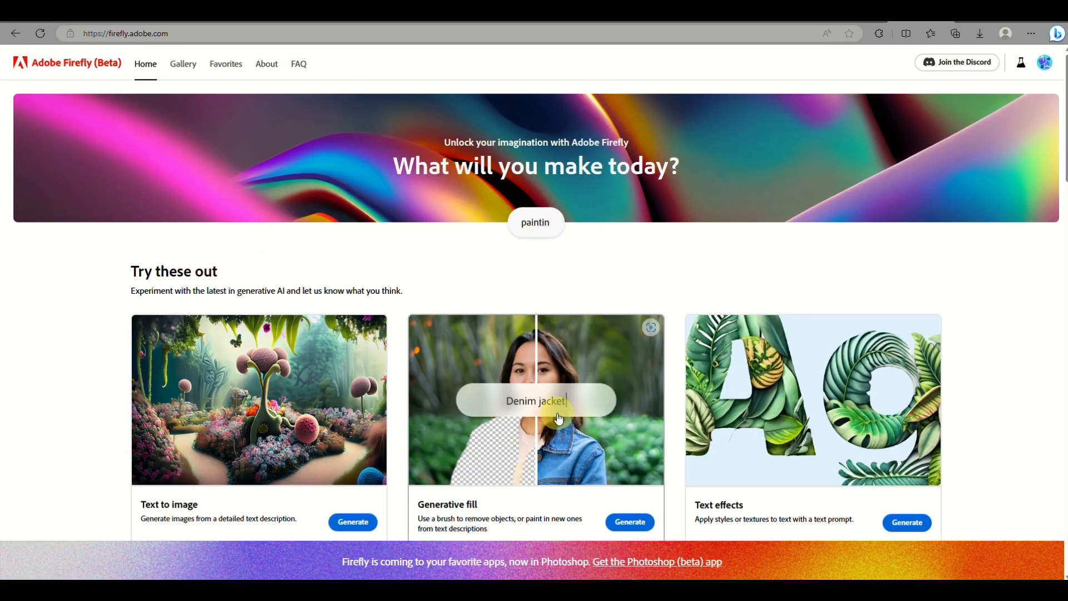
scroll(615, 496, "down", 4)
scroll(602, 289, "up", 2)
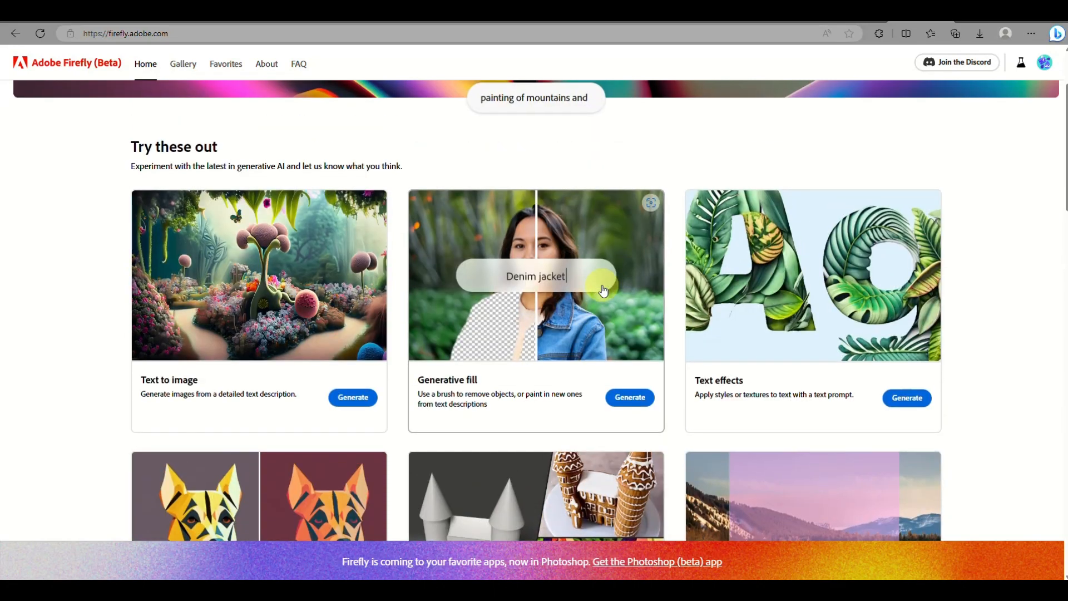
left_click(637, 398)
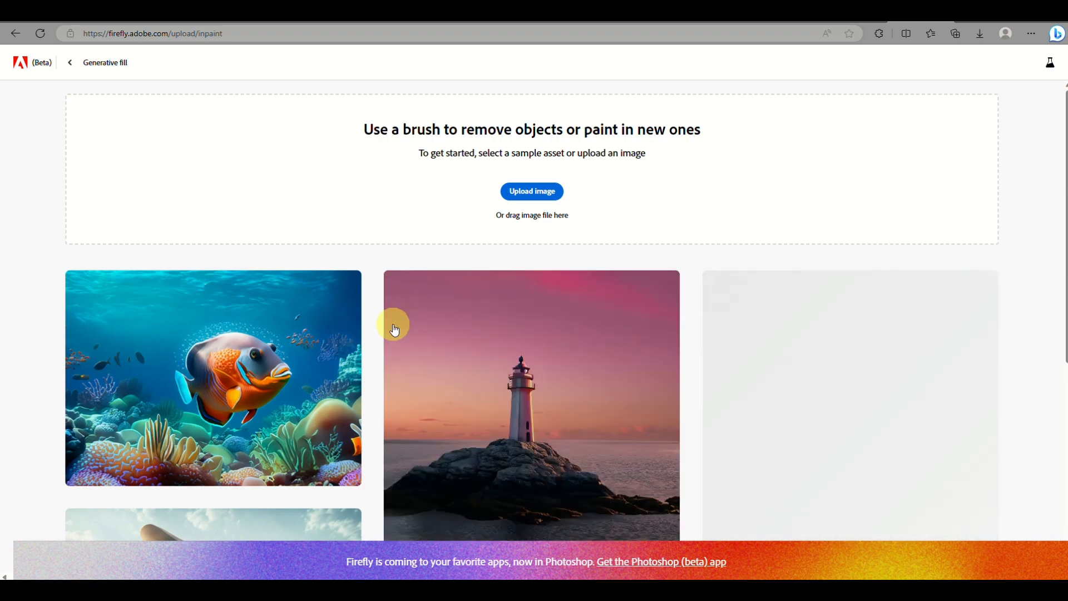
Browse the Generative fill sample images and open the example of the woman in the orange jacket.
scroll(394, 330, "down", 2)
scroll(394, 330, "down", 1)
scroll(394, 330, "down", 3)
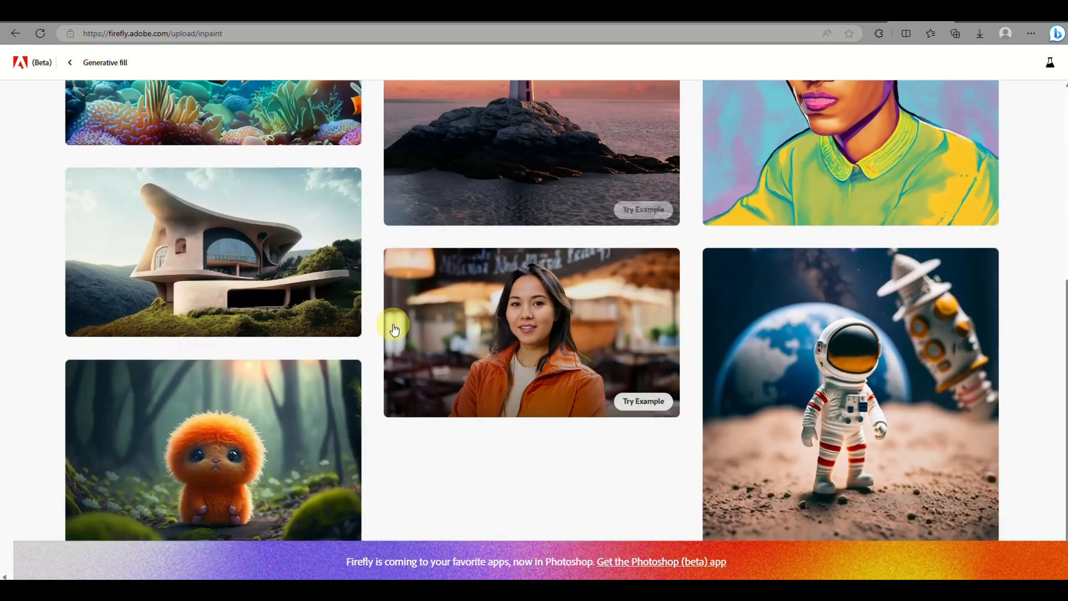
scroll(394, 330, "down", 1)
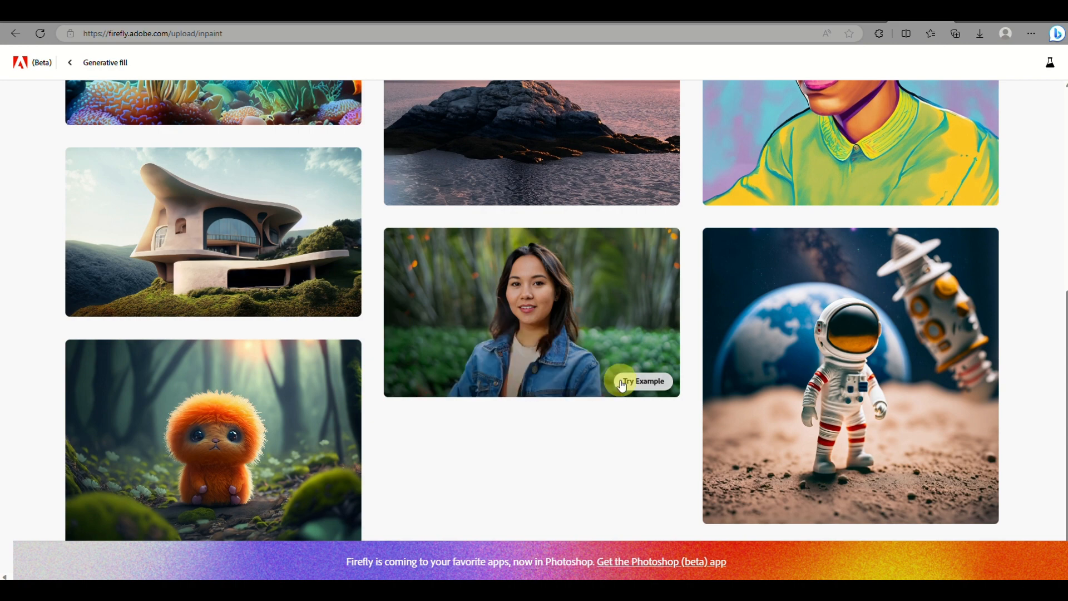
scroll(622, 385, "up", 1)
scroll(622, 385, "up", 3)
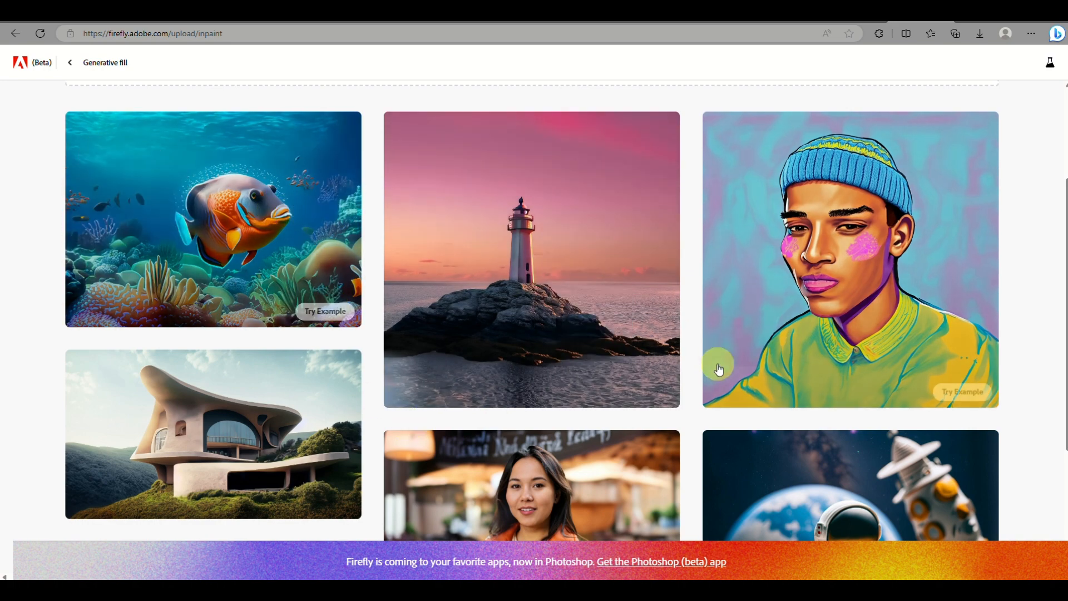
scroll(643, 342, "down", 3)
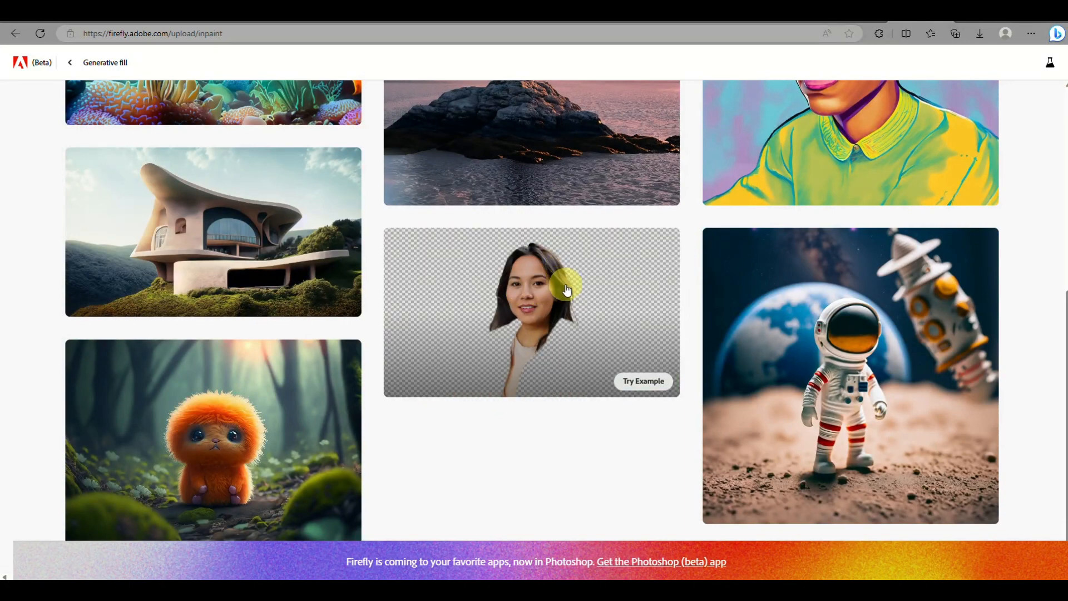
left_click(652, 384)
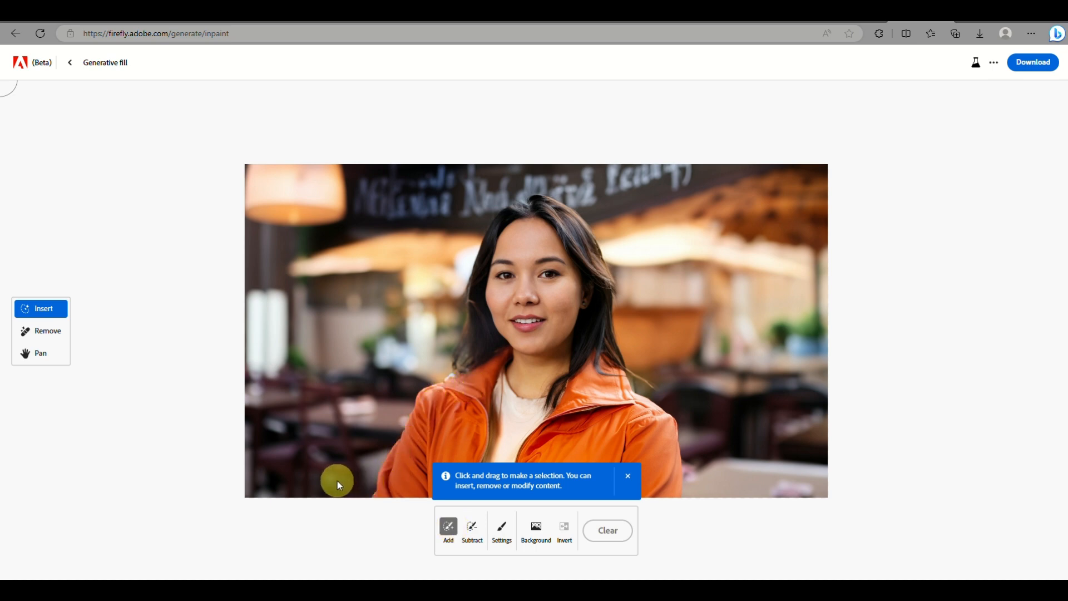
Brush over the café background beside the woman and generate a fill with the prompt "add butterflies".
left_click(401, 257)
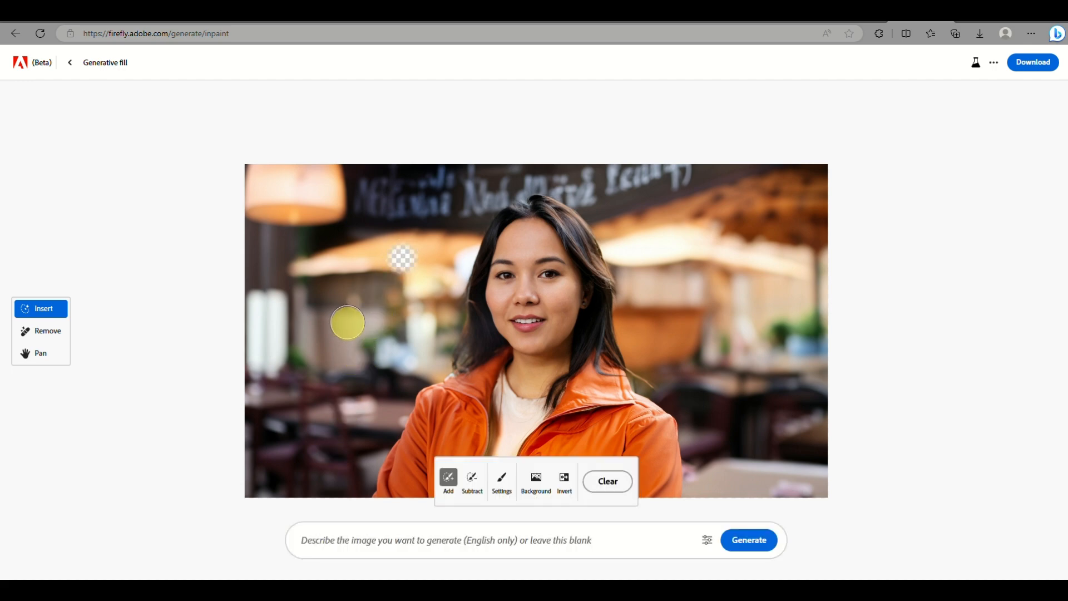
mouse_move(327, 445)
left_mouse_down()
mouse_move(360, 271)
mouse_move(408, 254)
mouse_move(313, 422)
mouse_move(329, 364)
mouse_move(329, 267)
mouse_move(307, 274)
mouse_move(258, 347)
mouse_move(309, 289)
mouse_move(351, 289)
mouse_move(380, 204)
mouse_move(269, 278)
left_mouse_up()
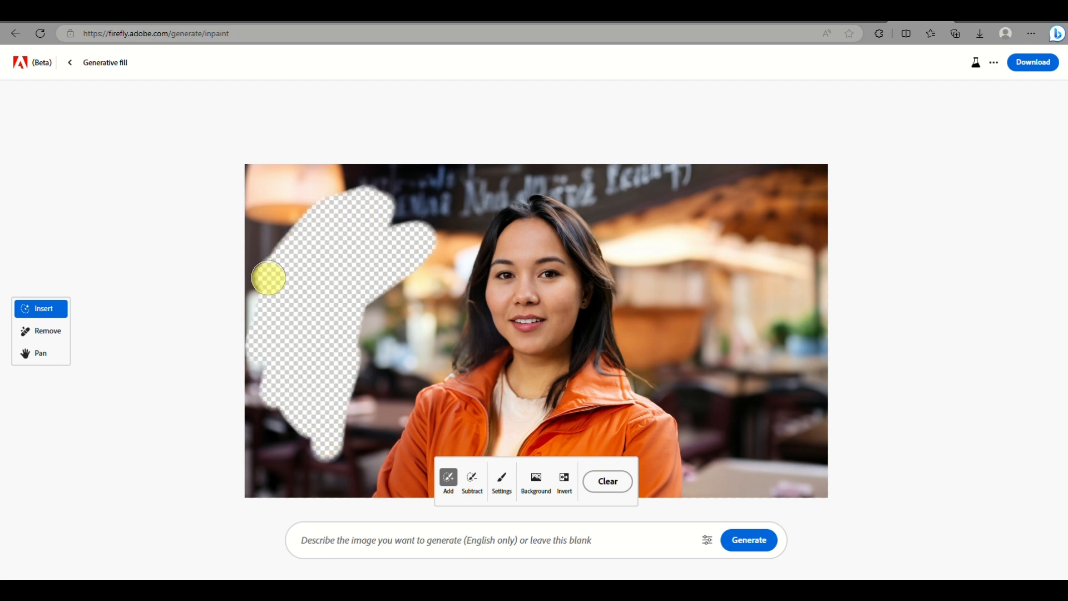
left_click(601, 539)
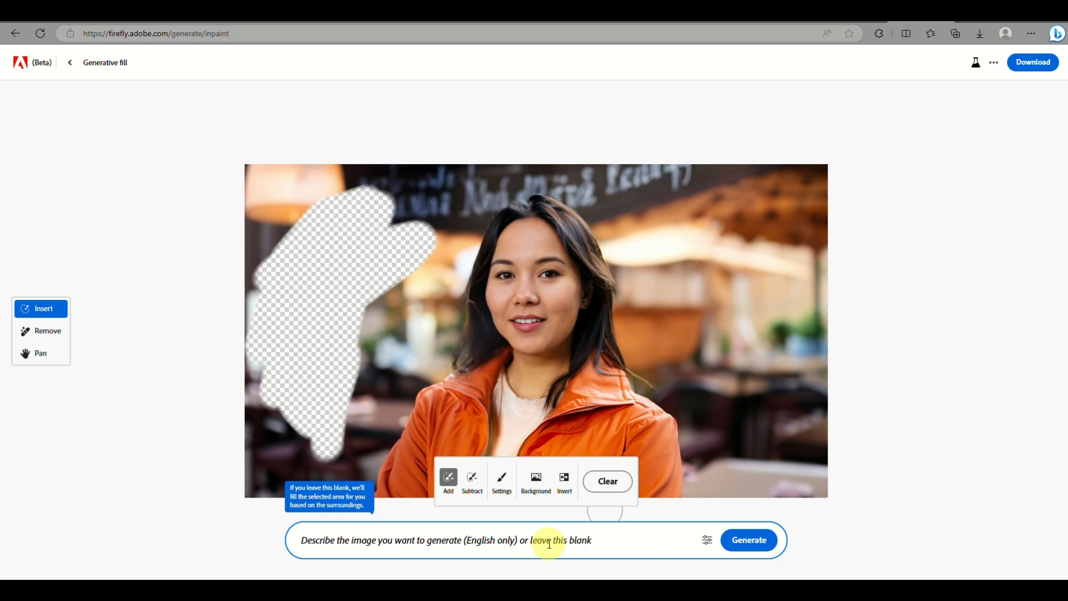
type("add butterflies")
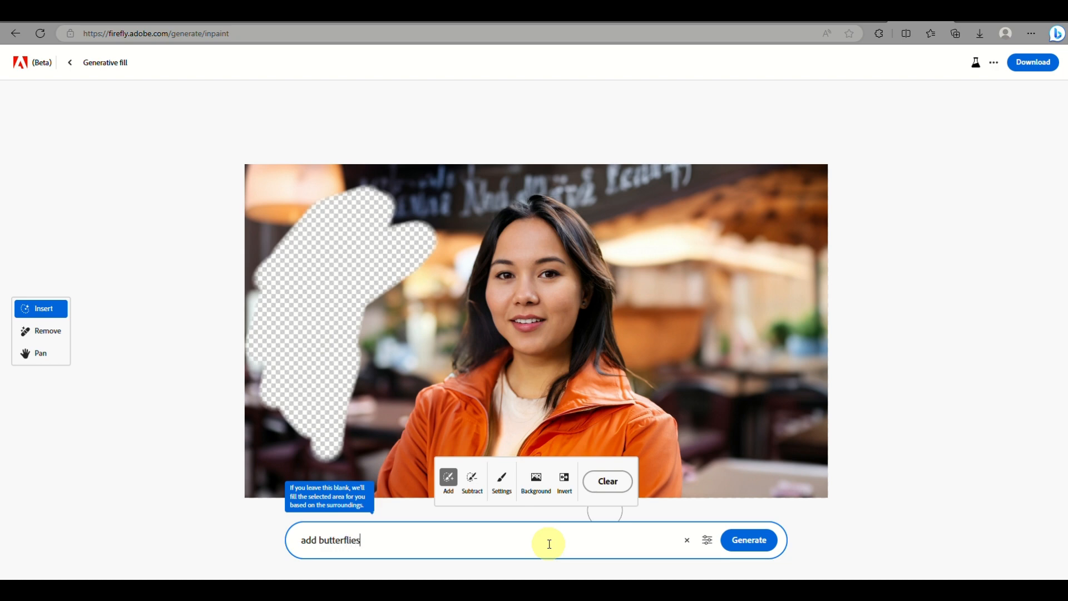
key("Return")
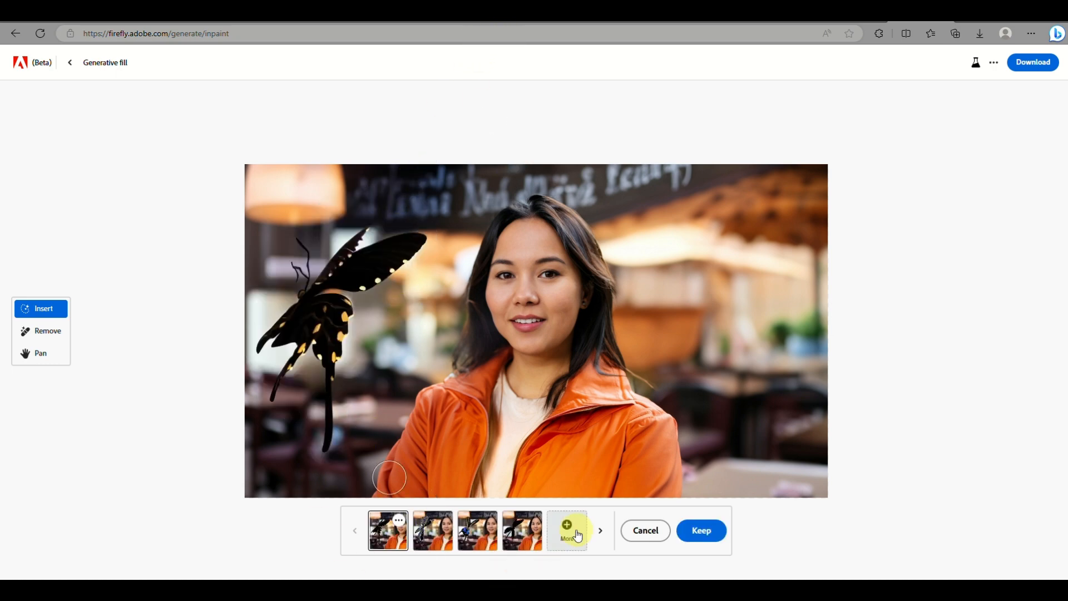
Compare the generated butterfly variations, discard them and clear the brushed selection.
left_click(442, 532)
left_click(462, 529)
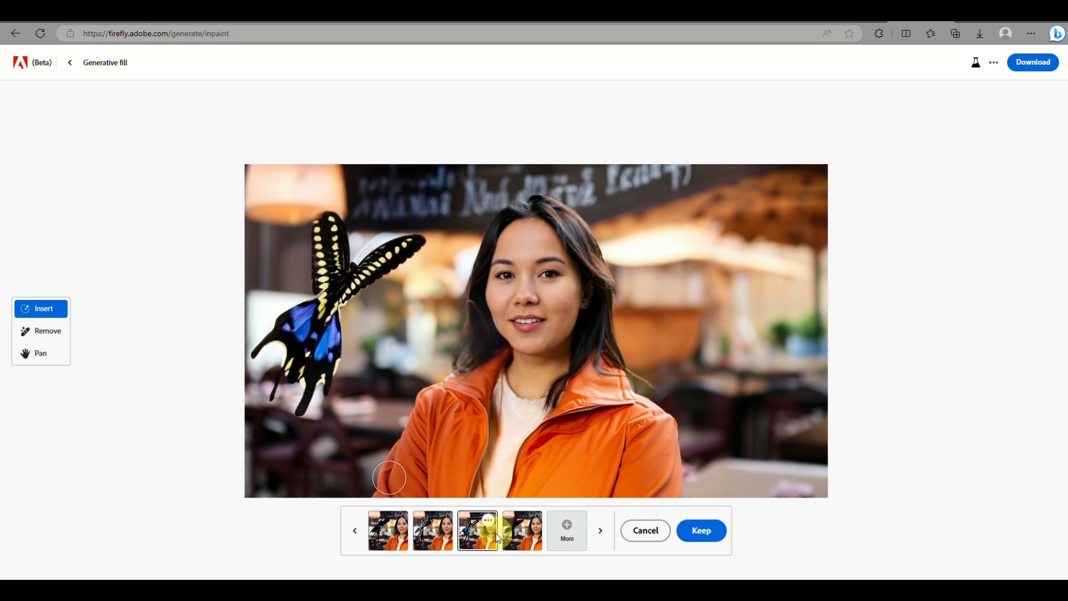
left_click(516, 538)
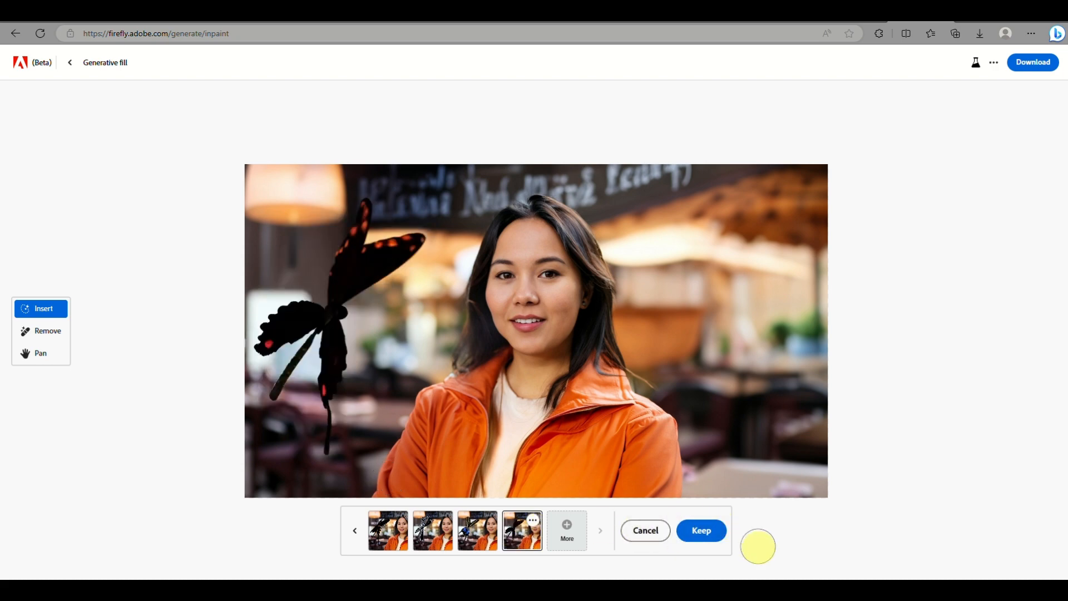
scroll(757, 546, "up", 3)
scroll(757, 545, "down", 3)
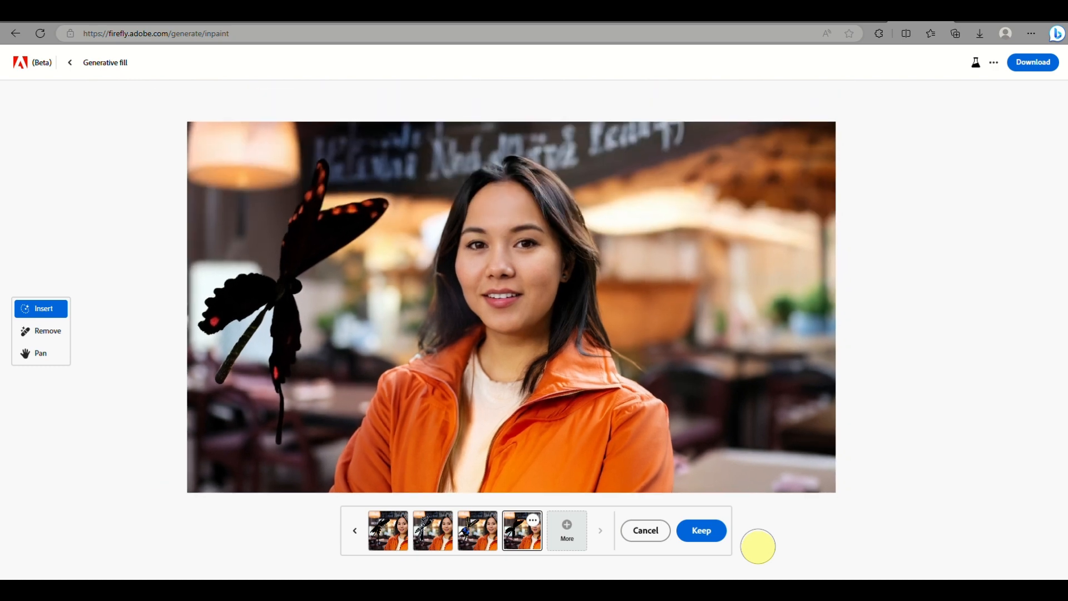
left_click(644, 543)
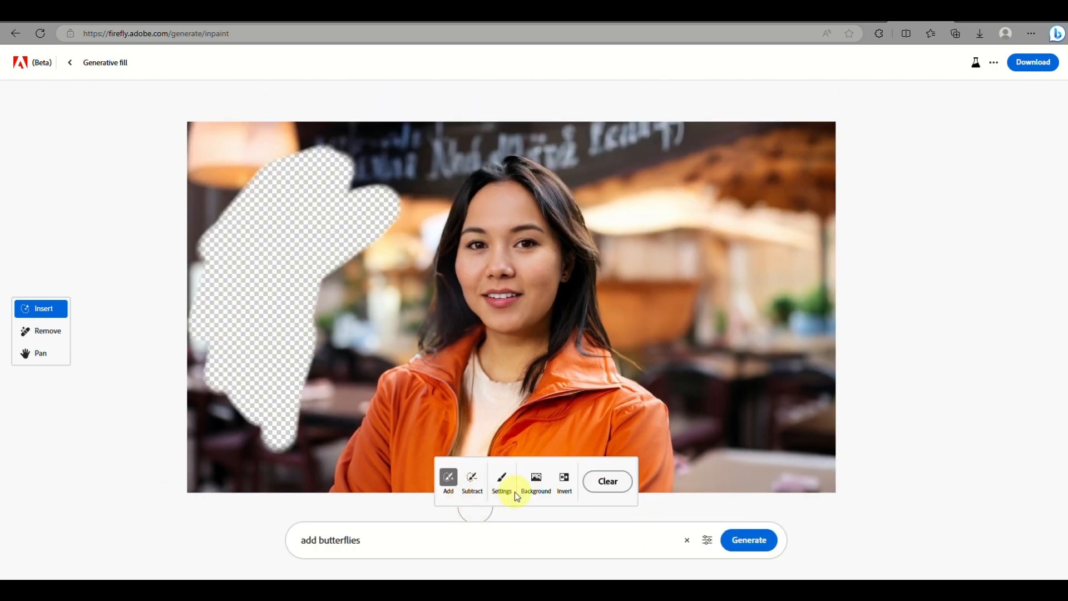
left_click(604, 483)
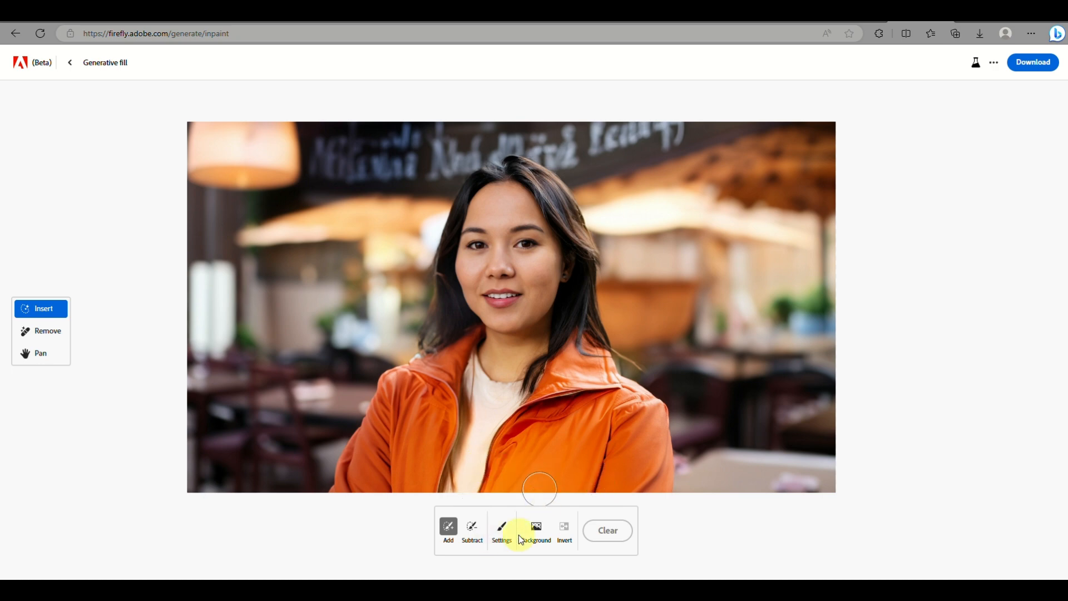
Select the portrait's whole background and generate a replacement with the prompt "sakura tree forest".
left_click(534, 533)
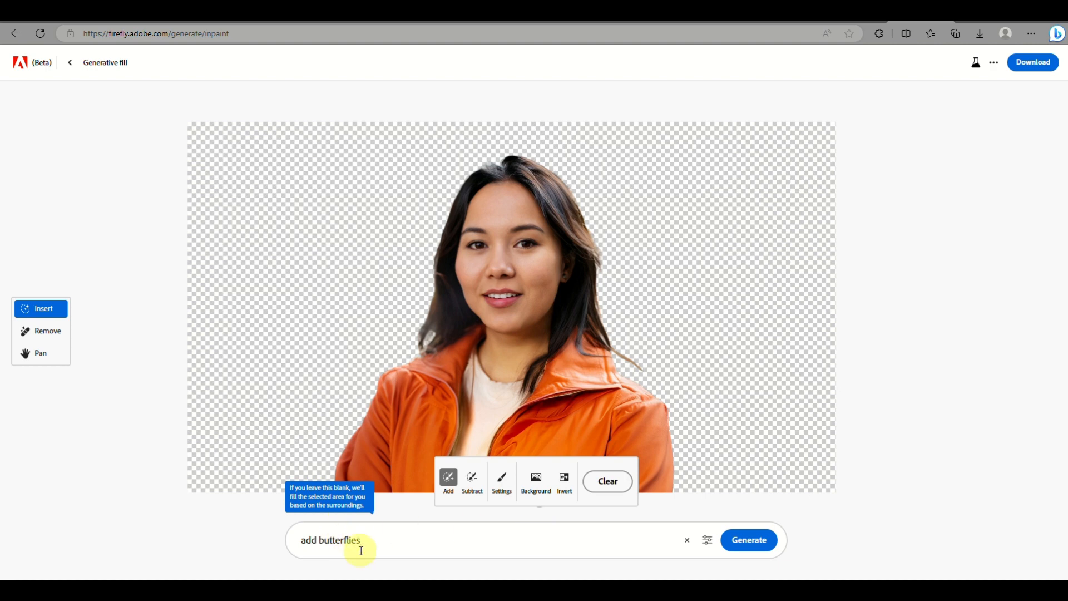
left_click(347, 542)
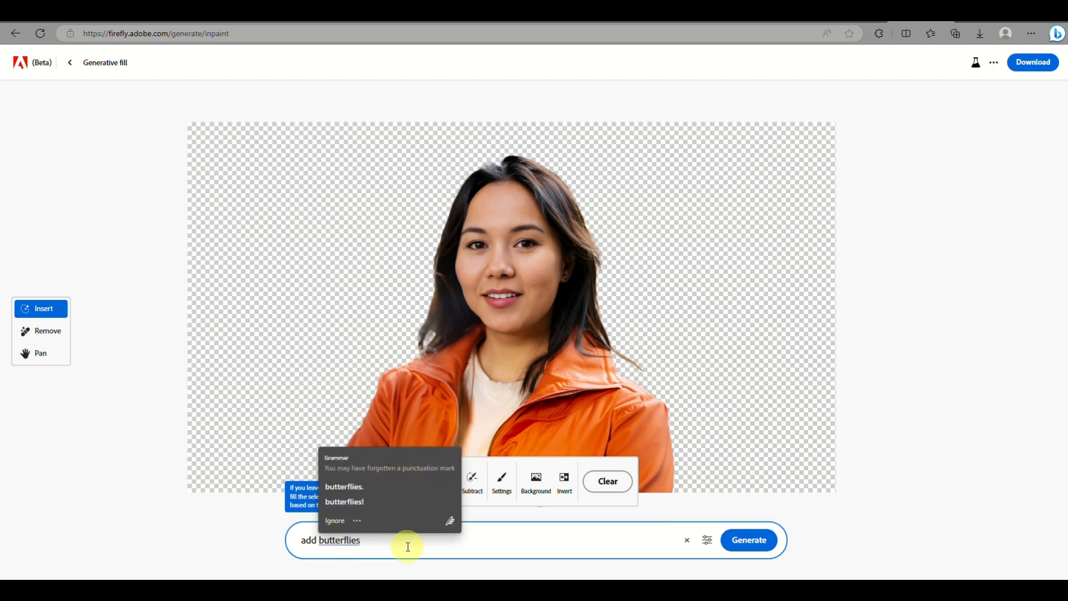
left_click_drag(408, 547, 295, 544)
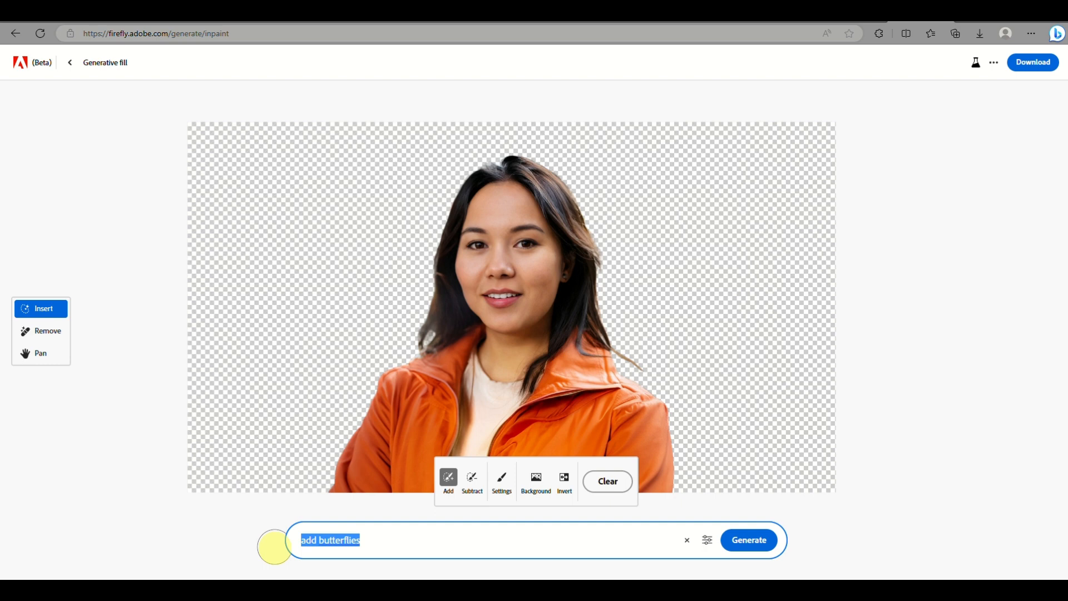
type("sakura tree forest")
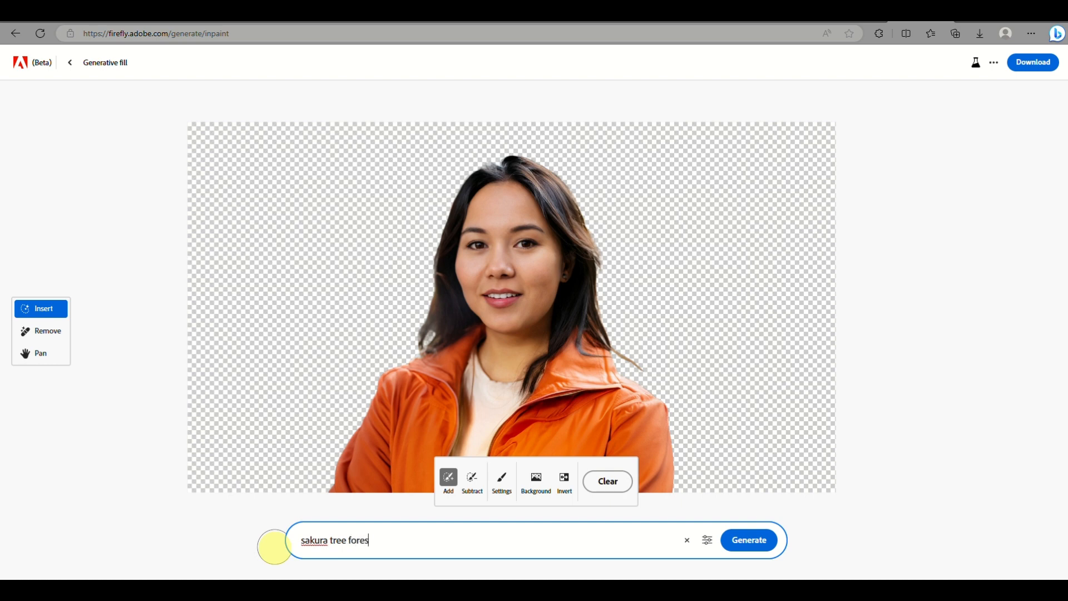
left_click(740, 548)
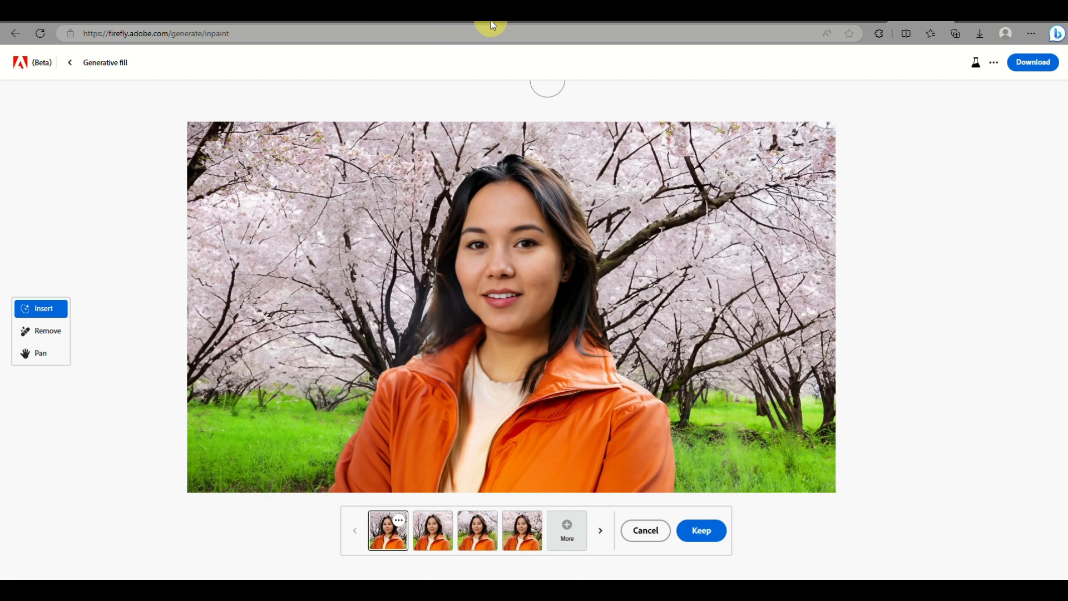
Compare the generated sakura forest backgrounds and discard them, returning to the prompt.
left_click(443, 542)
left_click(476, 536)
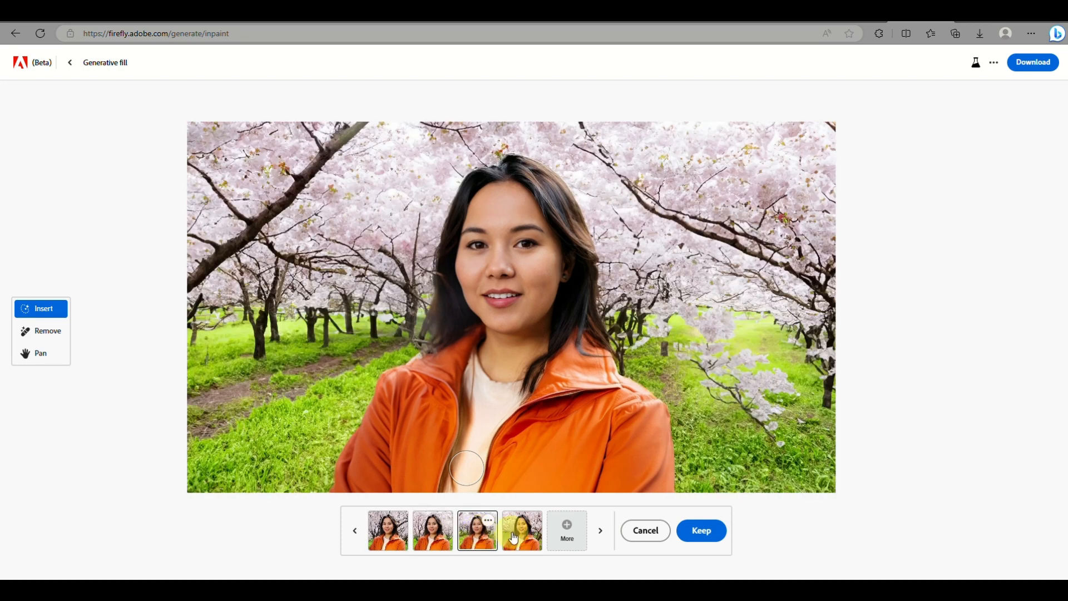
left_click(513, 537)
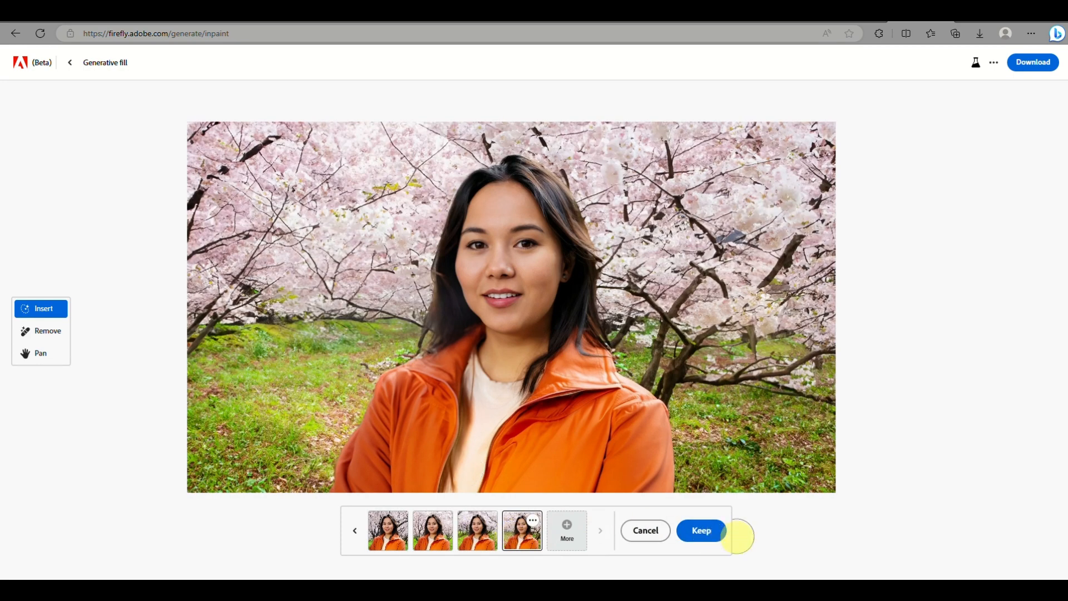
left_click(644, 536)
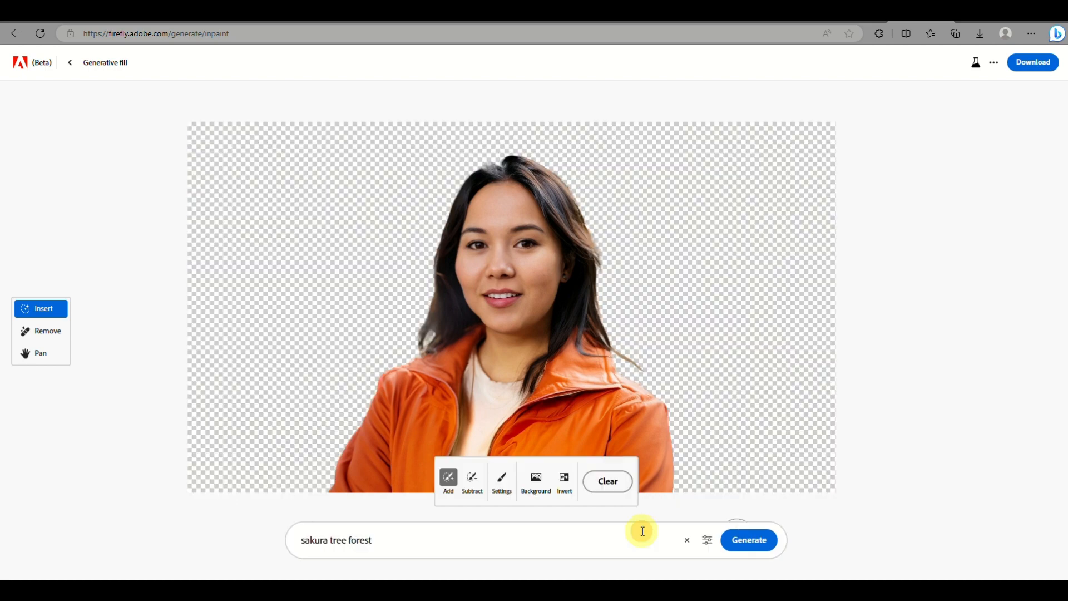
Change the prompt to "Sakura tree forest, blurred background" and generate new backgrounds for the portrait.
left_click(402, 552)
type(", bluured background")
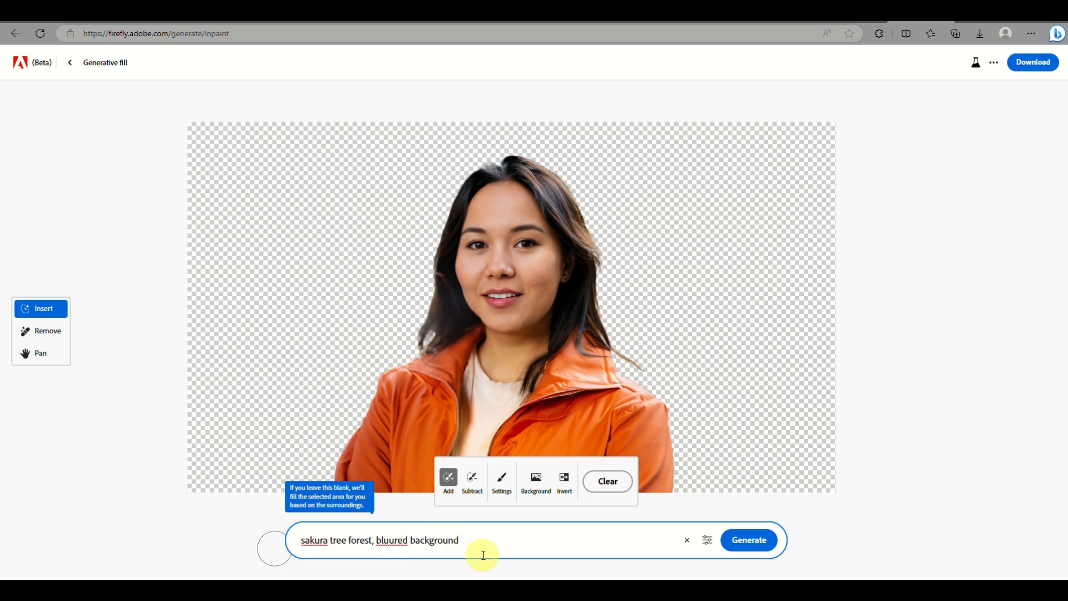
right_click(397, 544)
key("Down")
key("Return")
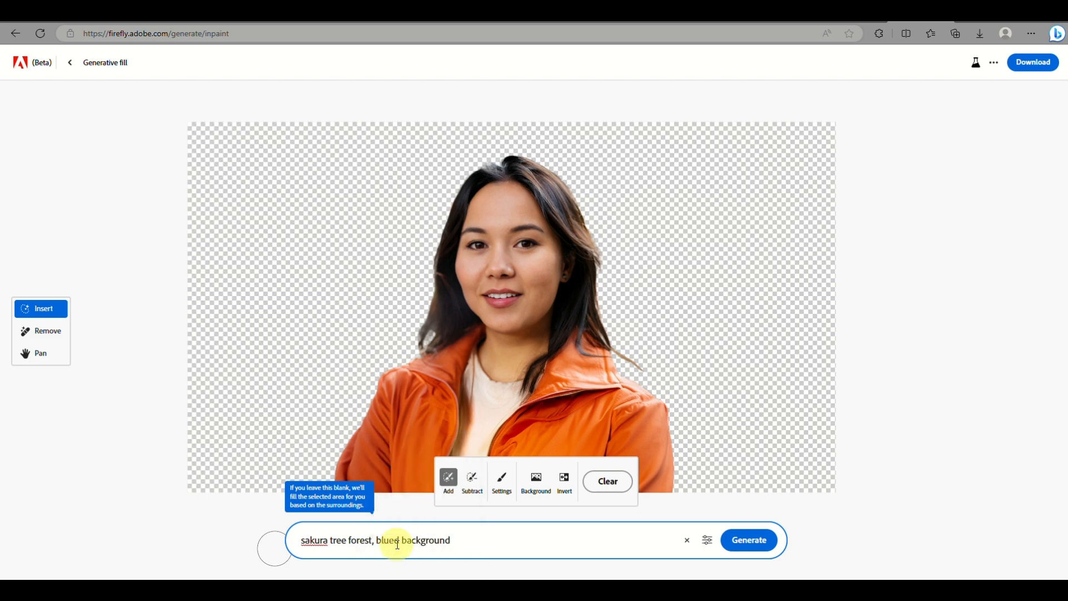
left_click(304, 540)
key("BackSpace")
type("S")
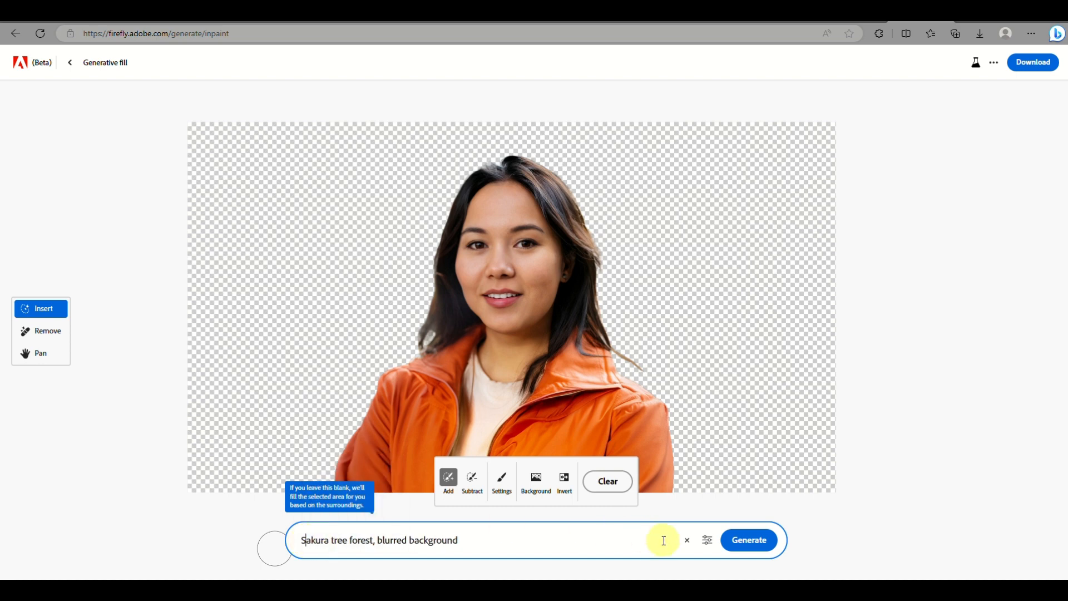
left_click(752, 542)
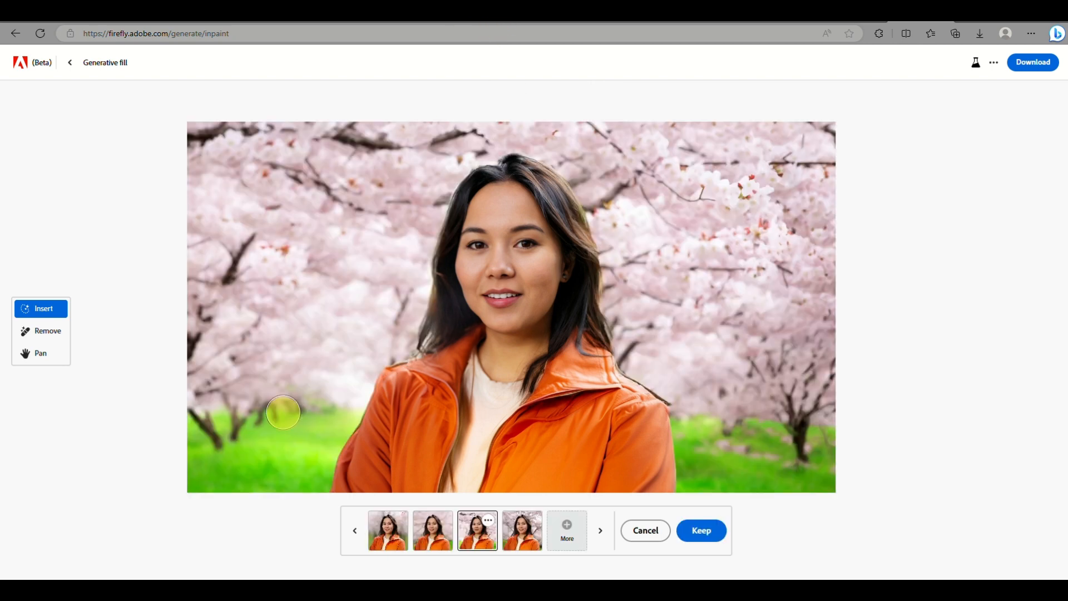
Compare the blurred sakura variations and keep the third one as the portrait's background.
left_click(421, 548)
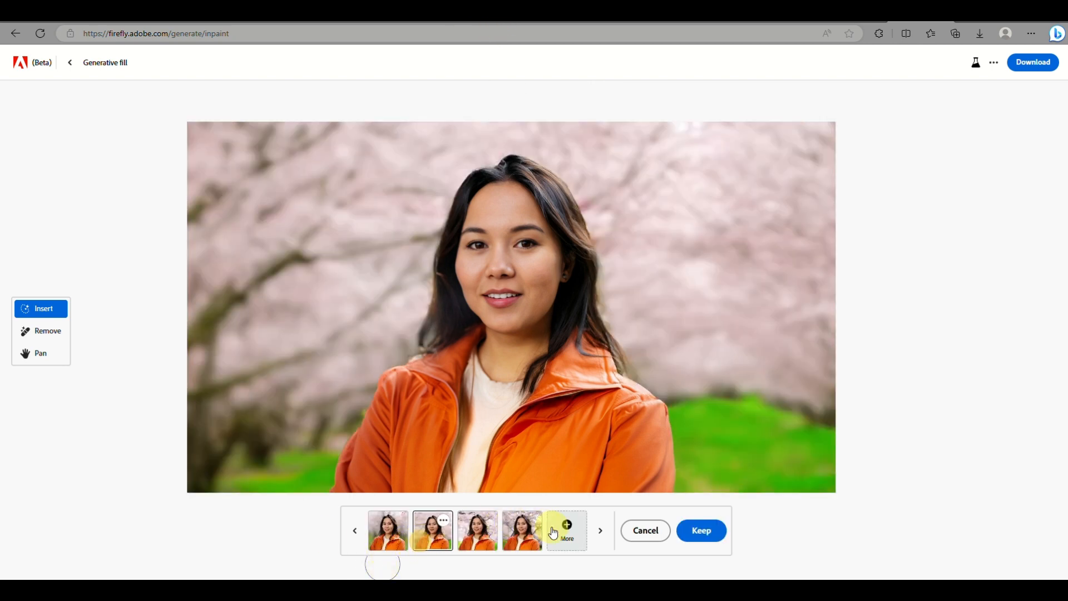
left_click(532, 539)
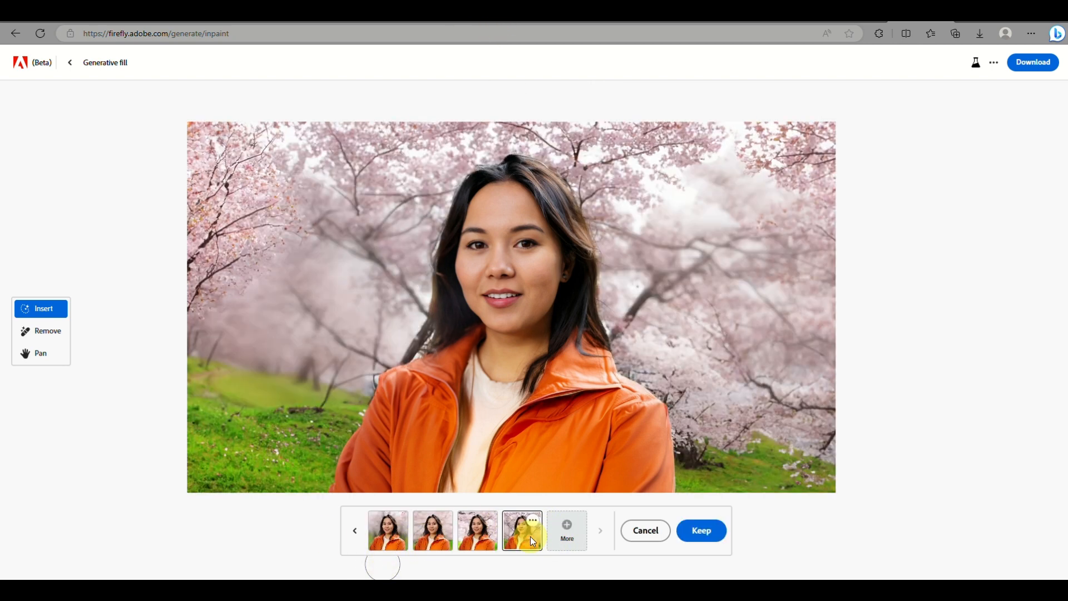
left_click(469, 526)
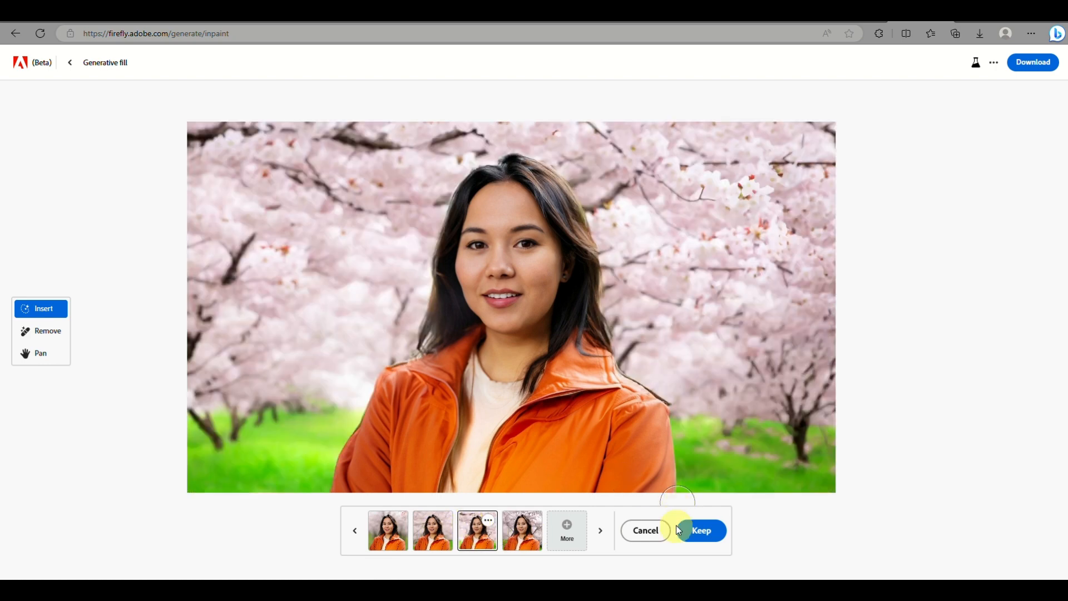
left_click(701, 531)
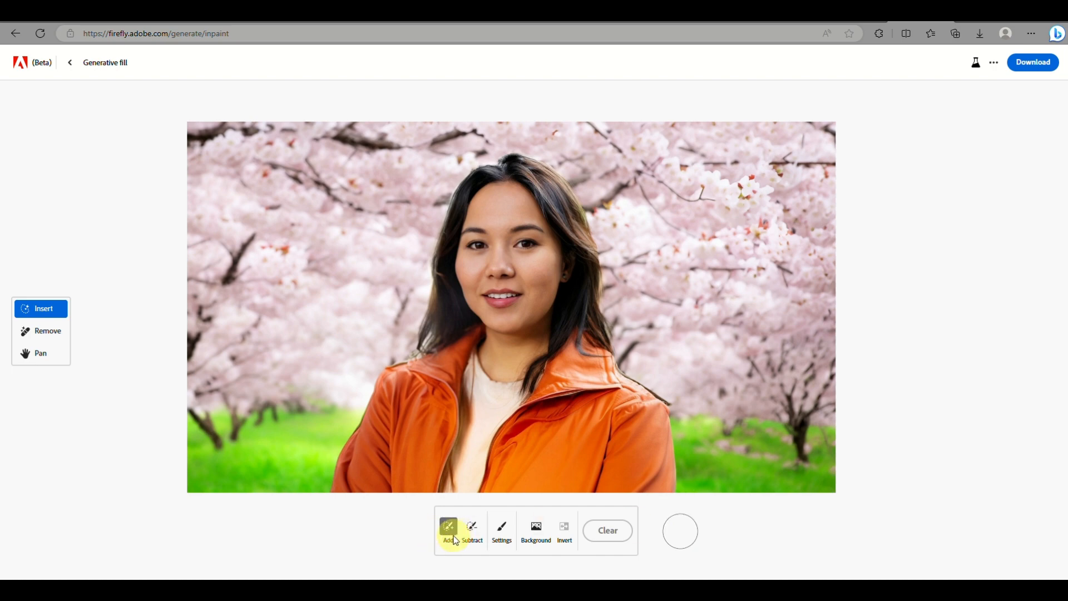
Brush over the woman's entire orange jacket and generate a fur coat in its place.
mouse_move(439, 415)
left_mouse_down()
mouse_move(398, 434)
mouse_move(412, 405)
mouse_move(375, 452)
mouse_move(391, 419)
mouse_move(345, 492)
mouse_move(394, 380)
mouse_move(467, 343)
mouse_move(457, 374)
mouse_move(470, 389)
mouse_move(470, 329)
mouse_move(467, 402)
mouse_move(516, 405)
mouse_move(481, 386)
mouse_move(535, 396)
mouse_move(543, 385)
mouse_move(519, 391)
mouse_move(550, 380)
mouse_move(582, 342)
mouse_move(611, 377)
mouse_move(672, 403)
mouse_move(712, 471)
left_mouse_up()
left_click(474, 484)
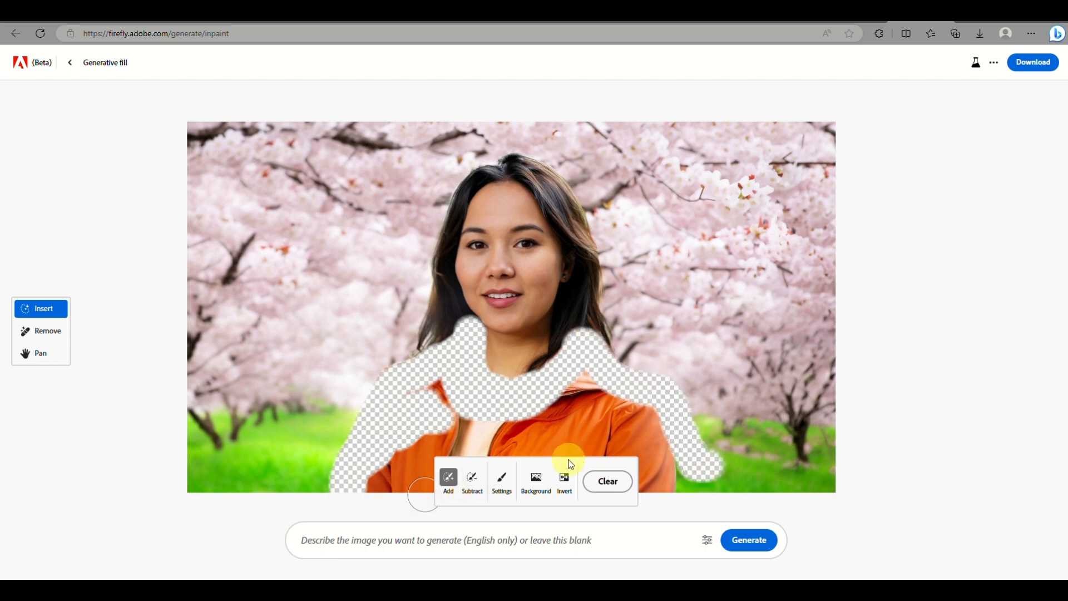
left_click(610, 480)
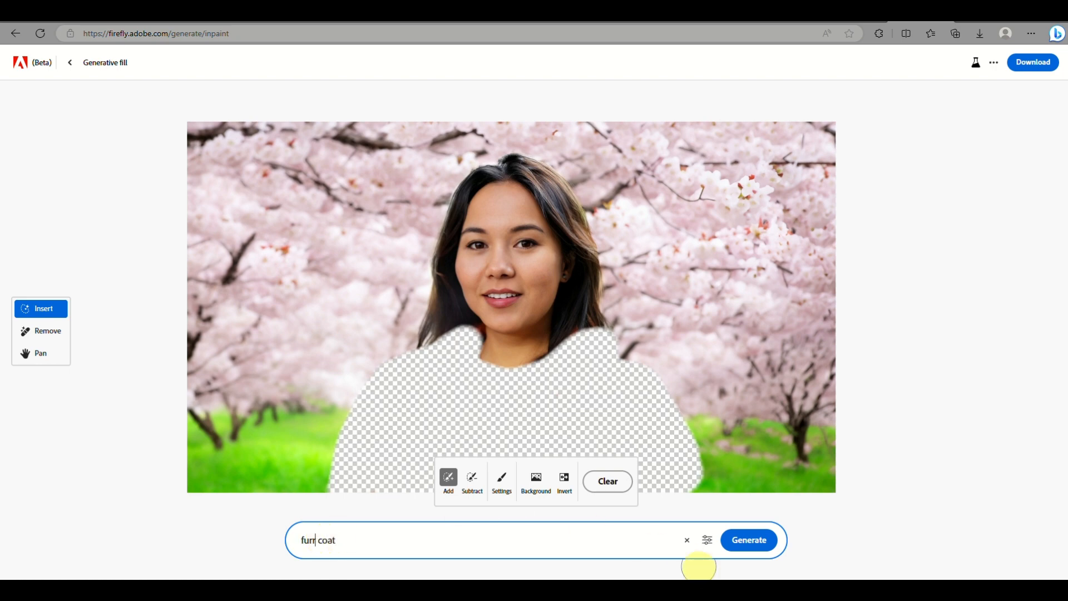
left_click(747, 539)
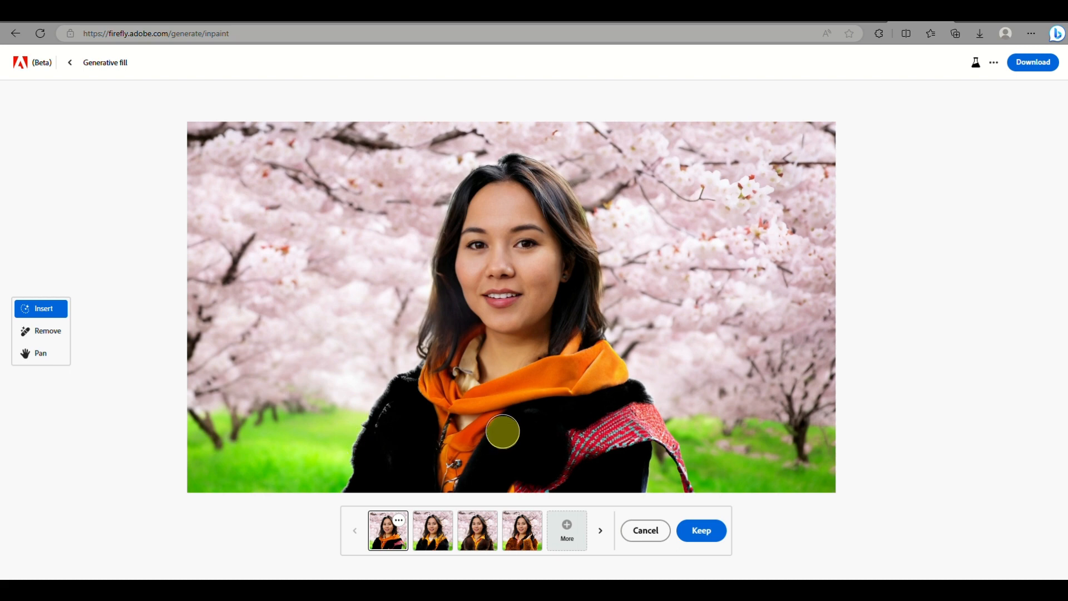
Compare the generated coat variations and keep the first one, the black fur coat with the orange scarf.
scroll(500, 431, "up", 3)
scroll(500, 432, "down", 2)
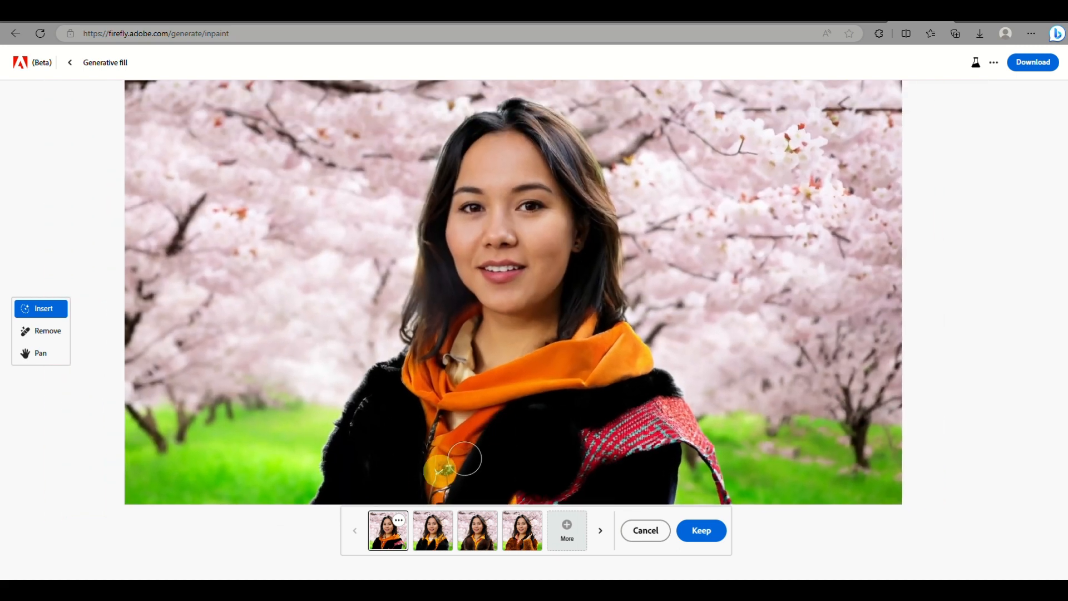
left_click(438, 527)
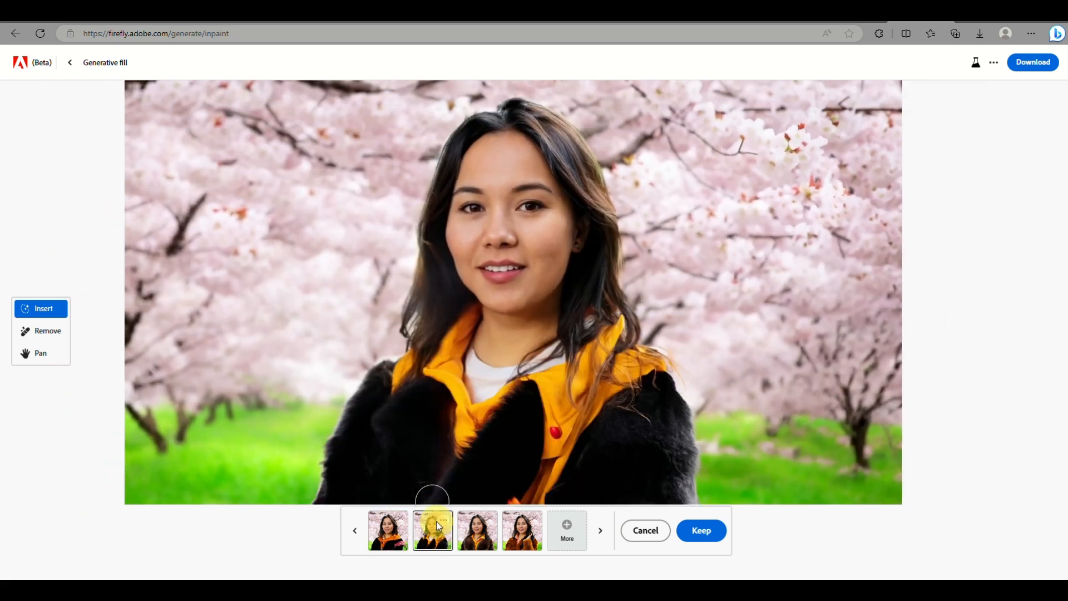
left_click(475, 532)
left_click(516, 543)
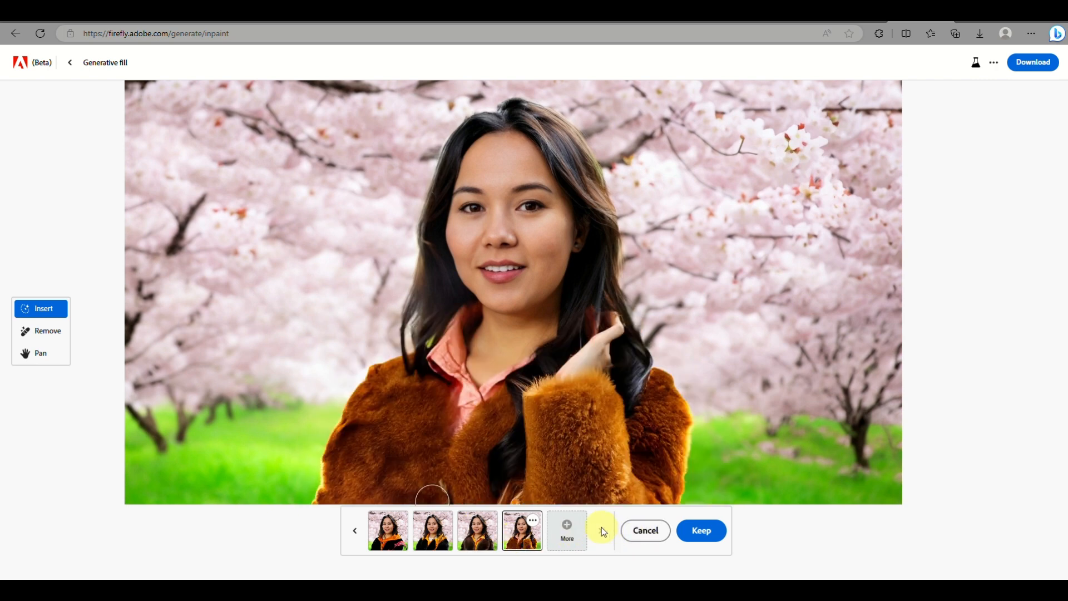
left_click(393, 528)
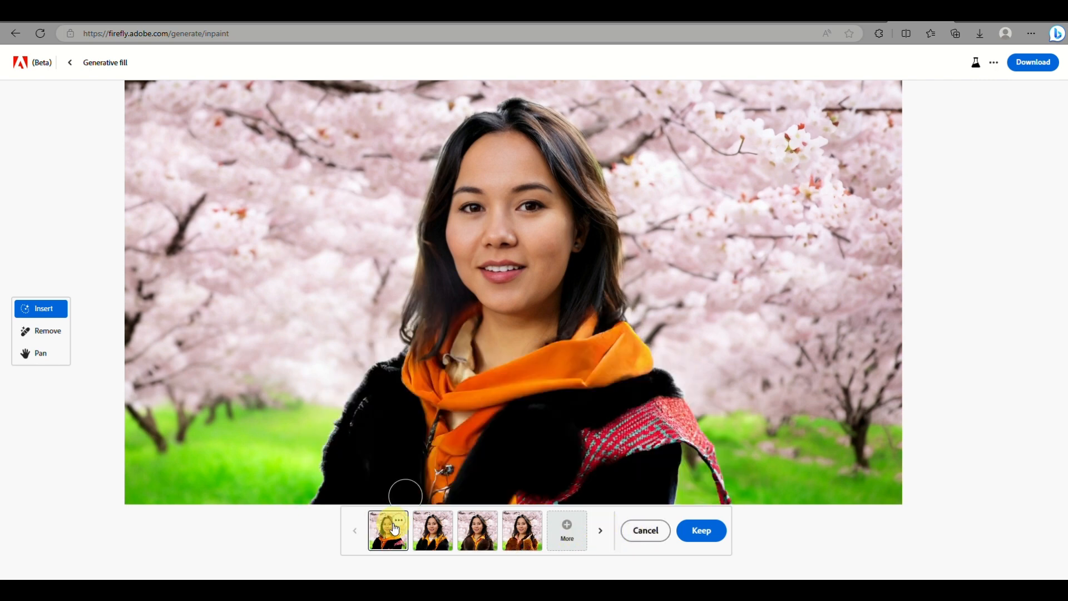
left_click(716, 531)
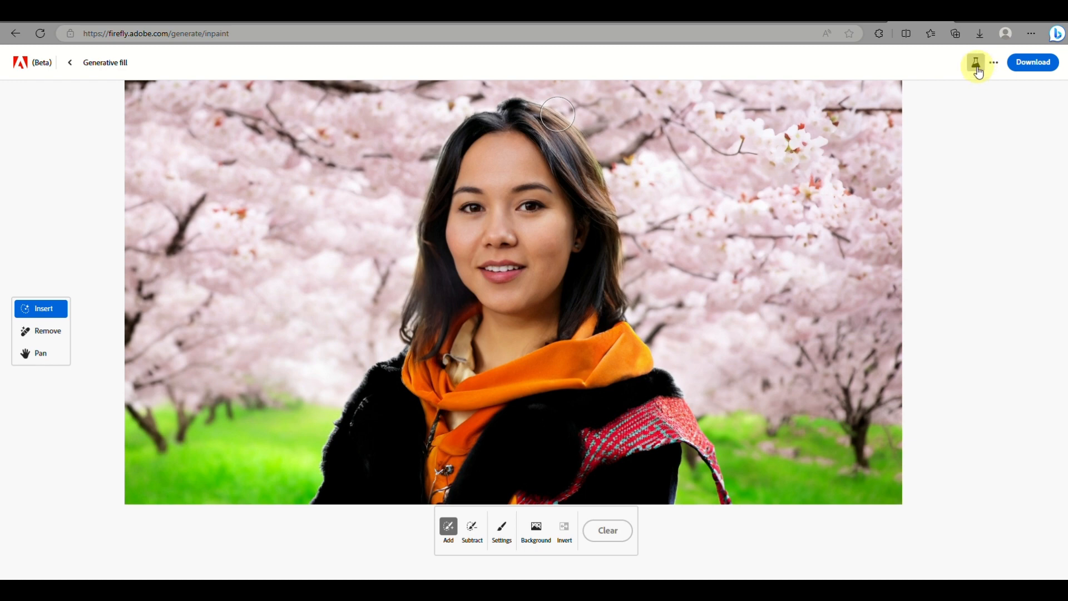
View the beta feedback options and the download's Content Credentials notice, and dismiss both without downloading.
left_click(978, 72)
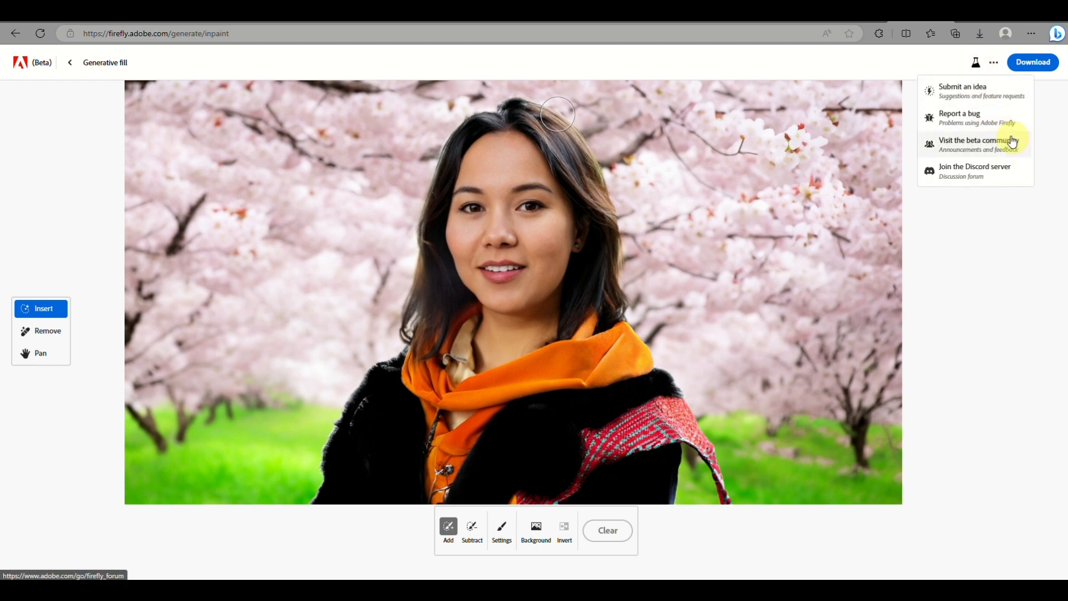
left_click(1038, 72)
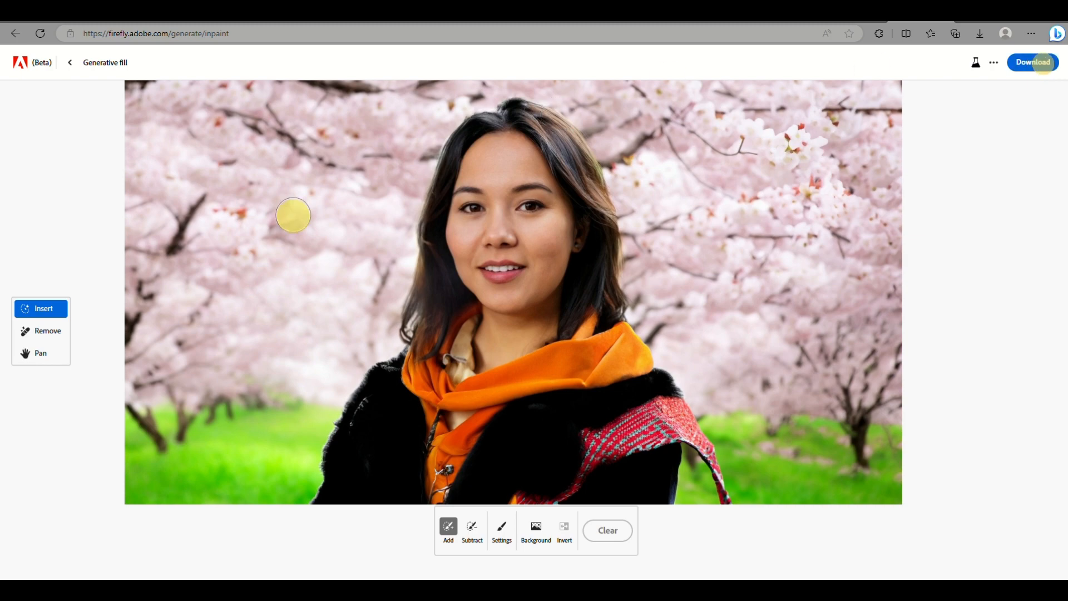
left_click(81, 67)
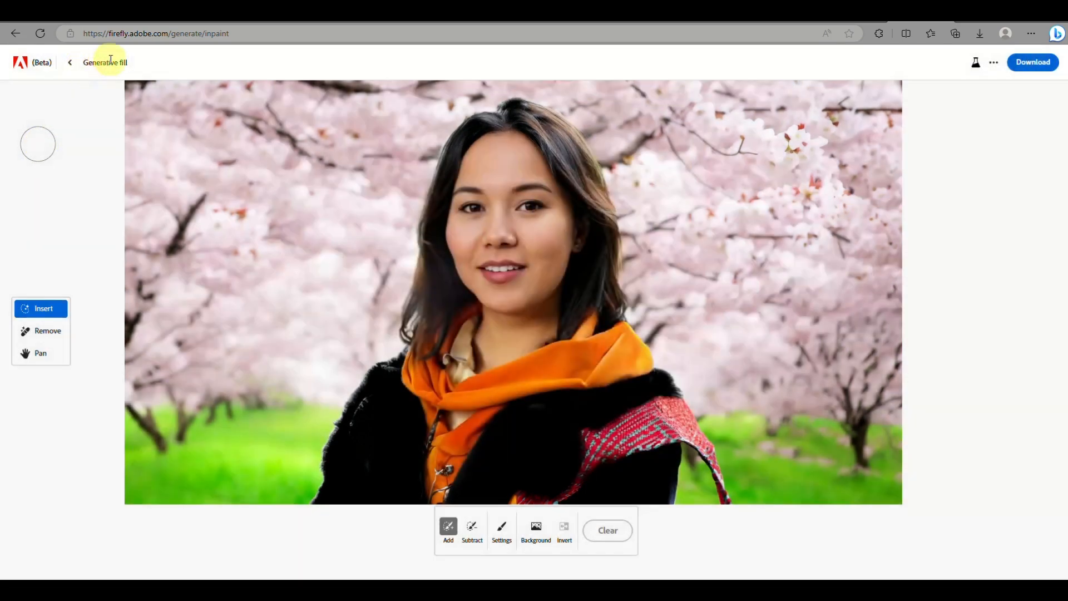
left_click(1045, 61)
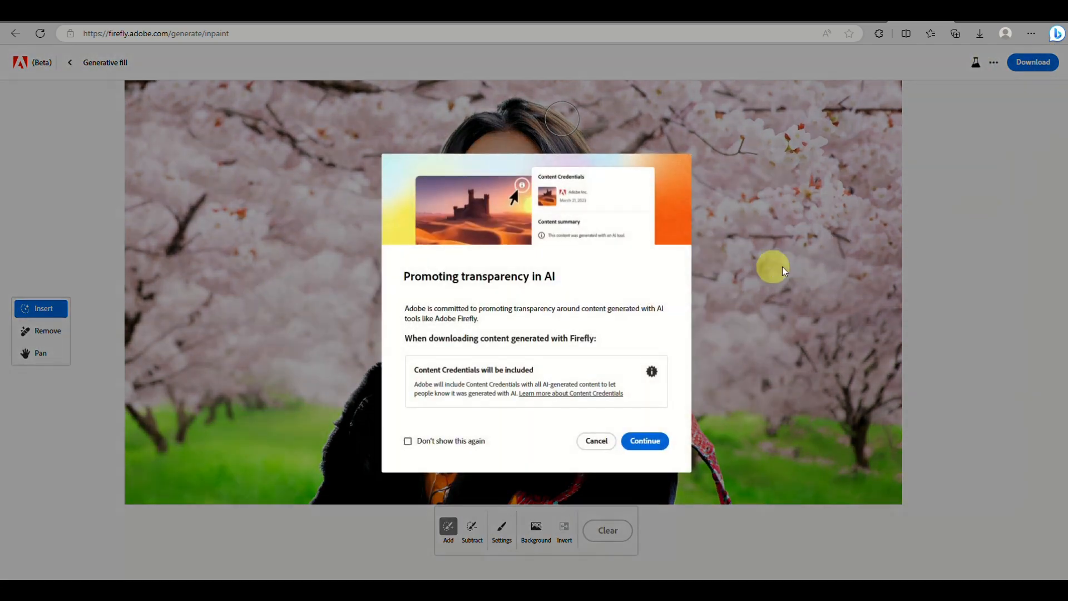
left_click(746, 273)
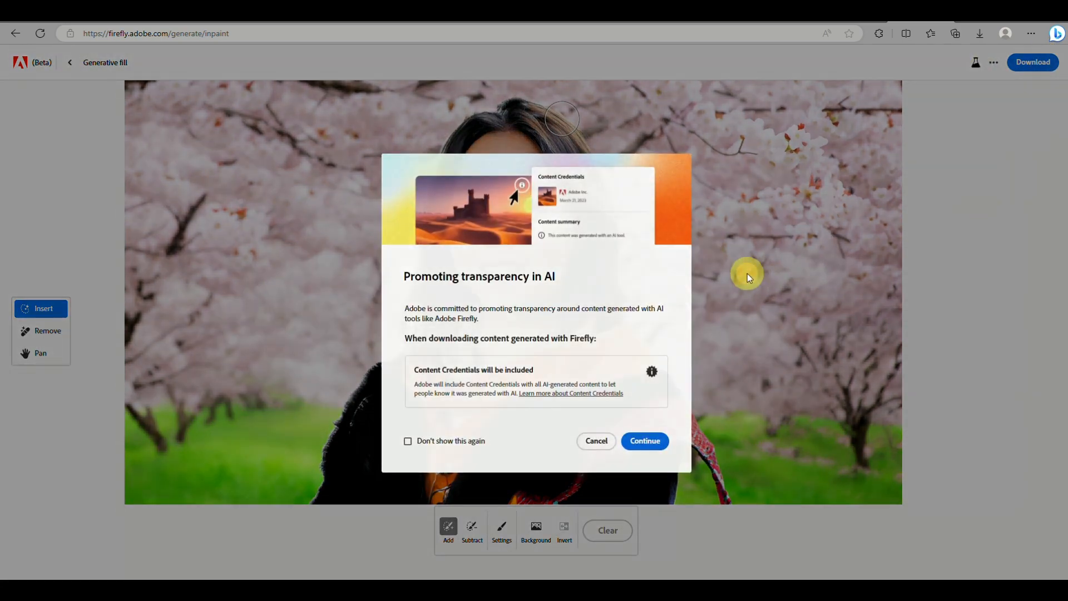
Leave Generative fill for the Firefly home page and open the Text effects tool.
left_click(68, 69)
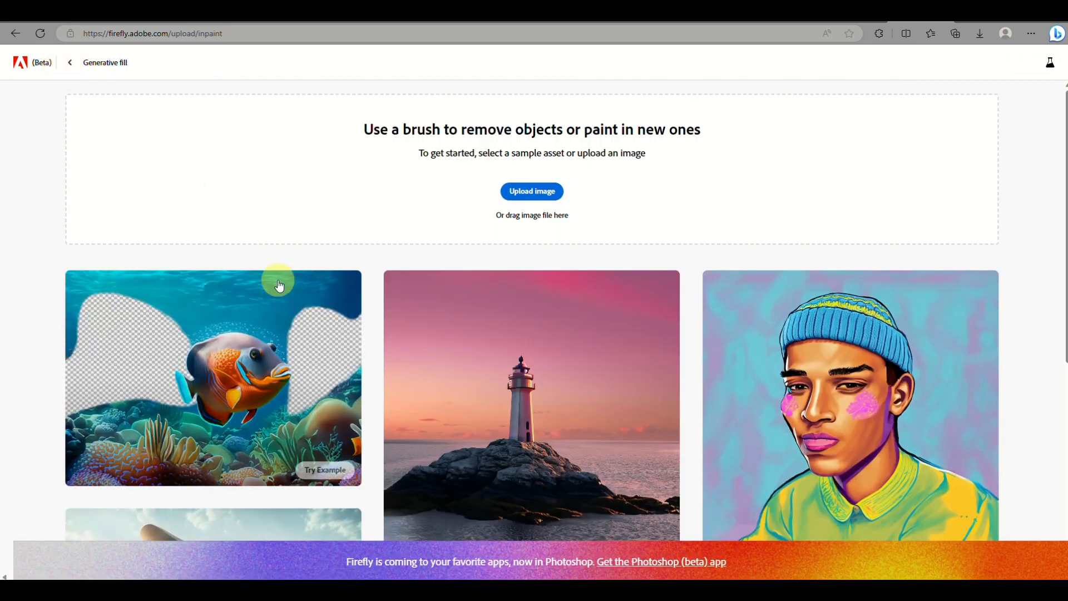
left_click(70, 62)
scroll(735, 425, "down", 2)
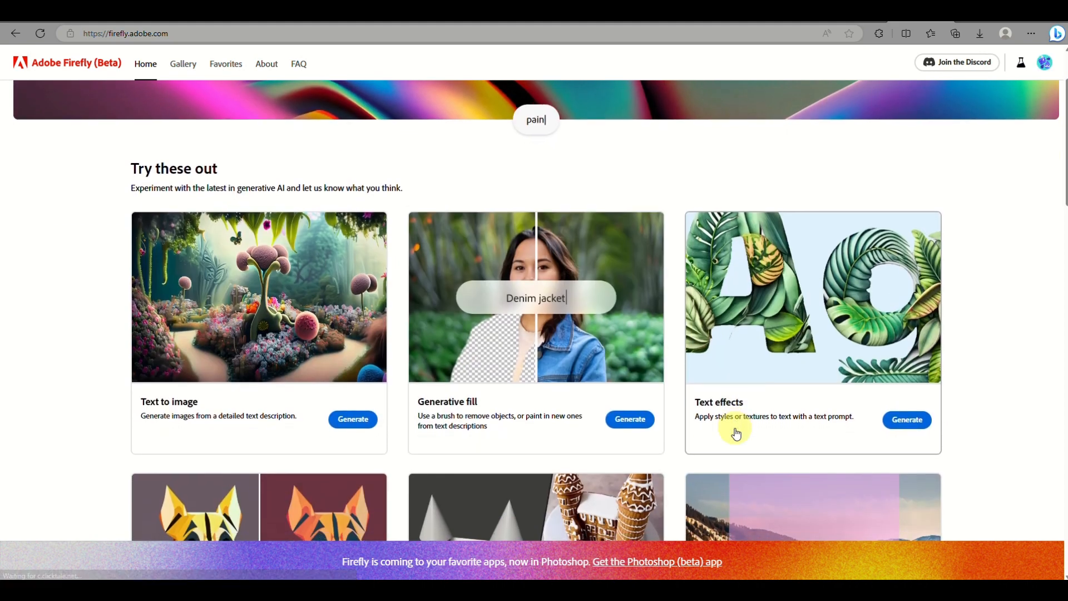
left_click(919, 426)
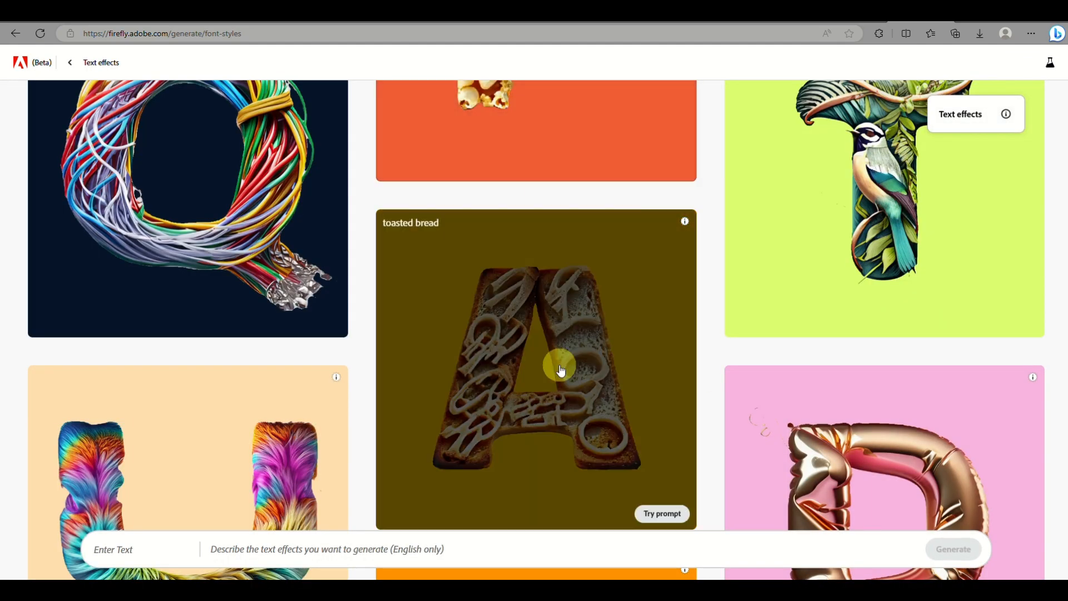
Browse the Text effects samples and try the "red fur" prompt from the letter K example.
scroll(561, 371, "up", 15)
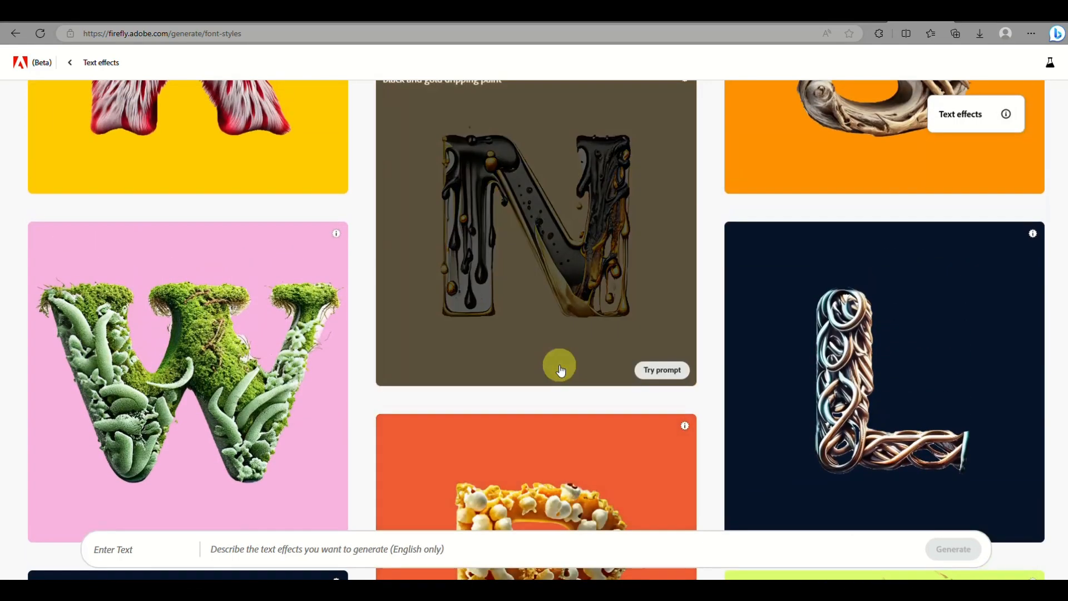
scroll(561, 371, "up", 5)
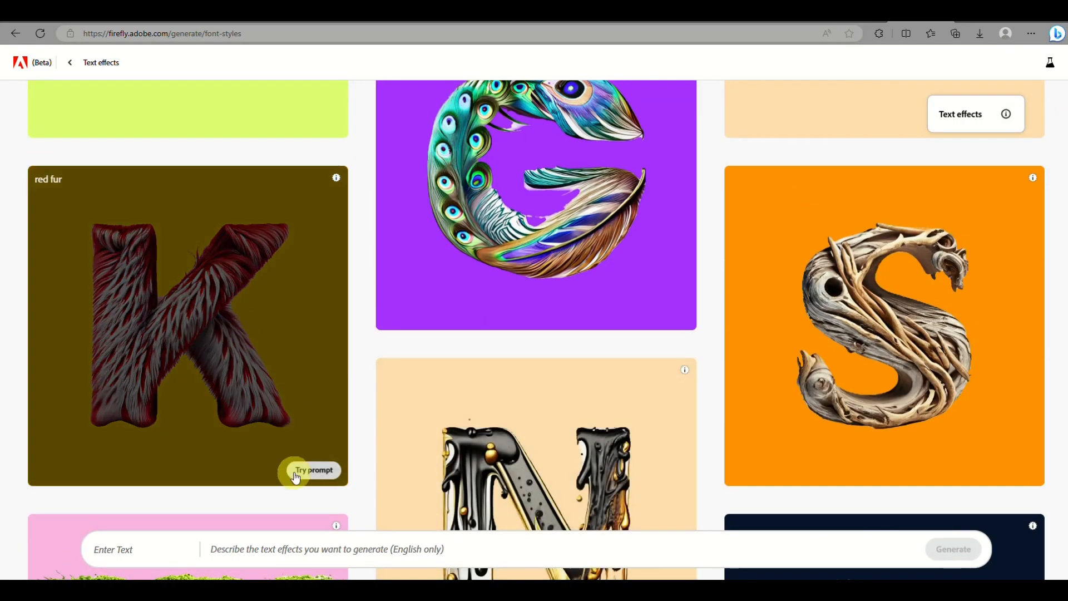
left_click(313, 472)
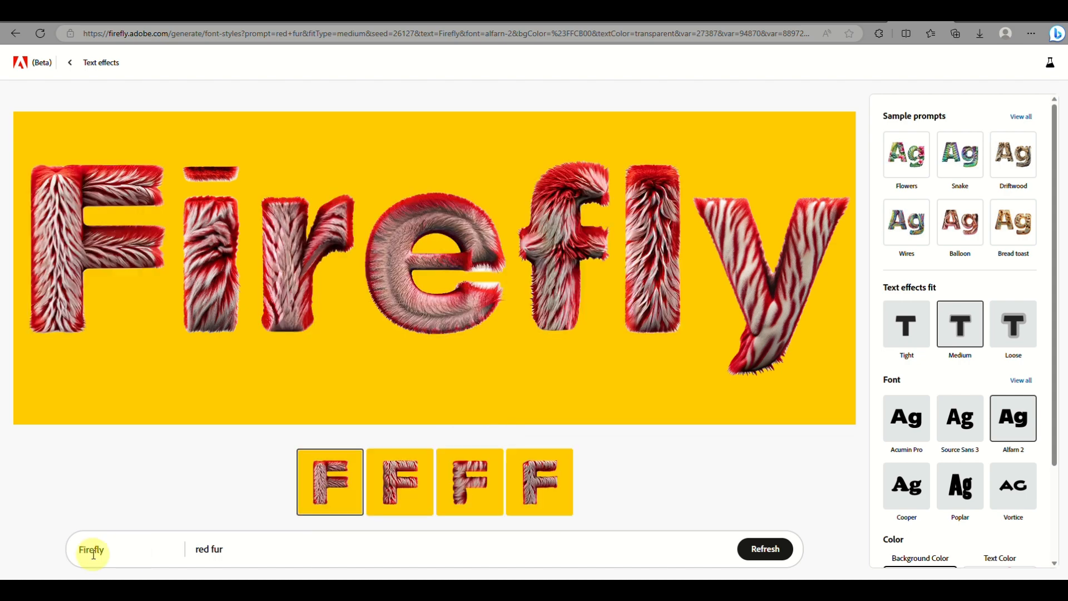
Replace the Text effects wording "Firefly" with "beach".
scroll(93, 554, "up", 3)
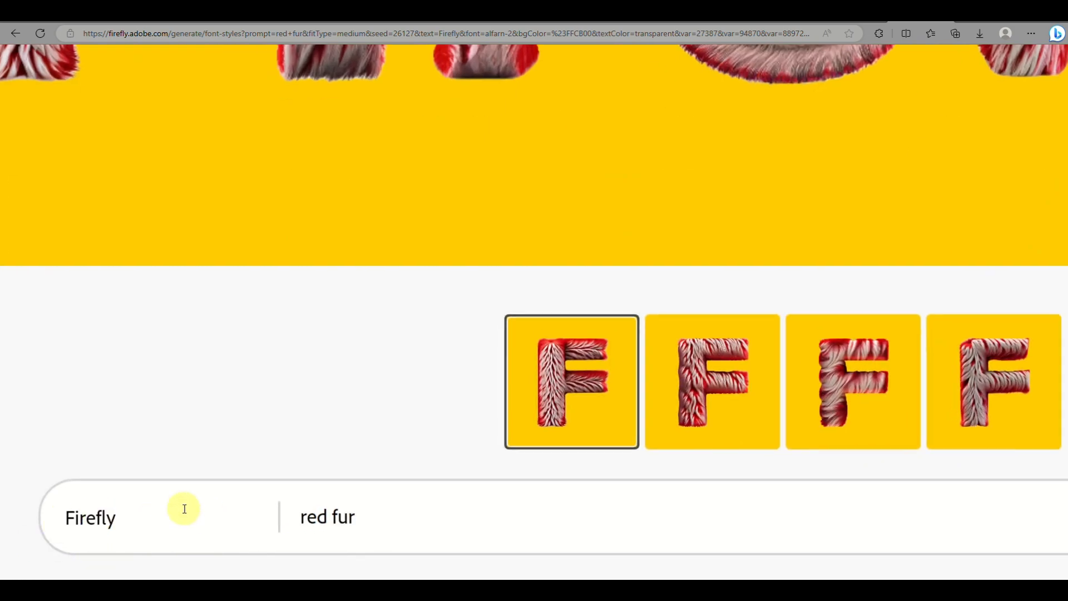
left_click_drag(184, 509, 3, 512)
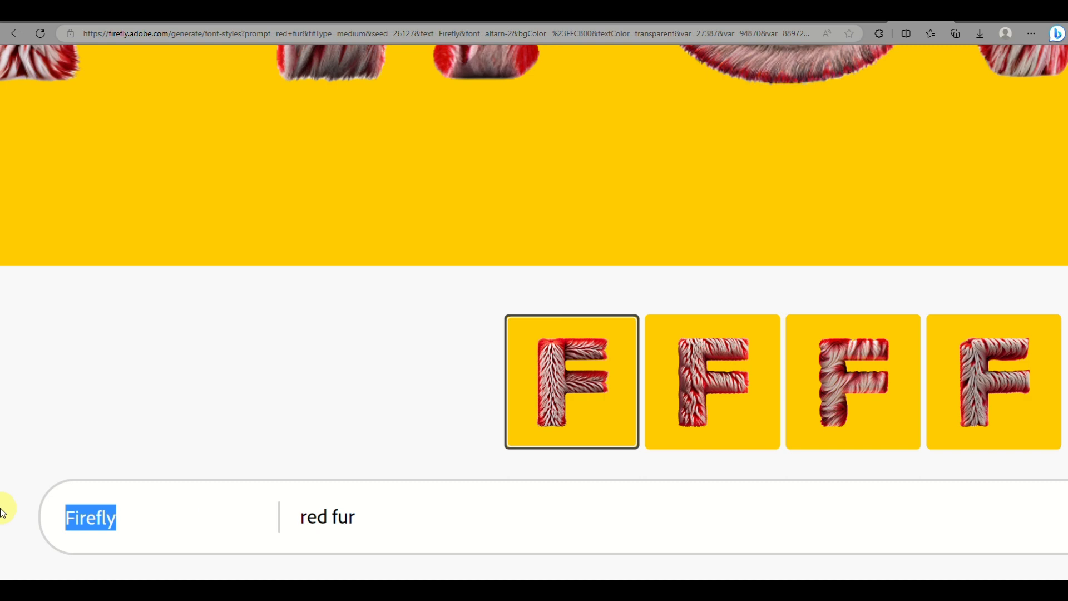
type("beach")
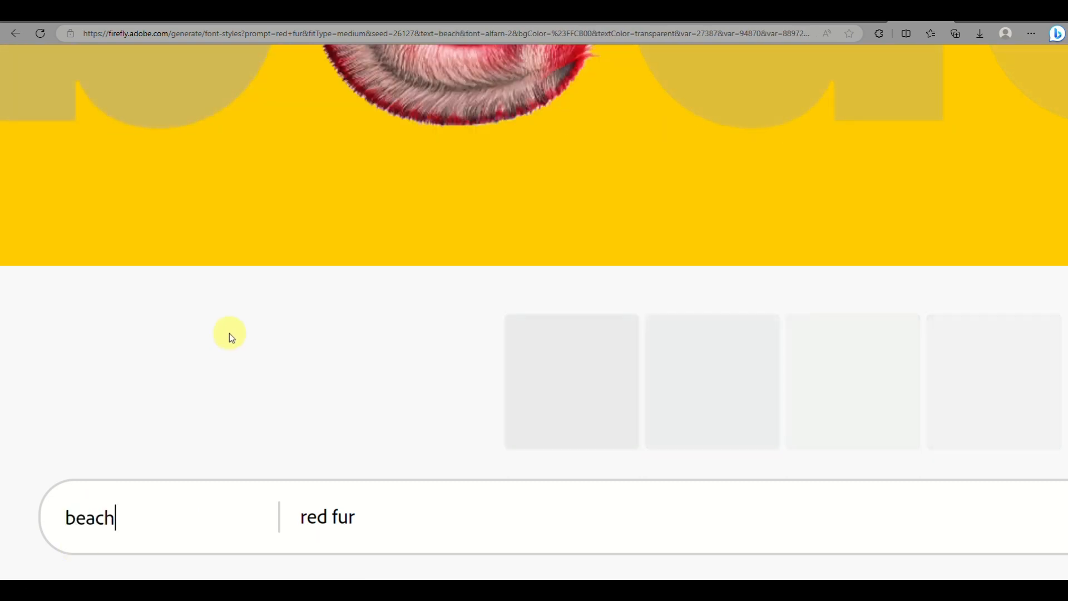
scroll(229, 333, "down", 3)
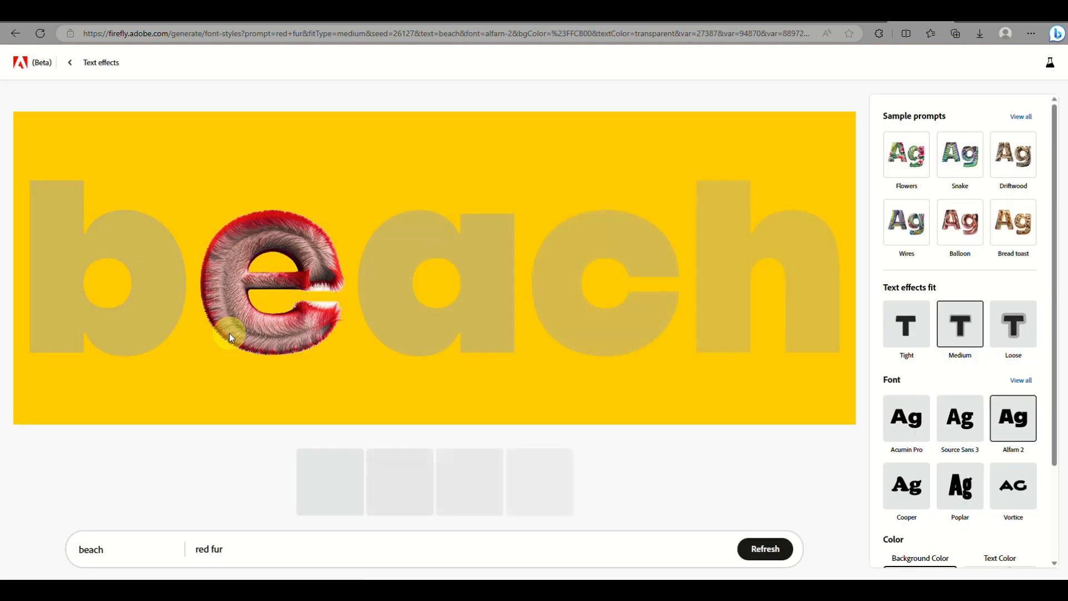
Change the effect prompt for the beach text to "ocean" and generate the new style.
triple_click(262, 544)
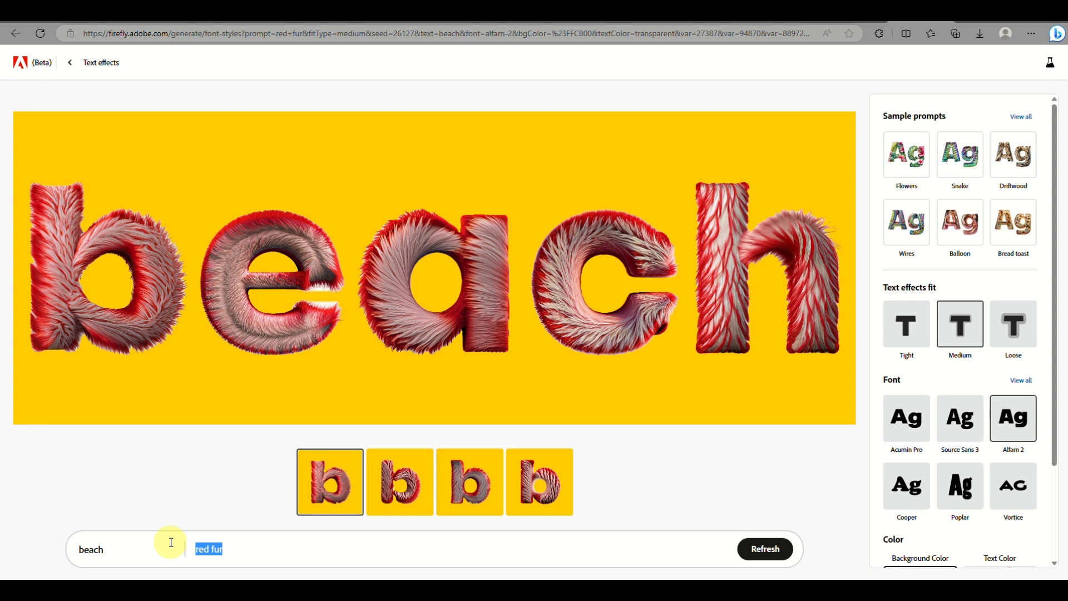
type("ocean")
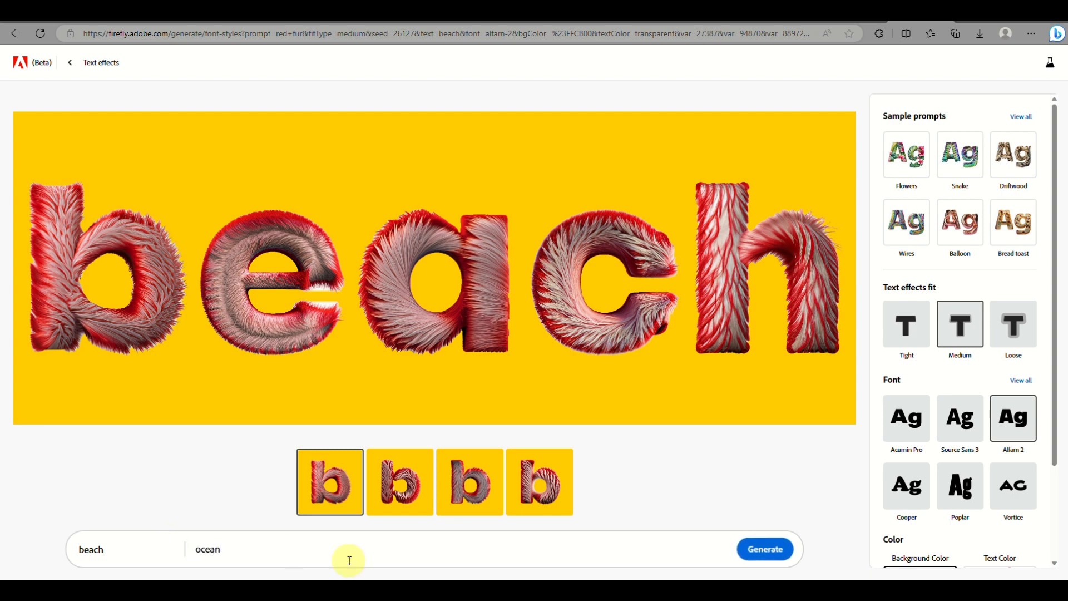
left_click(770, 557)
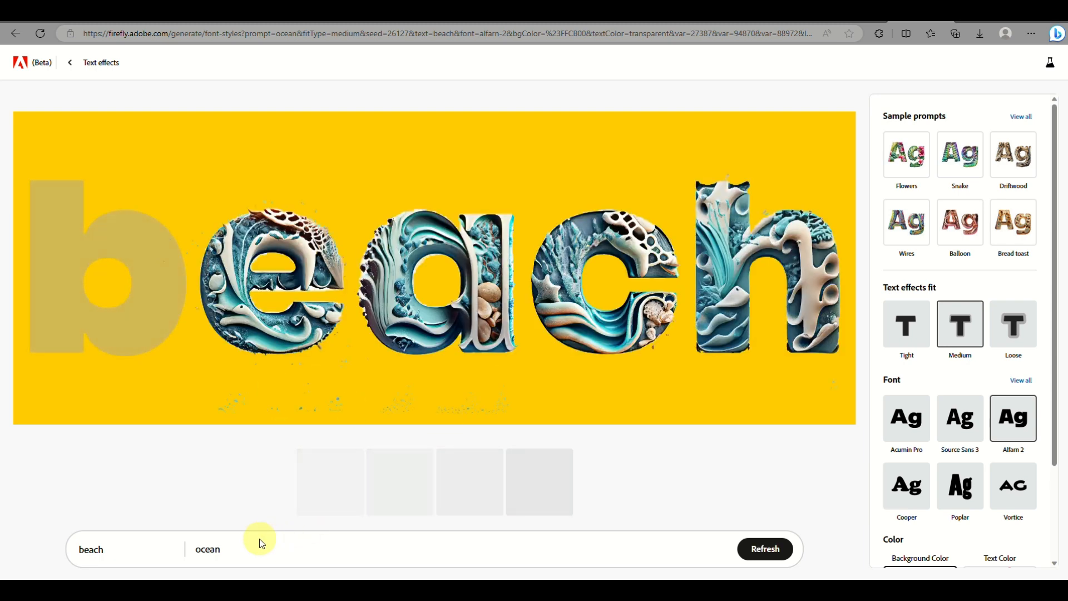
Examine the ocean-styled lettering up close and compare the second and third variations with the first.
scroll(142, 282, "up", 5)
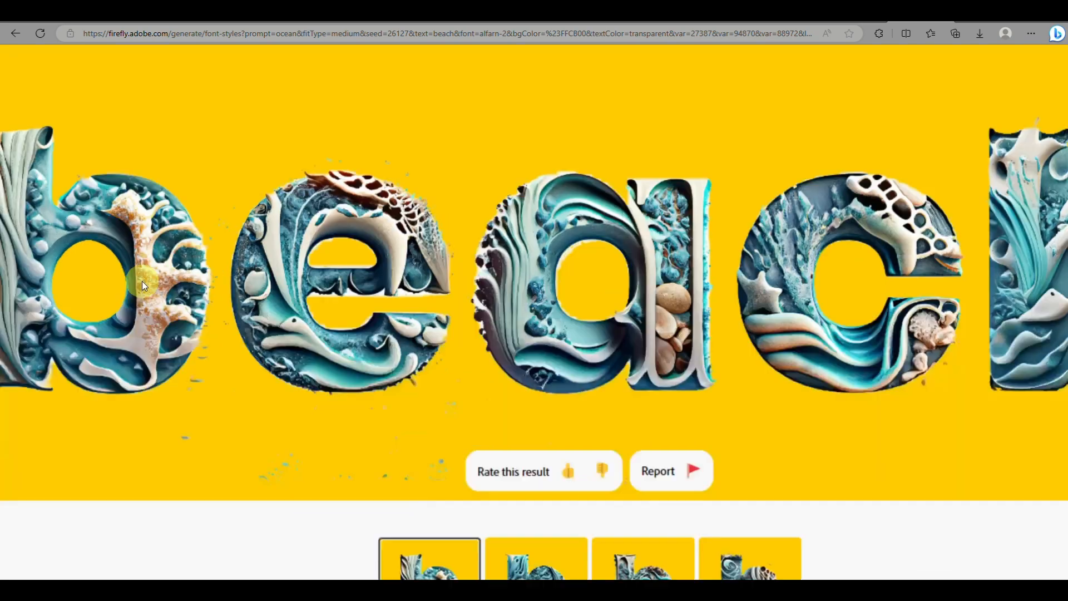
scroll(141, 281, "down", 5)
scroll(142, 282, "down", 1)
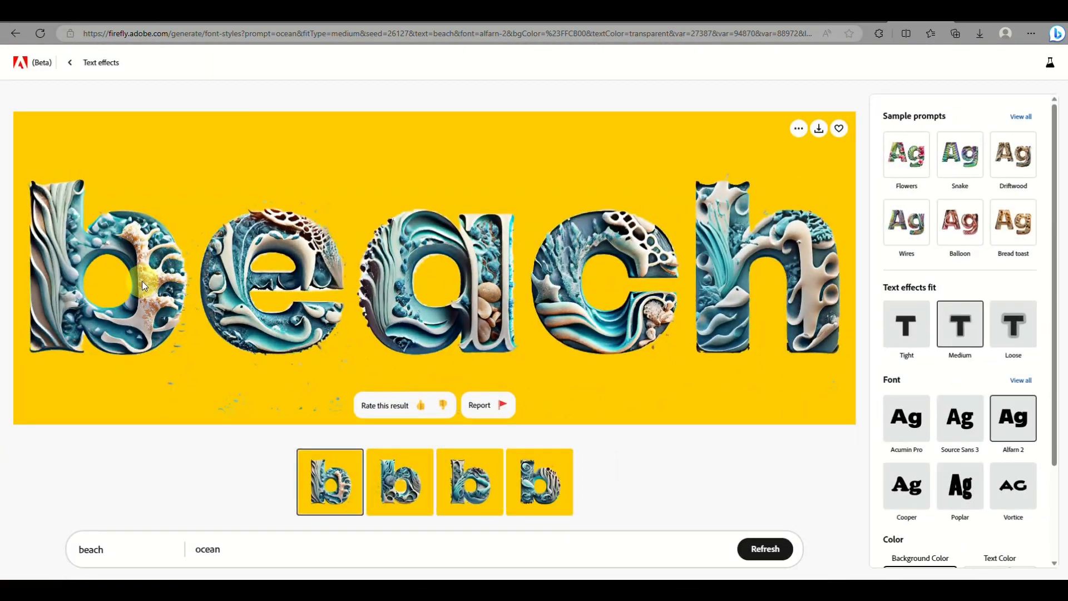
left_click(388, 495)
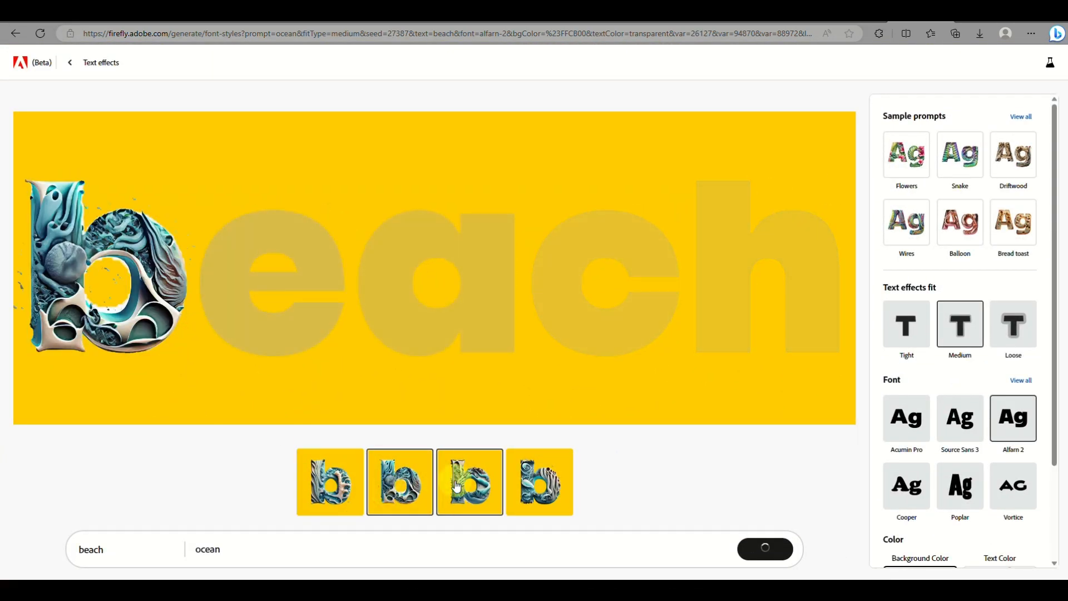
left_click(472, 488)
left_click(341, 479)
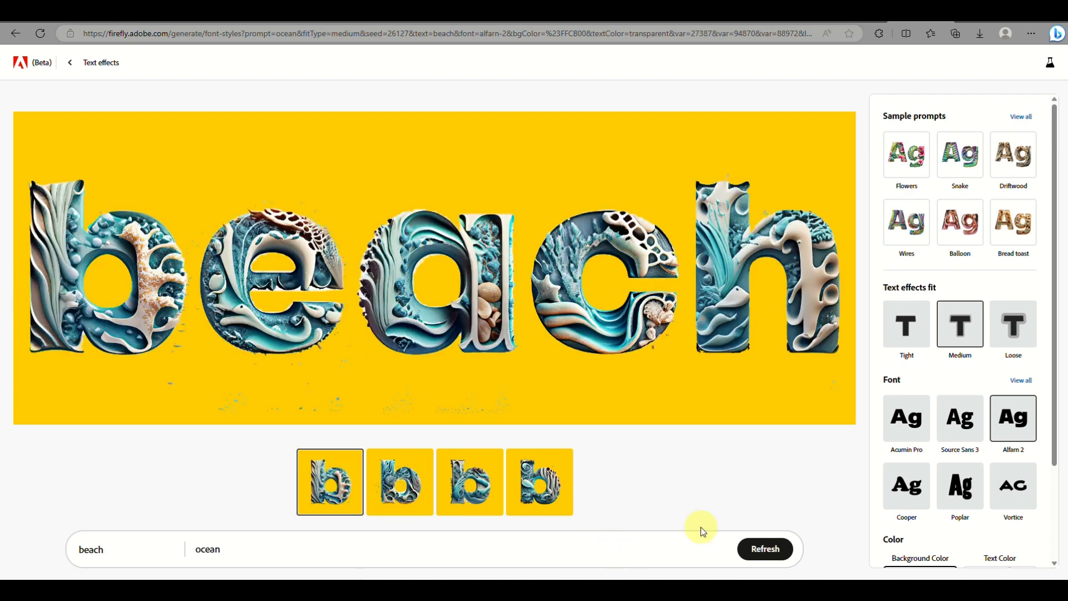
Look through the font and color options and set the text effects fit to Tight.
scroll(929, 425, "down", 2)
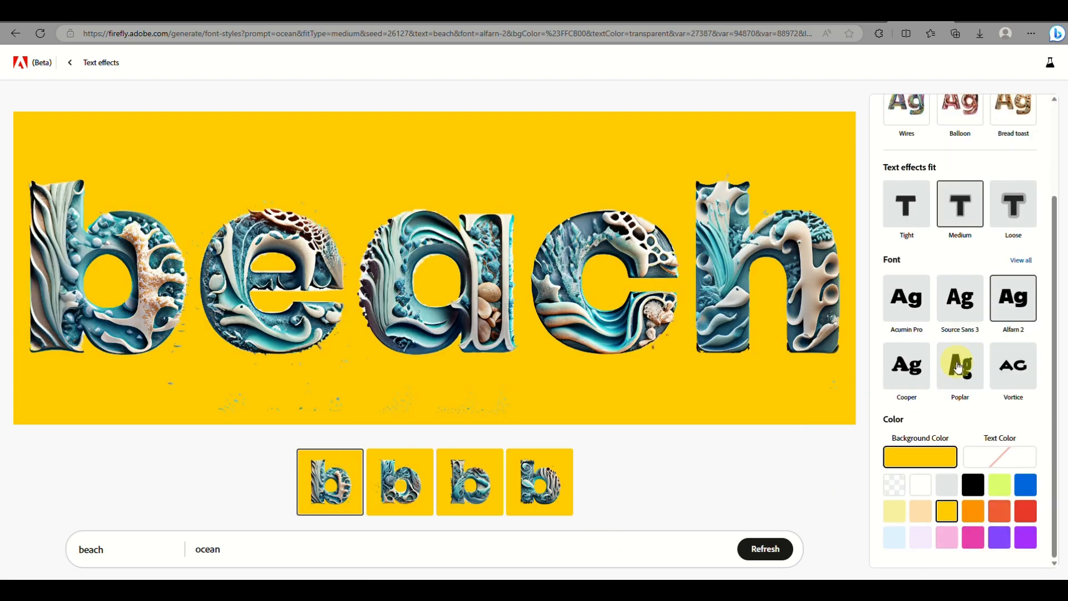
scroll(987, 352, "down", 1)
scroll(987, 352, "up", 1)
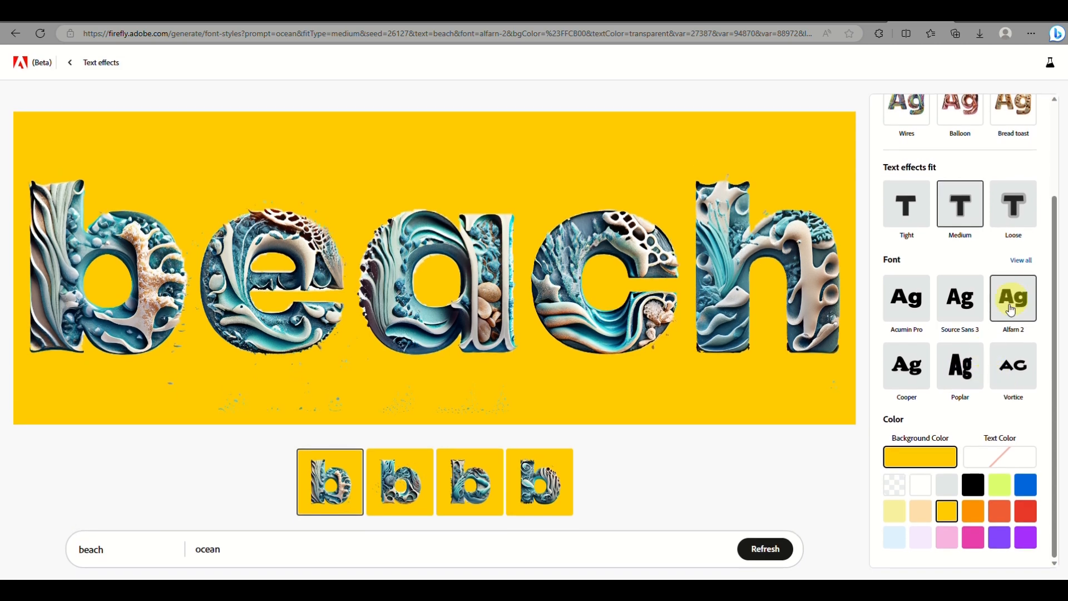
scroll(1006, 252, "up", 3)
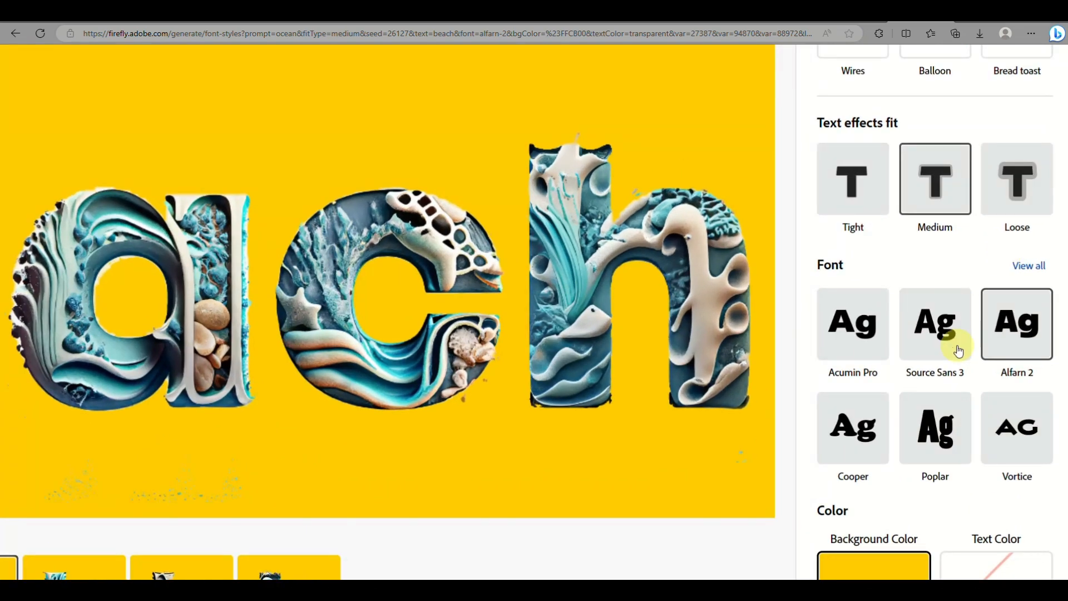
scroll(958, 347, "up", 1)
scroll(957, 350, "up", 1)
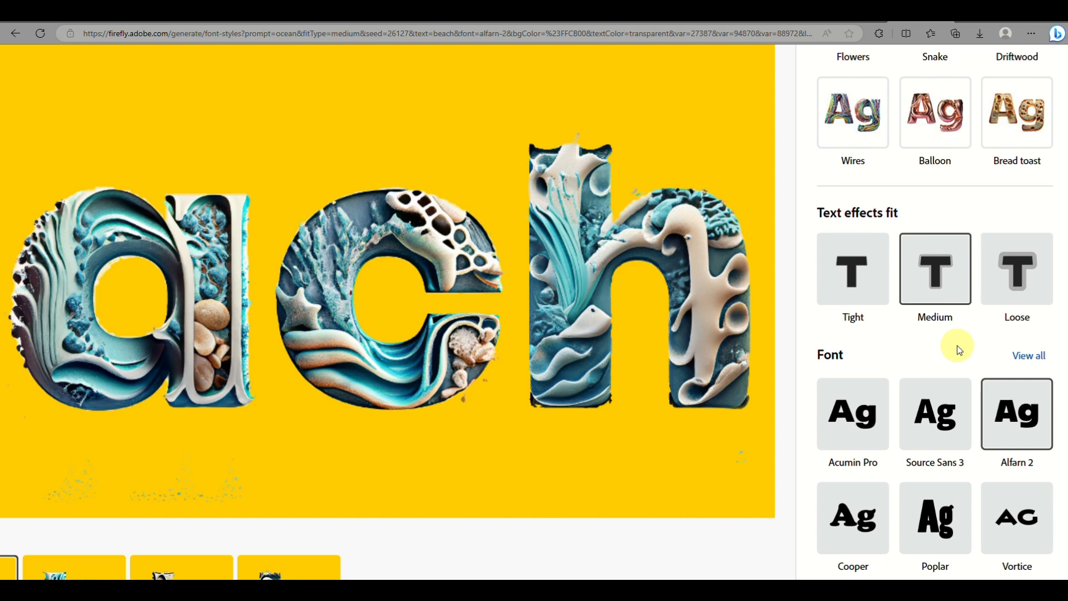
scroll(971, 344, "up", 3)
scroll(999, 348, "up", 1)
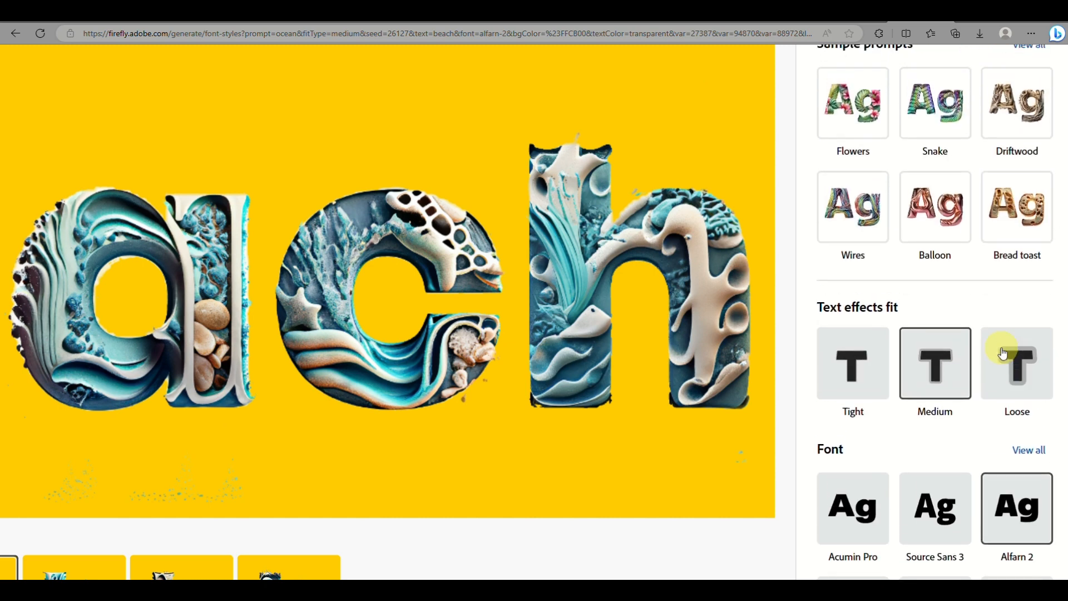
left_click(859, 359)
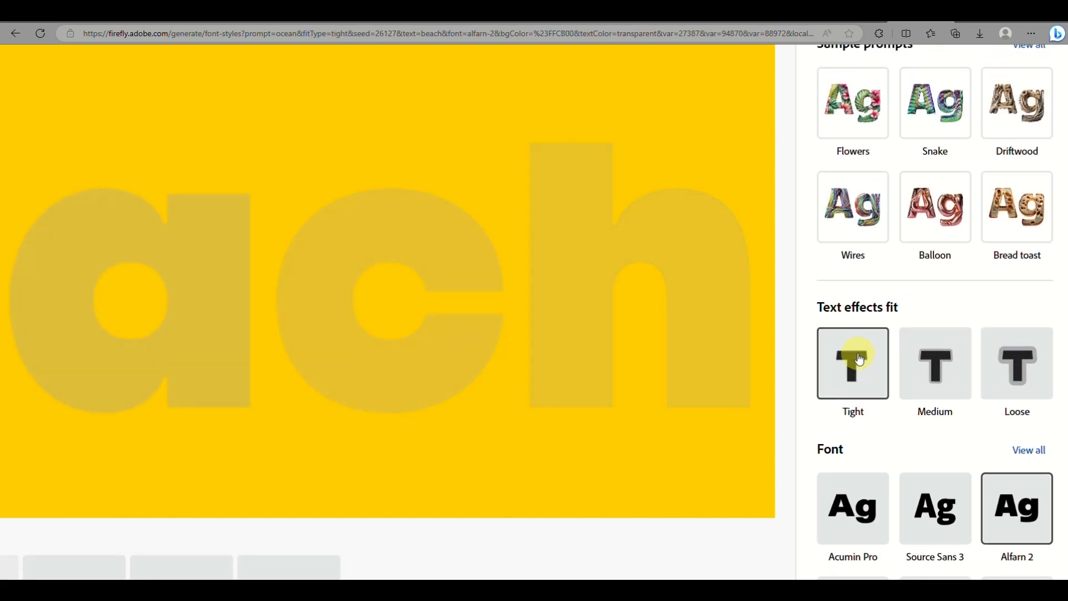
Apply the Balloon sample prompt to the beach text.
scroll(857, 353, "up", 3)
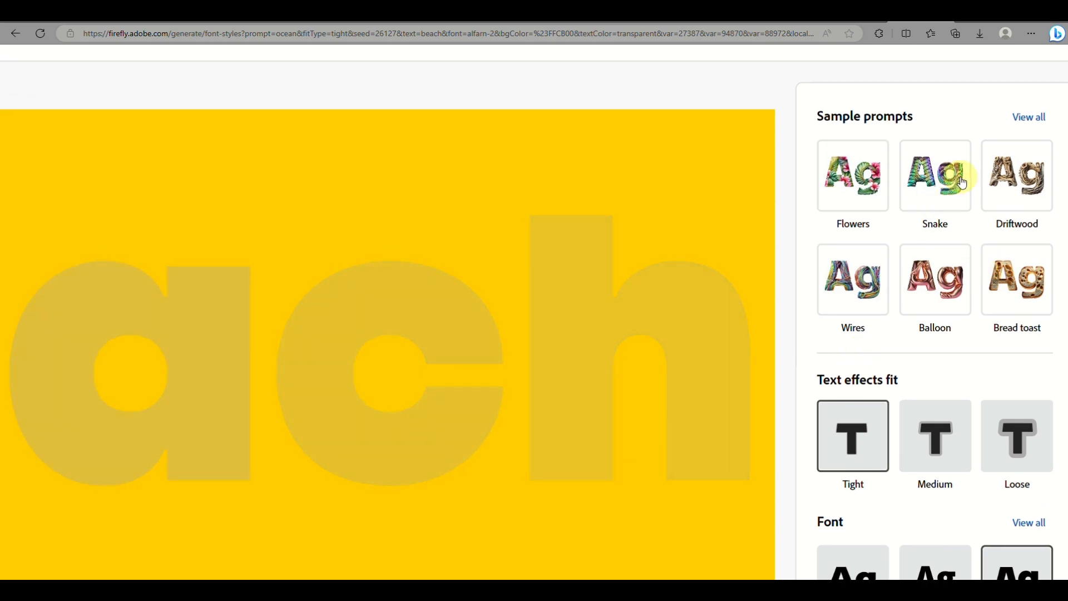
scroll(949, 284, "up", 5)
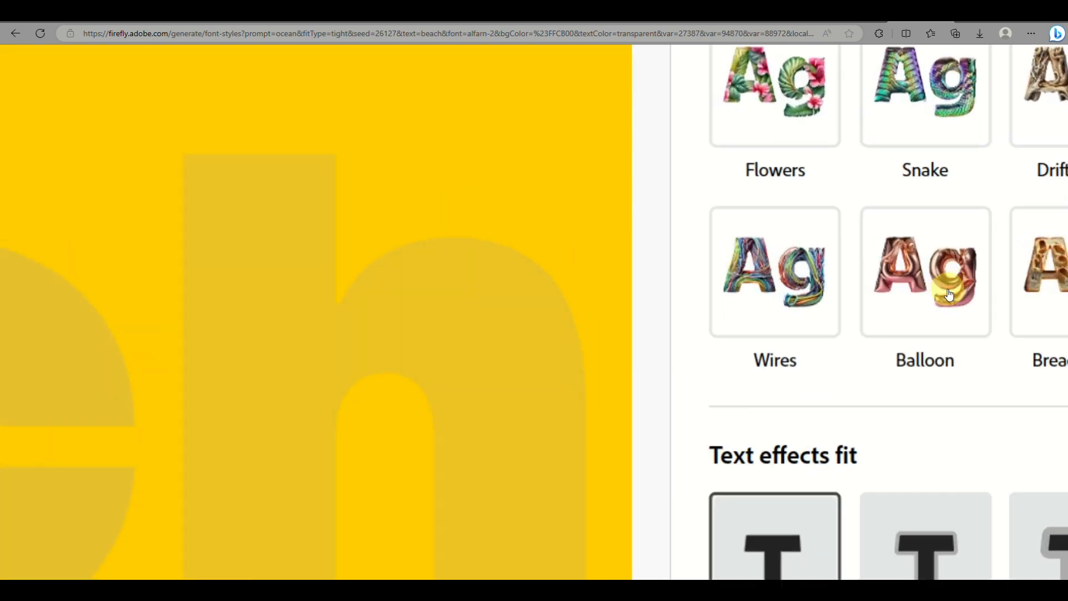
scroll(913, 284, "down", 5)
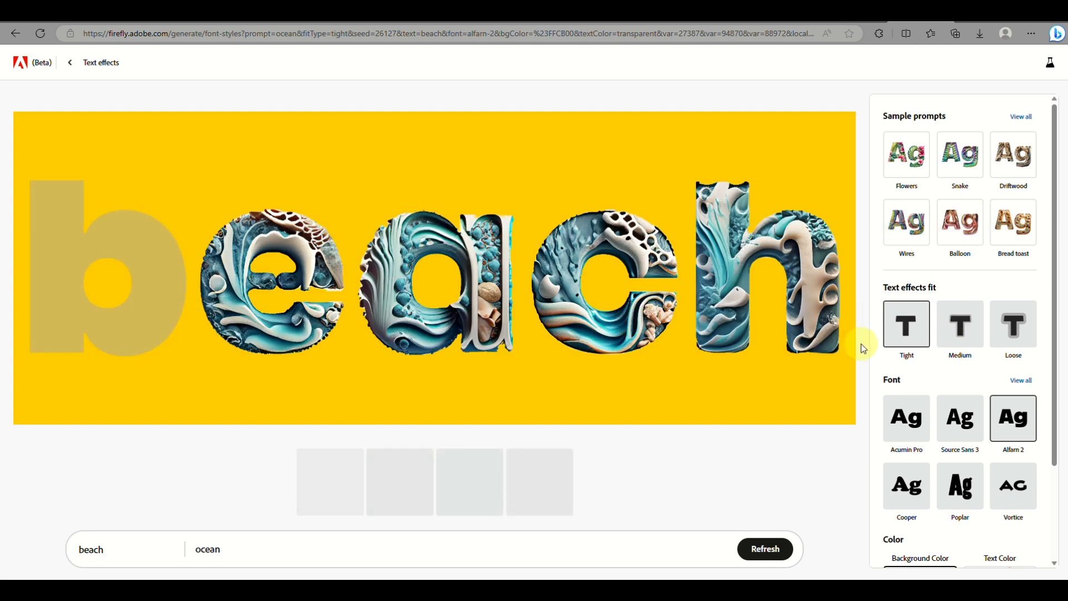
left_click(963, 236)
Set the background color behind the balloon lettering to light gray.
scroll(966, 430, "down", 3)
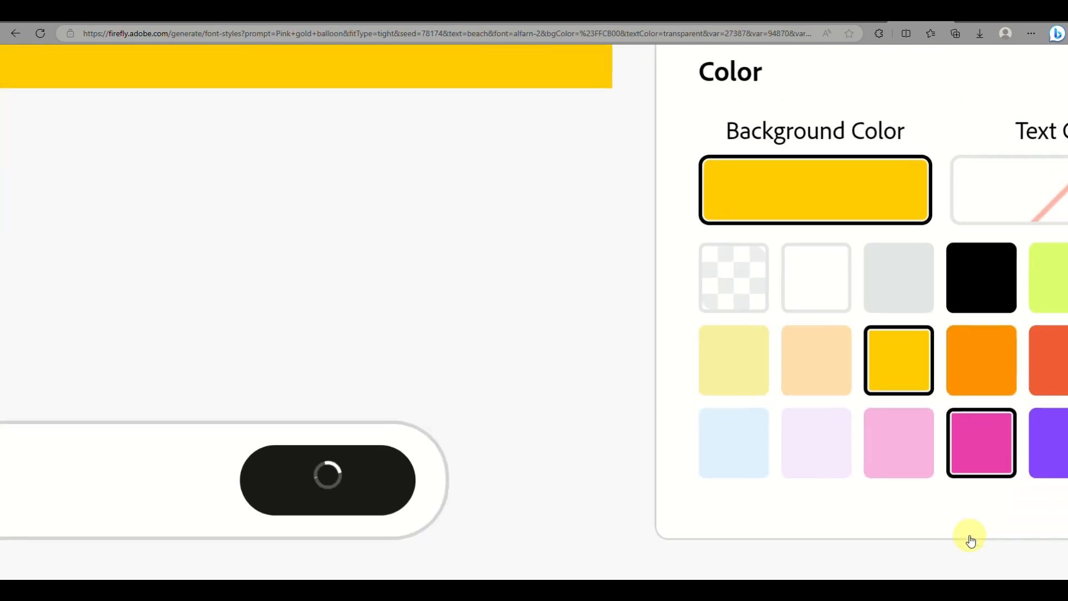
scroll(887, 375, "down", 3)
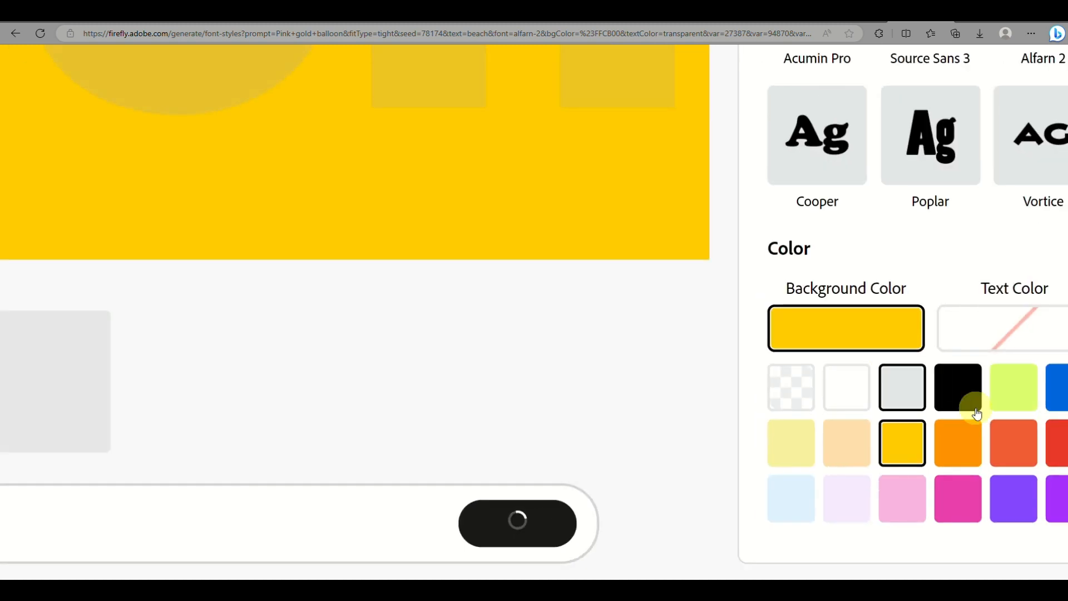
scroll(1004, 449, "down", 3)
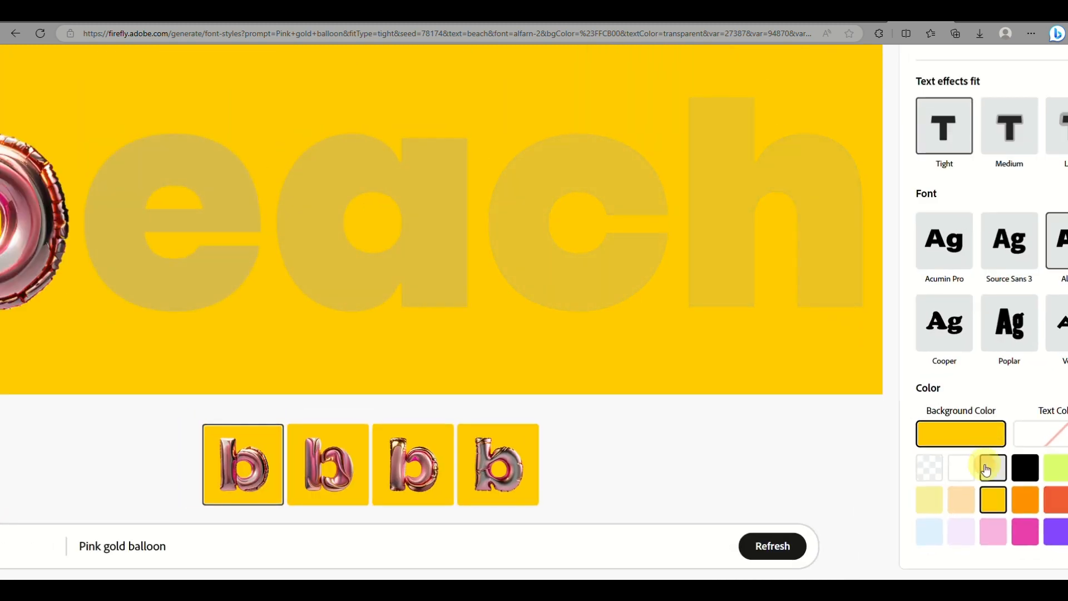
left_click(986, 469)
scroll(880, 432, "down", 3)
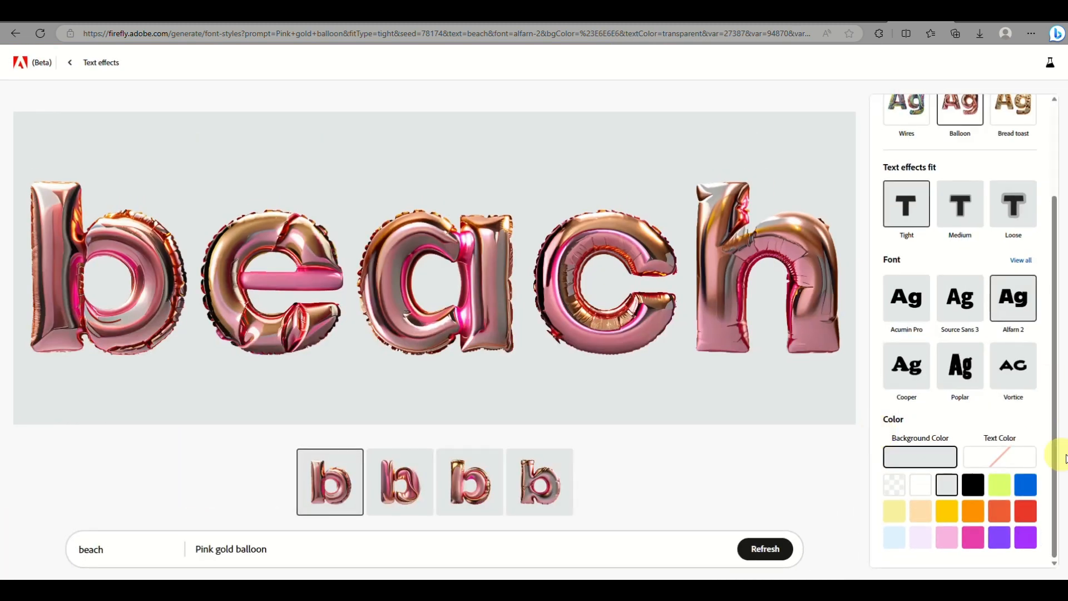
scroll(484, 277, "up", 3)
scroll(484, 277, "down", 3)
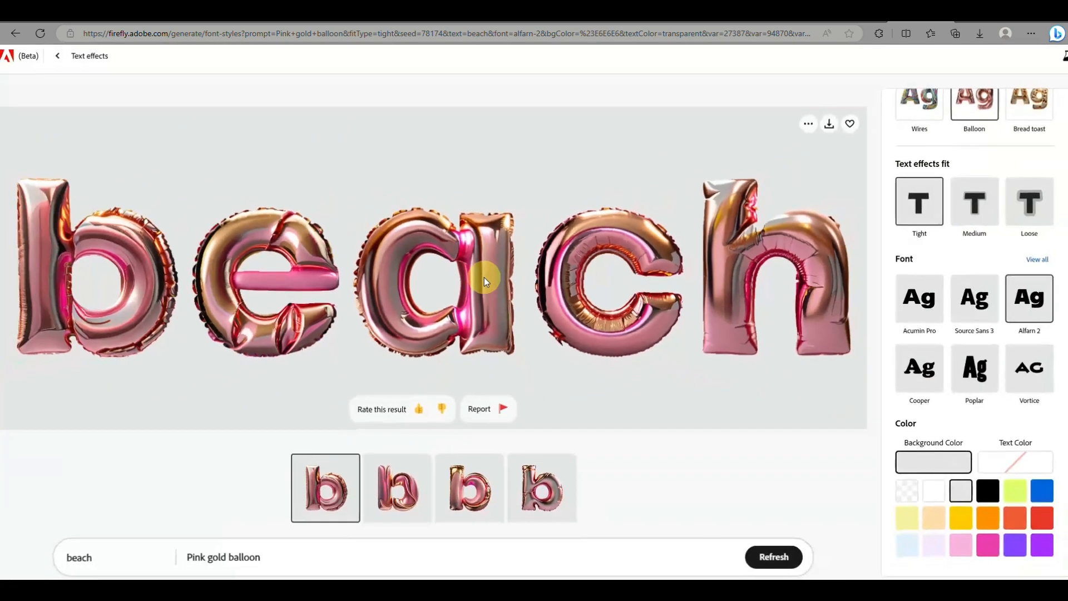
Change the prompt to "blue gold balloon", generate the effect, and show the second variation.
double_click(214, 544)
type("blue")
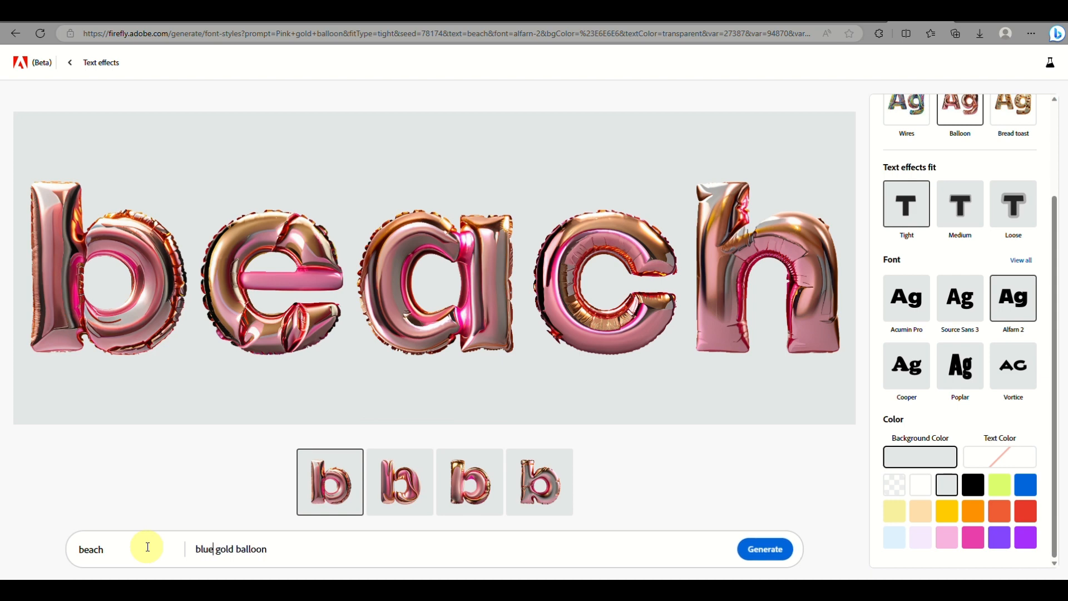
key("Return")
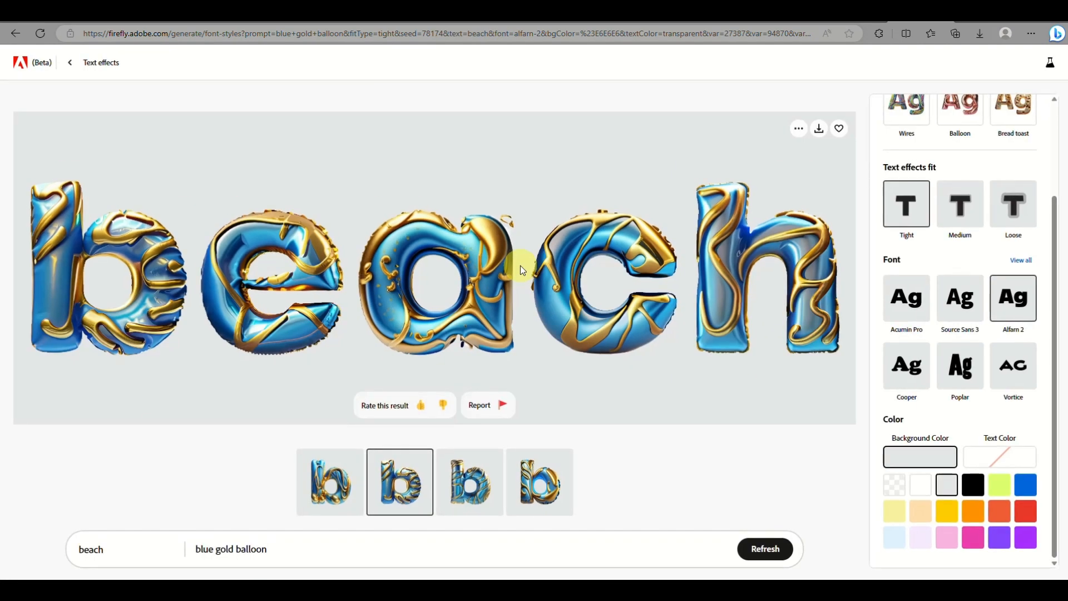
Set the text color of the blue gold balloon lettering to black and inspect the result.
scroll(927, 279, "down", 2)
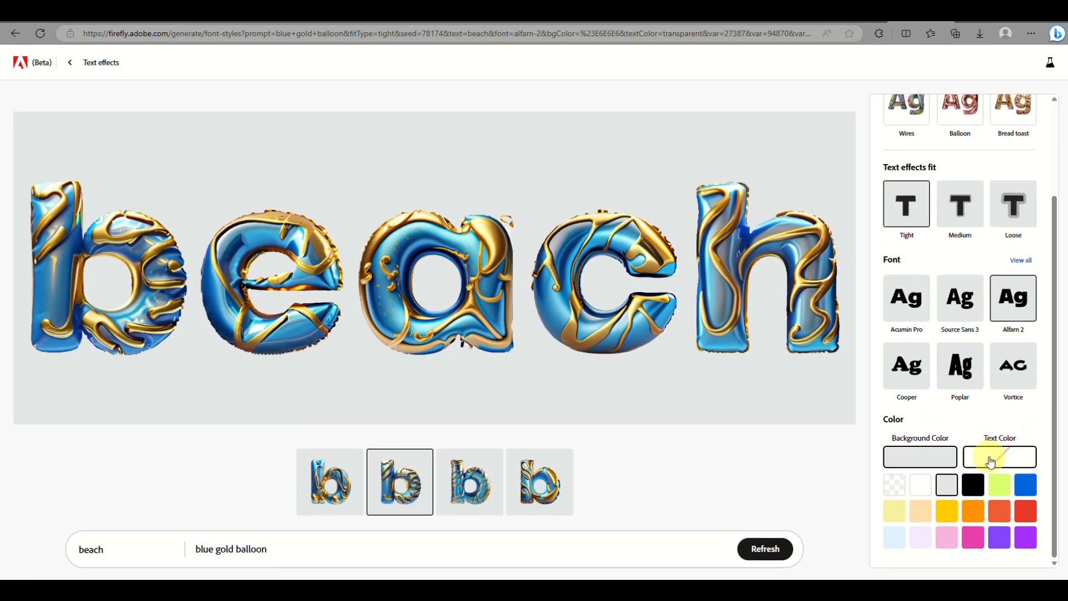
left_click(991, 461)
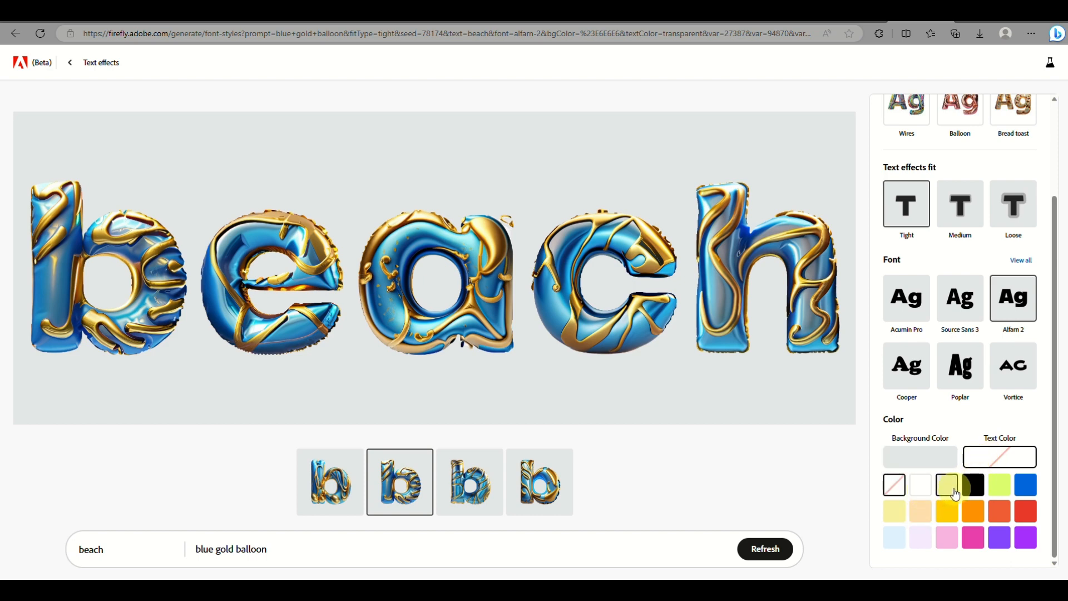
left_click(965, 500)
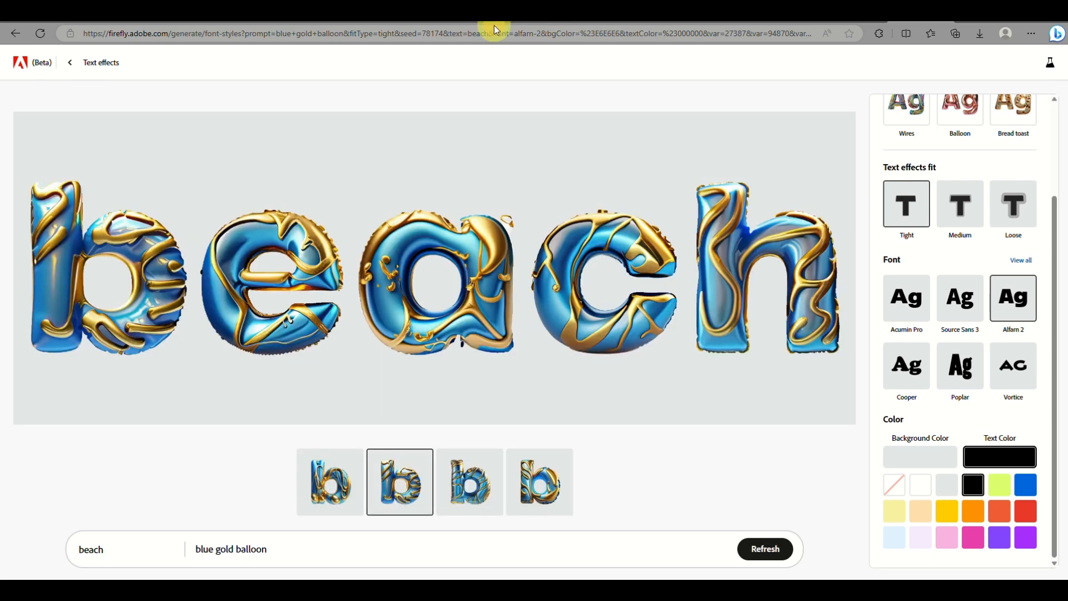
scroll(675, 234, "up", 5)
scroll(675, 233, "down", 1)
scroll(676, 234, "down", 5)
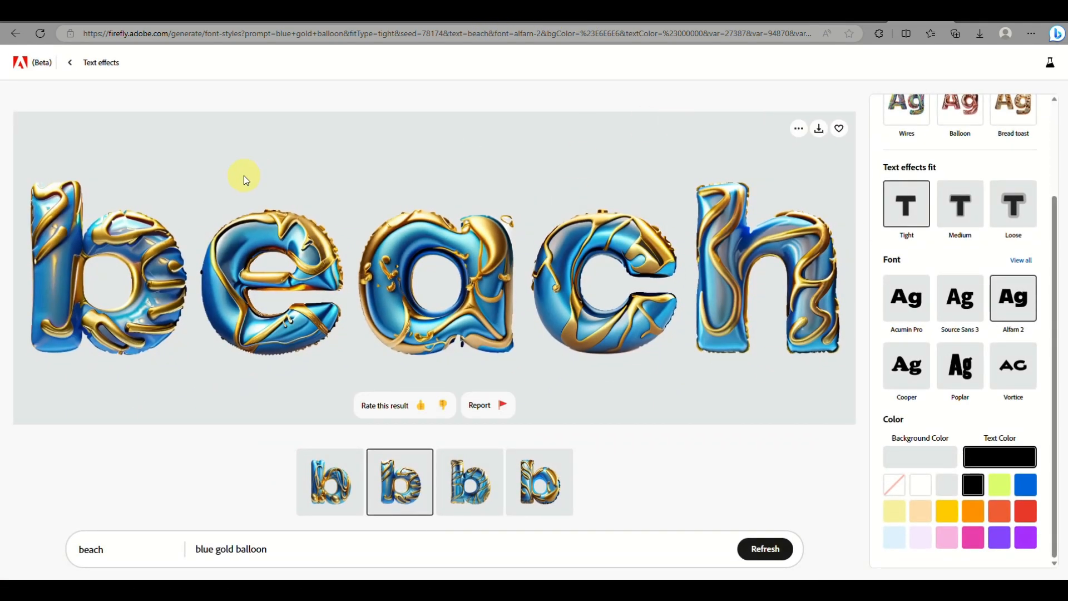
Leave Text effects for the Firefly home page and locate the Generative recolor tool.
left_click(68, 64)
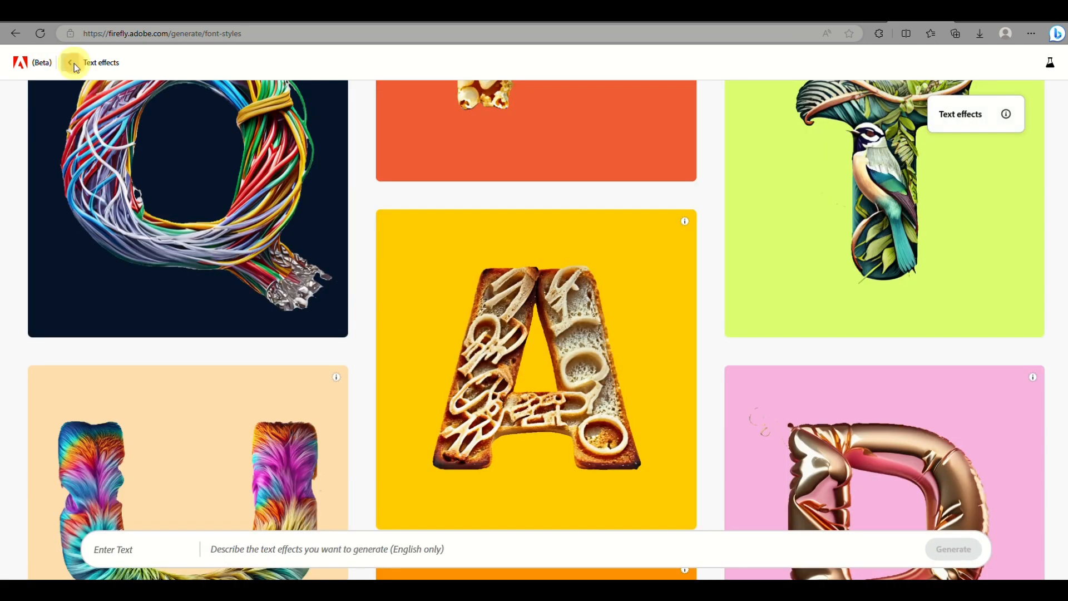
left_click(74, 64)
scroll(266, 279, "down", 4)
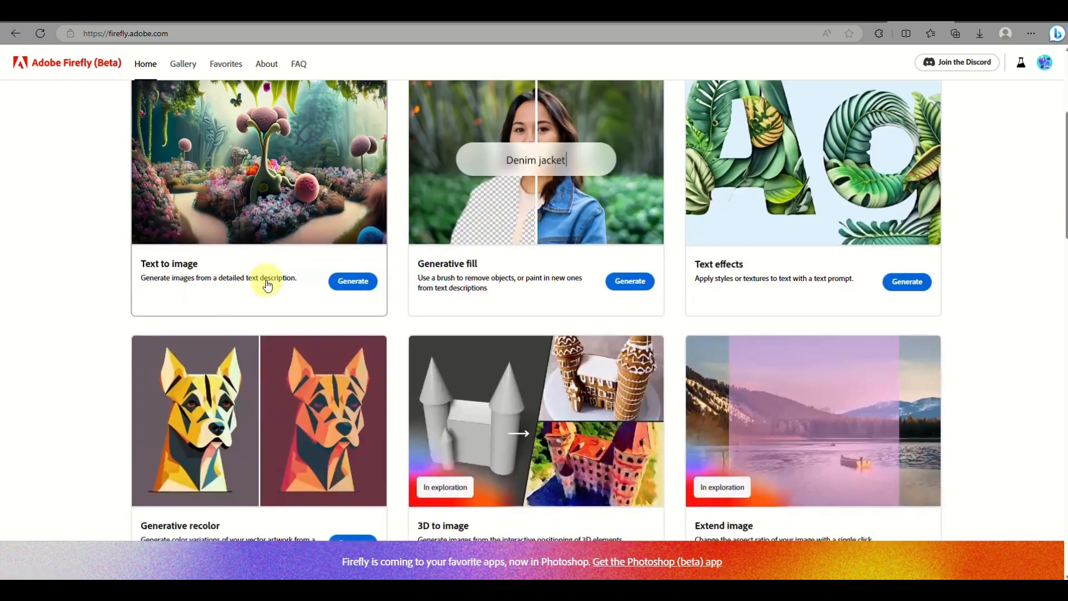
scroll(277, 512, "down", 1)
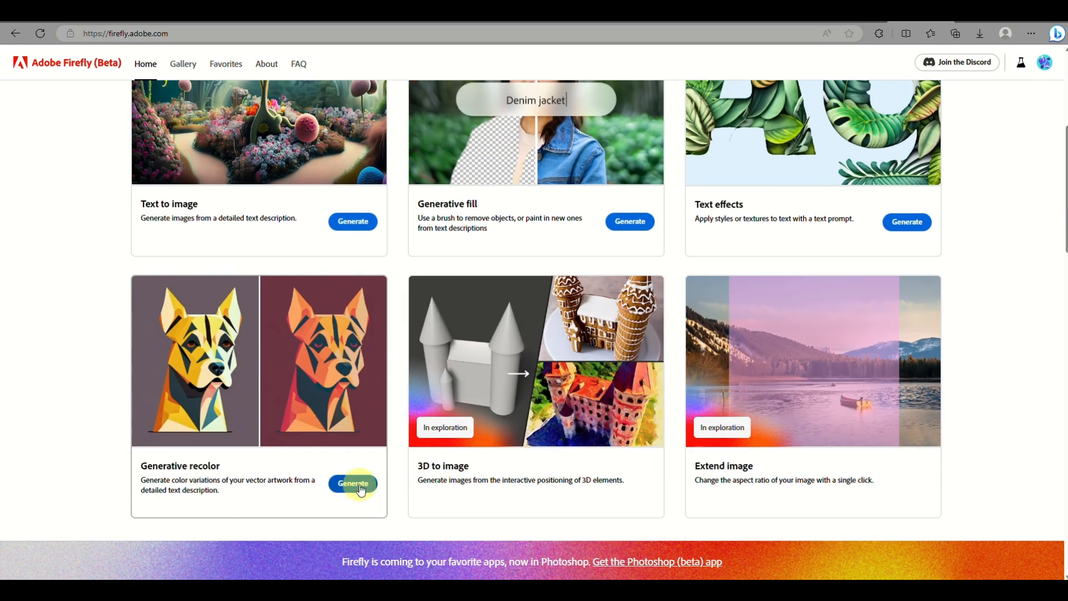
scroll(210, 457, "up", 5)
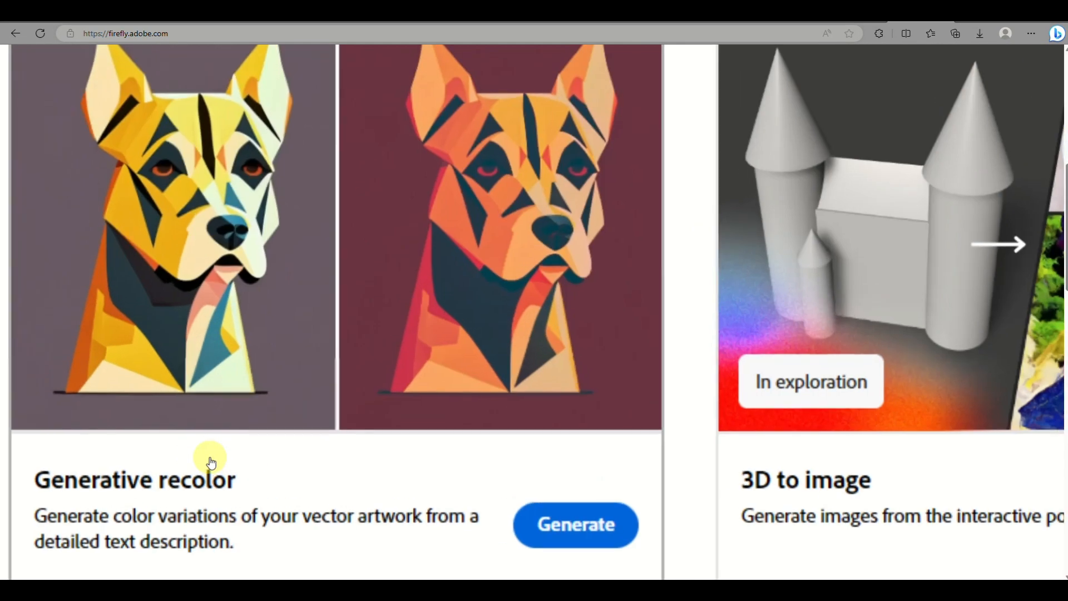
Open Generative recolor and try the sample prompt of the artwork with the crouching figures.
left_click(210, 460)
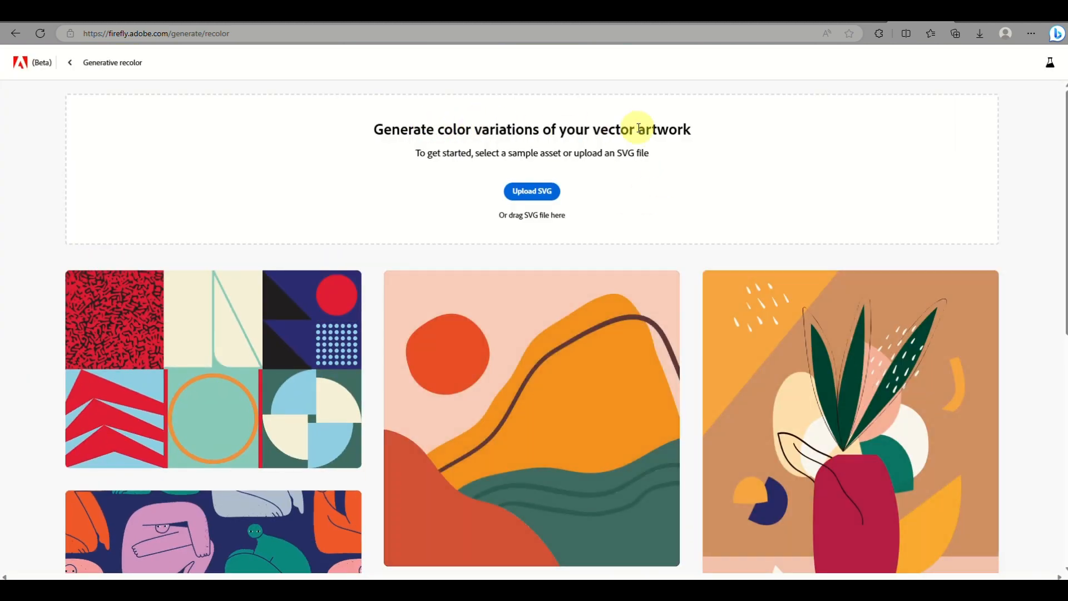
mouse_move(429, 360)
scroll(429, 359, "down", 3)
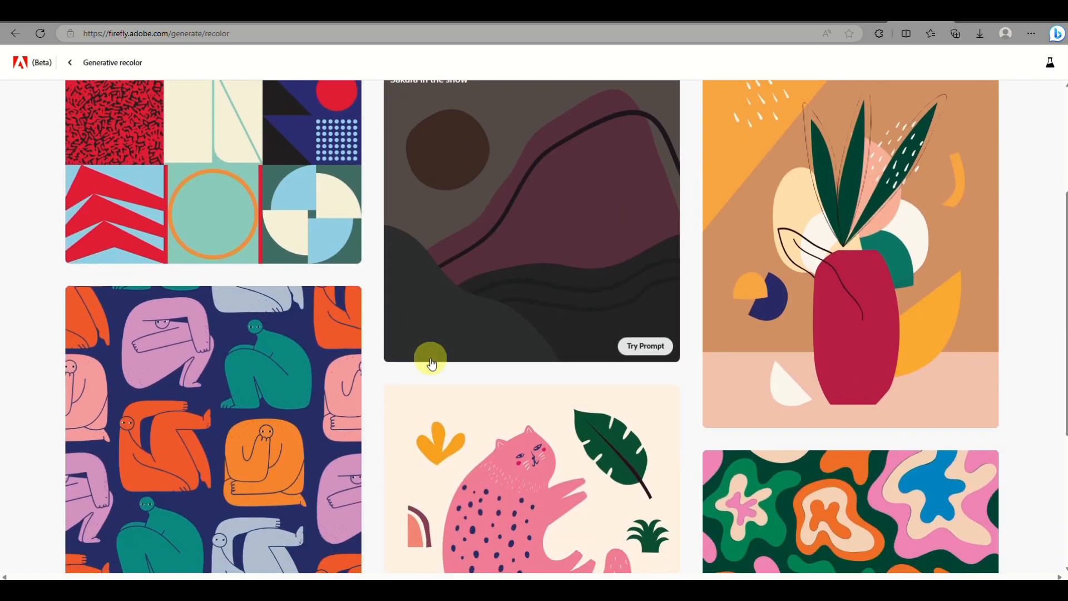
scroll(431, 364, "down", 4)
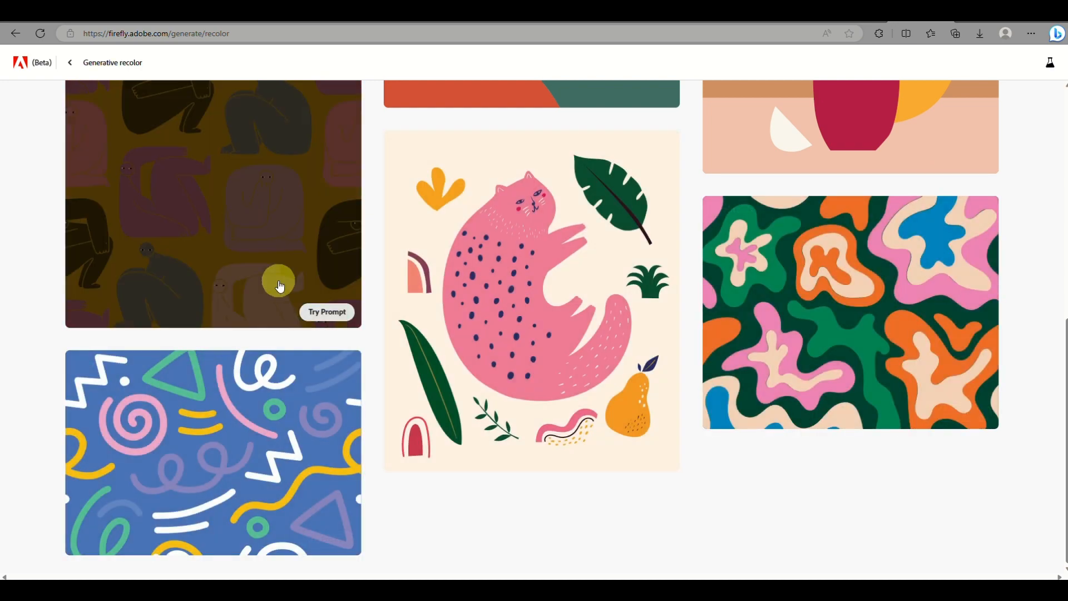
scroll(328, 312, "up", 1)
left_click(329, 314)
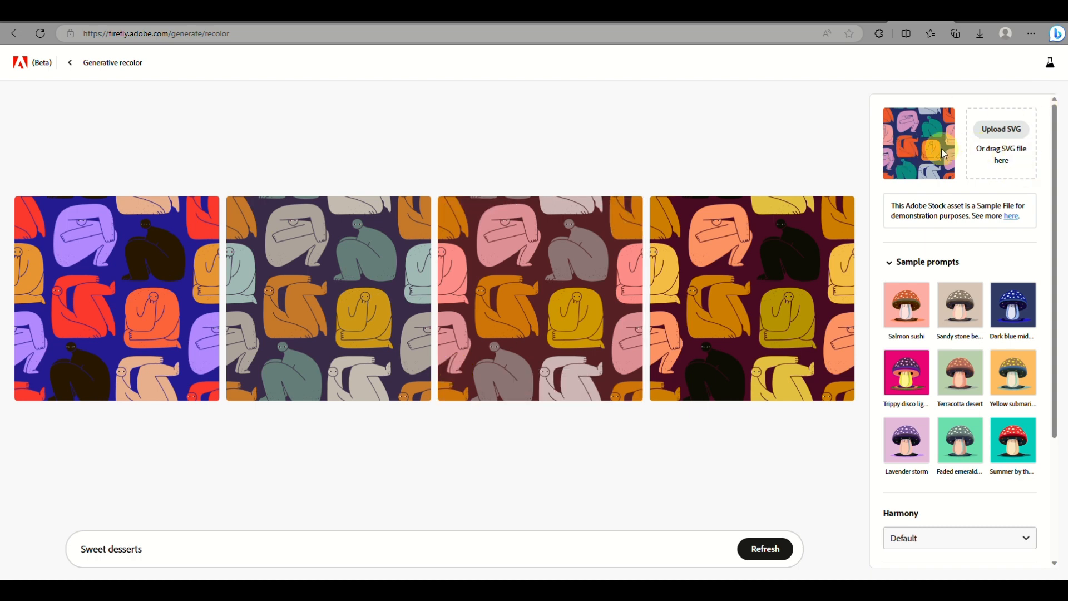
Recolor the crouching figures artwork with the sample prompts Salmon sushi, Dark blue midnight and Lavender storm.
left_click(906, 330)
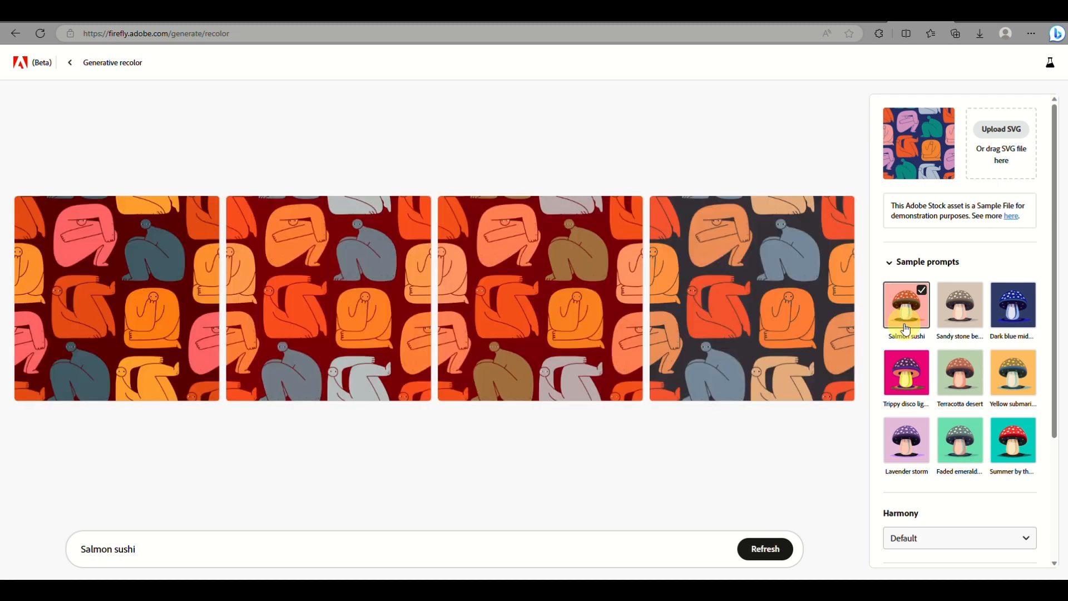
left_click(1021, 329)
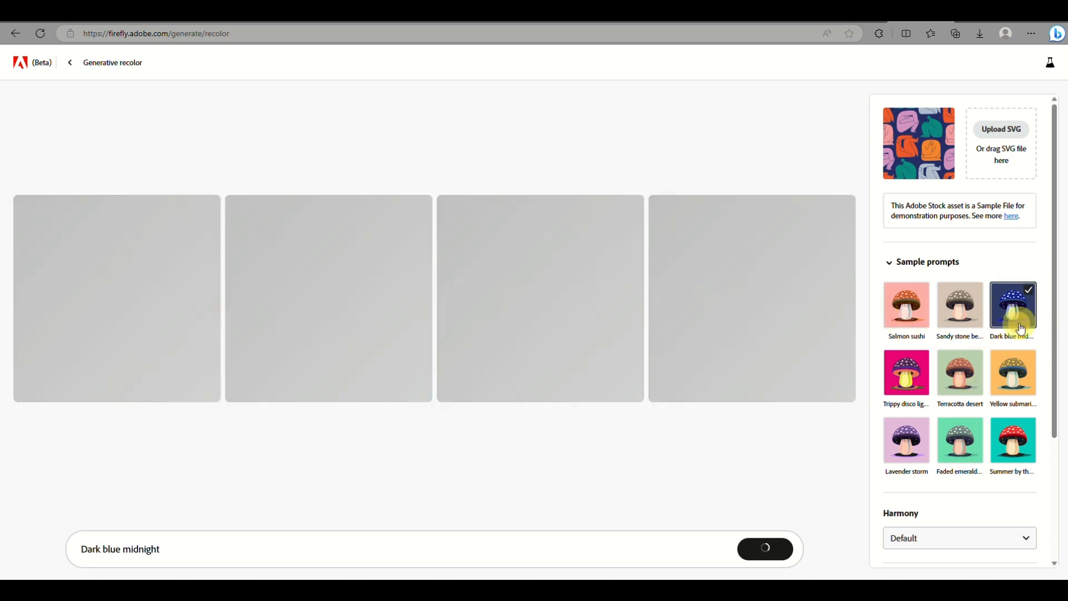
scroll(982, 424, "down", 2)
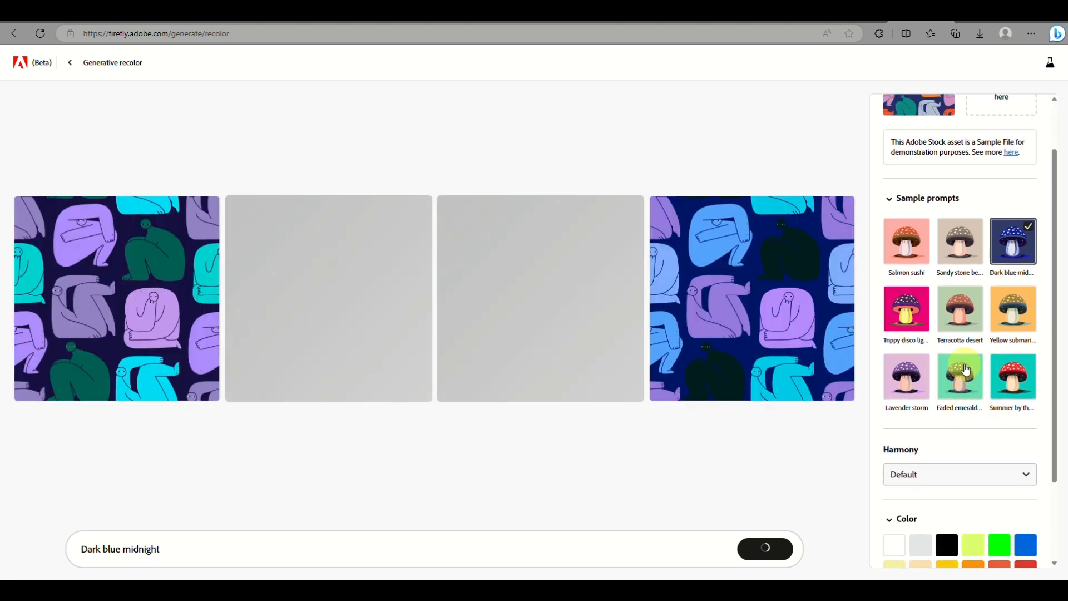
left_click(918, 383)
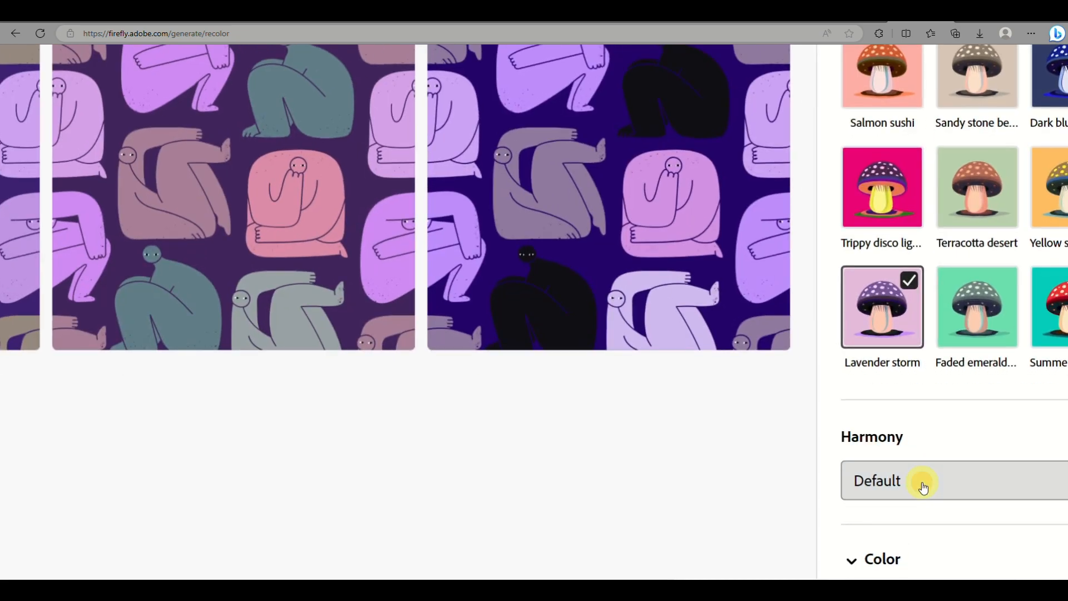
Set the recolor harmony to Triad, and after viewing the variations change it to Complementary.
left_click(923, 487)
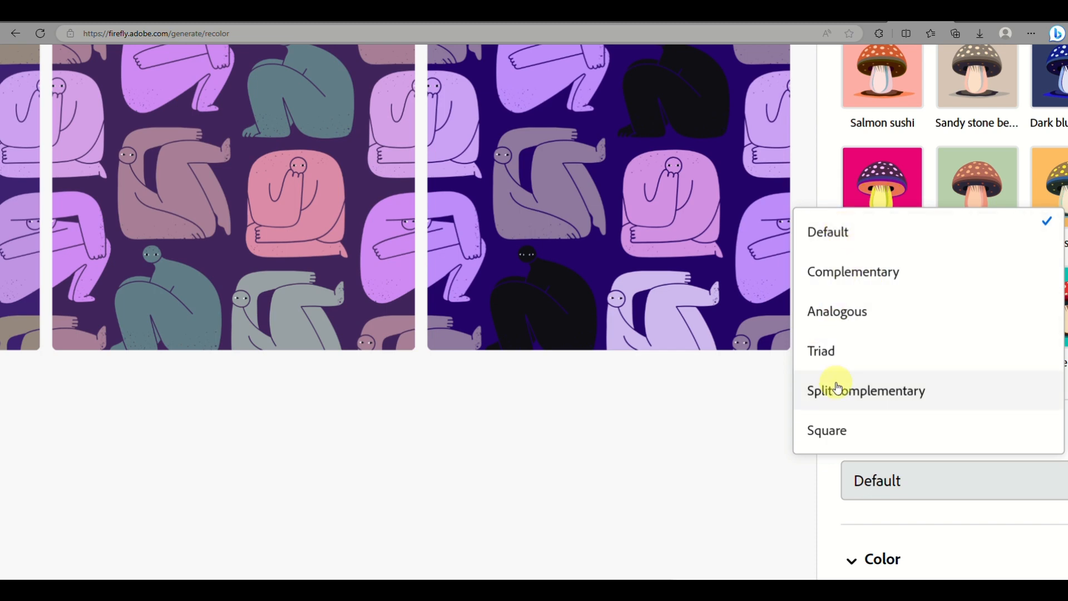
left_click(824, 347)
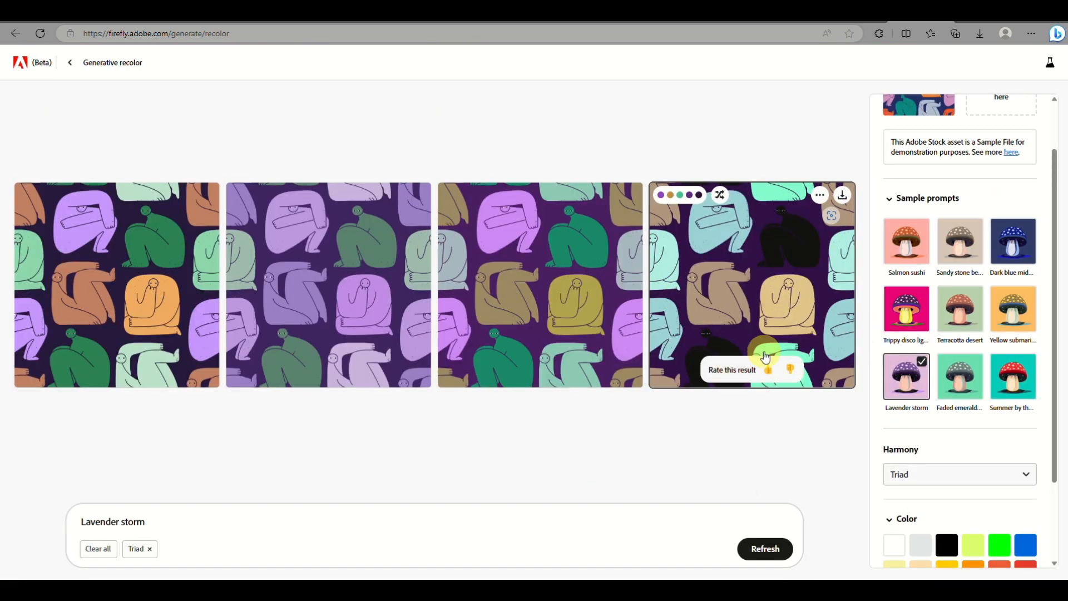
left_click(939, 470)
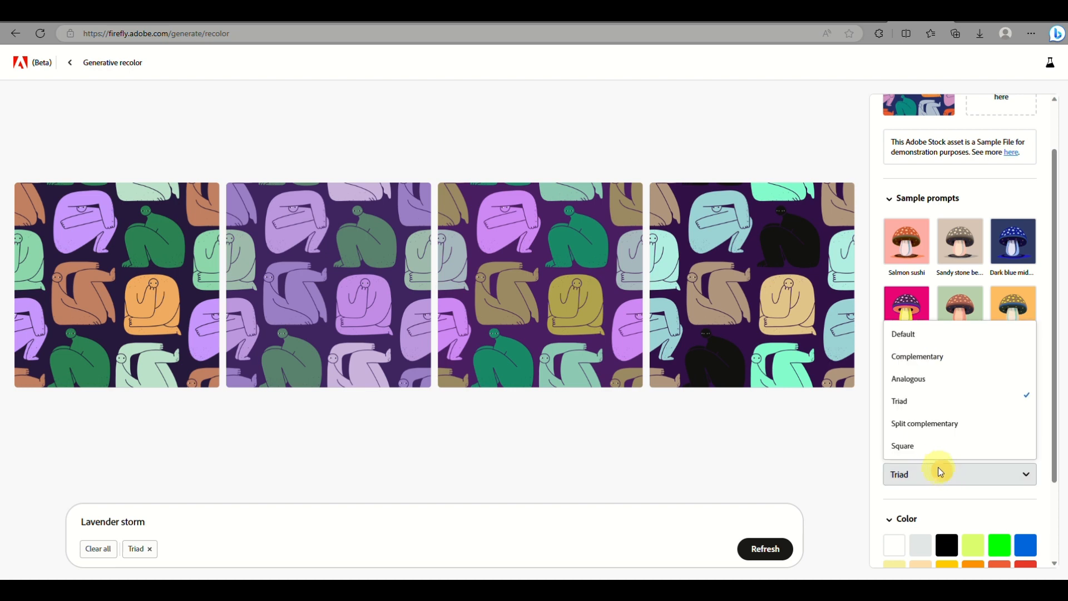
left_click(933, 359)
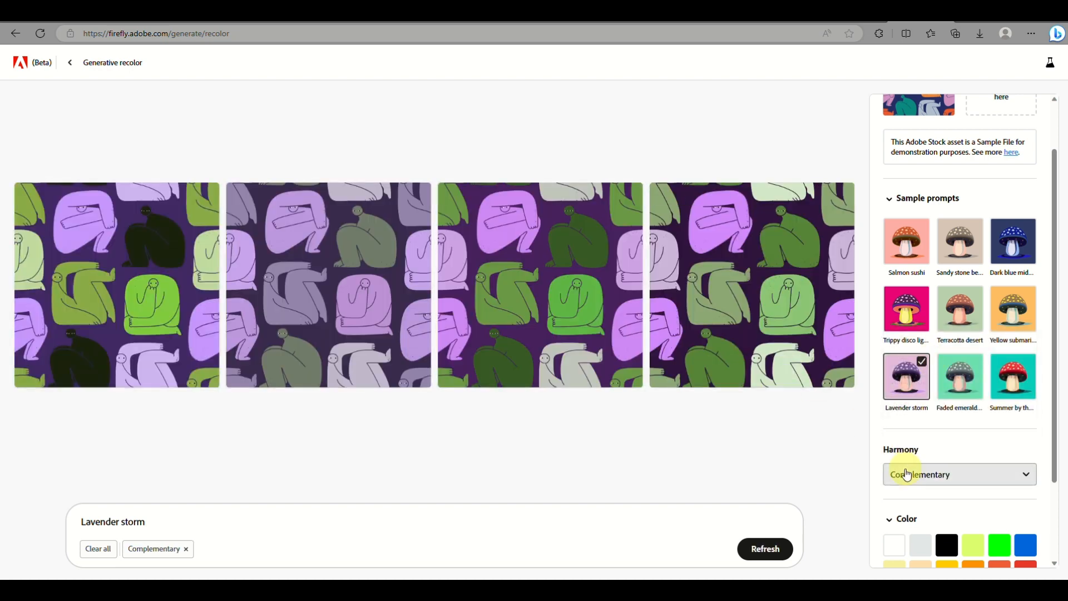
Recolor the figures artwork with the Summer by the sea sample prompt and add the Azure color.
left_click(1005, 401)
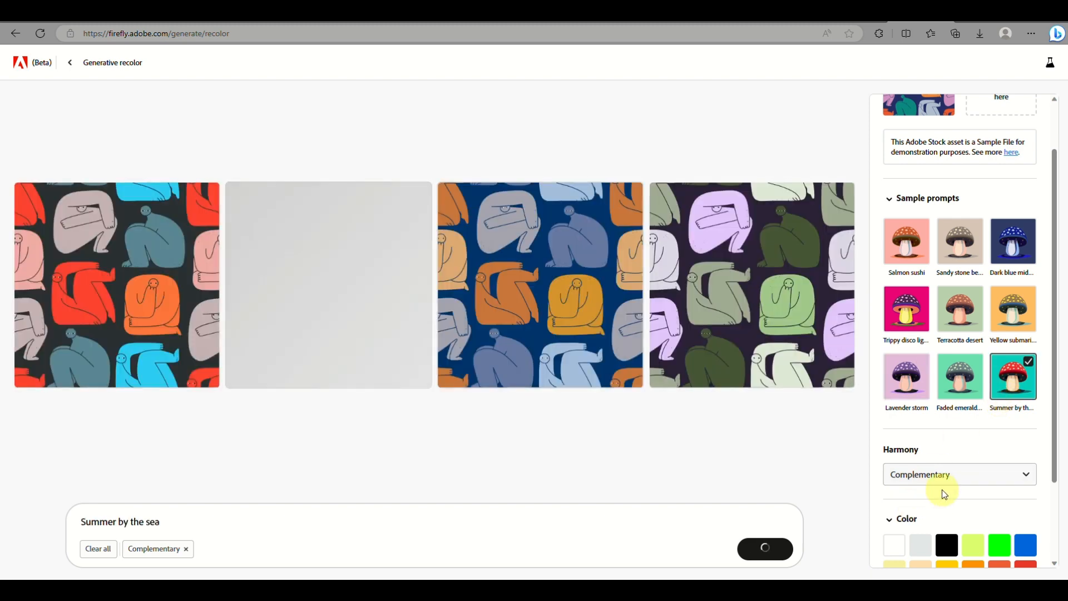
scroll(943, 493, "down", 2)
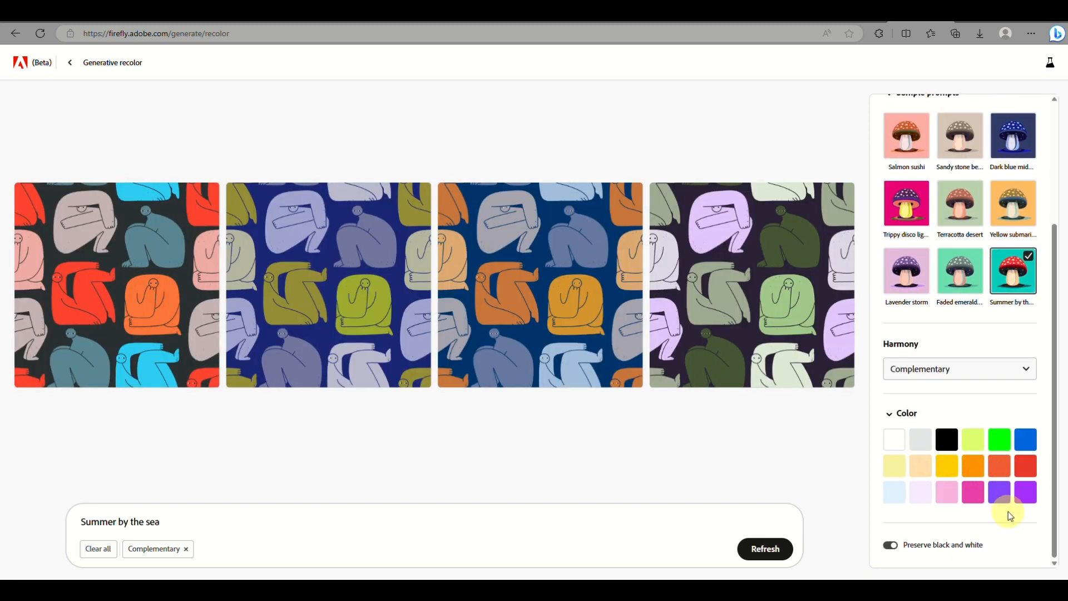
left_click(1027, 444)
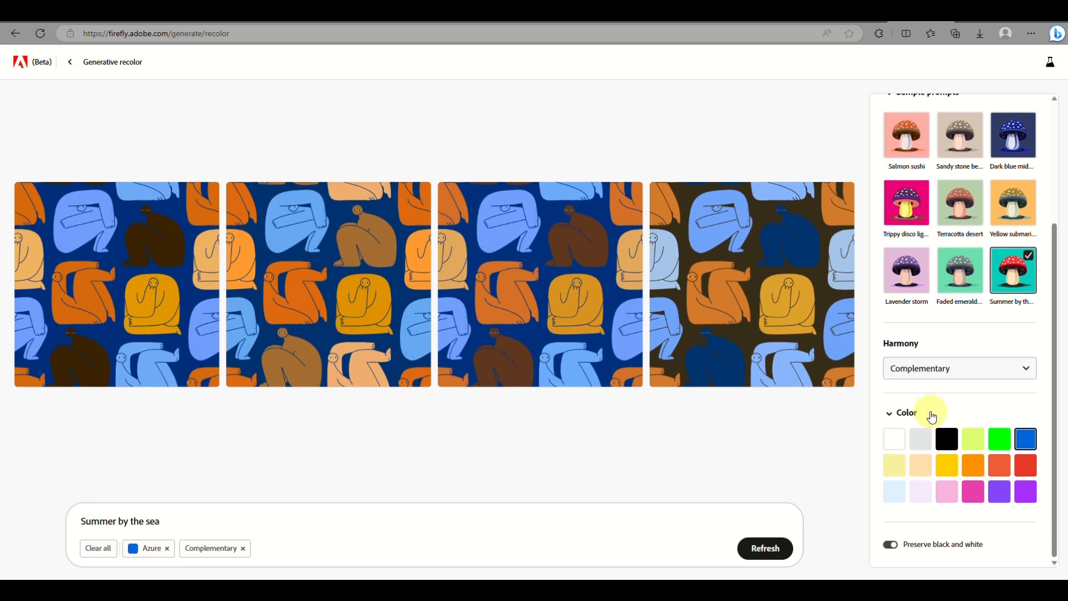
Leave Generative recolor for the Firefly home page and examine the 3D to image and Extend image tools in exploration.
scroll(933, 417, "up", 3)
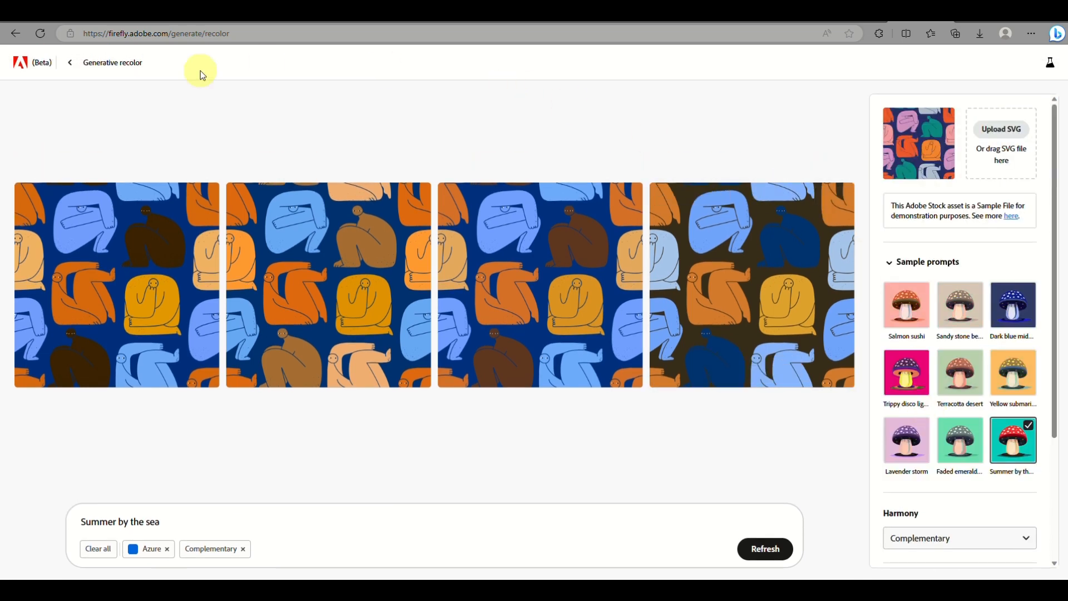
left_click(70, 63)
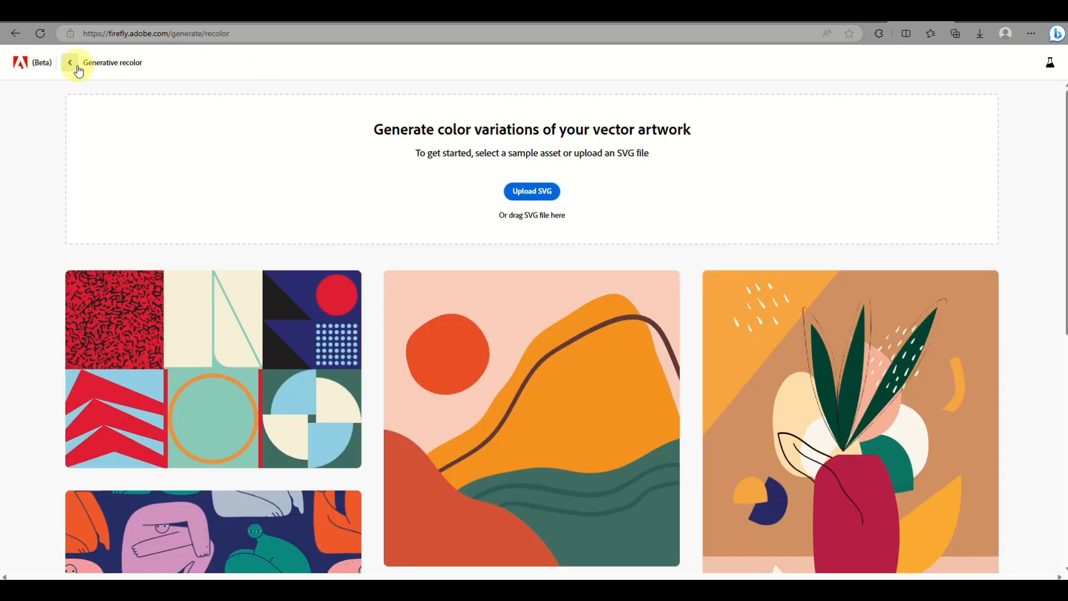
scroll(325, 258, "down", 4)
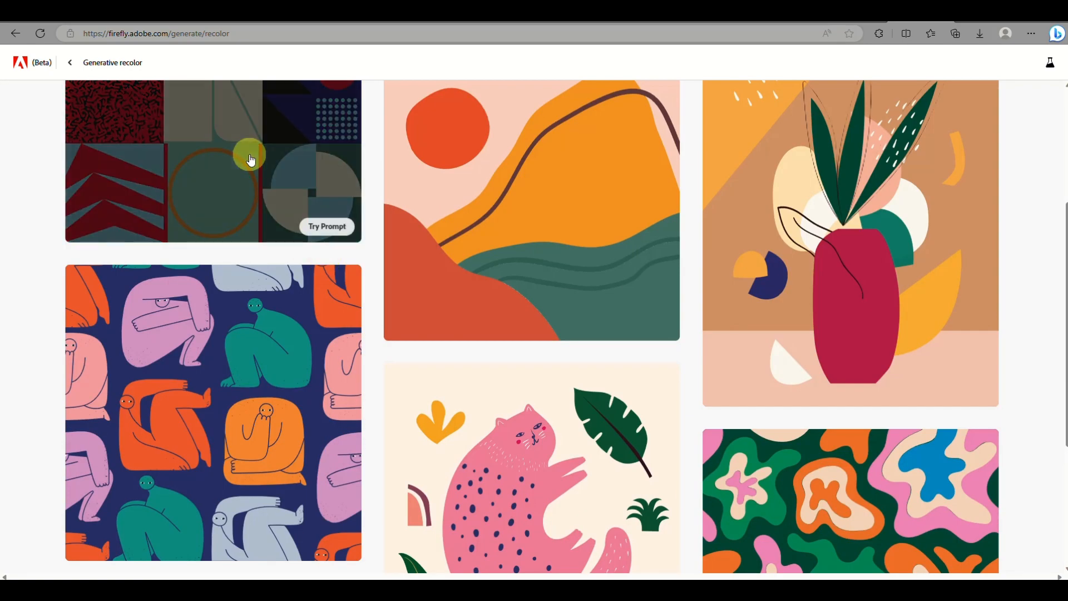
scroll(250, 158, "down", 4)
scroll(250, 159, "down", 2)
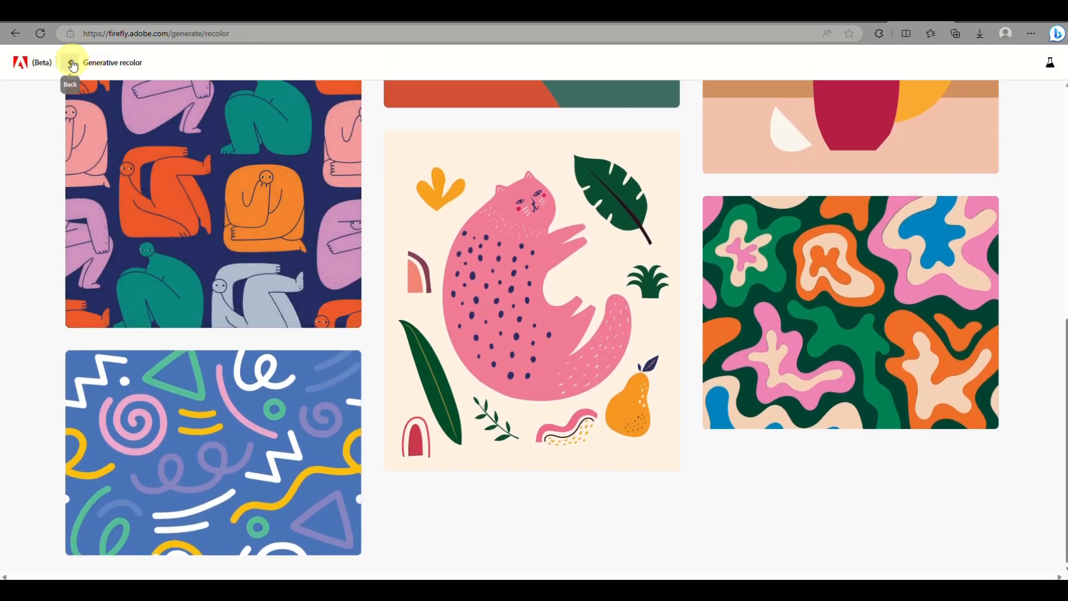
left_click(73, 66)
scroll(433, 232, "down", 7)
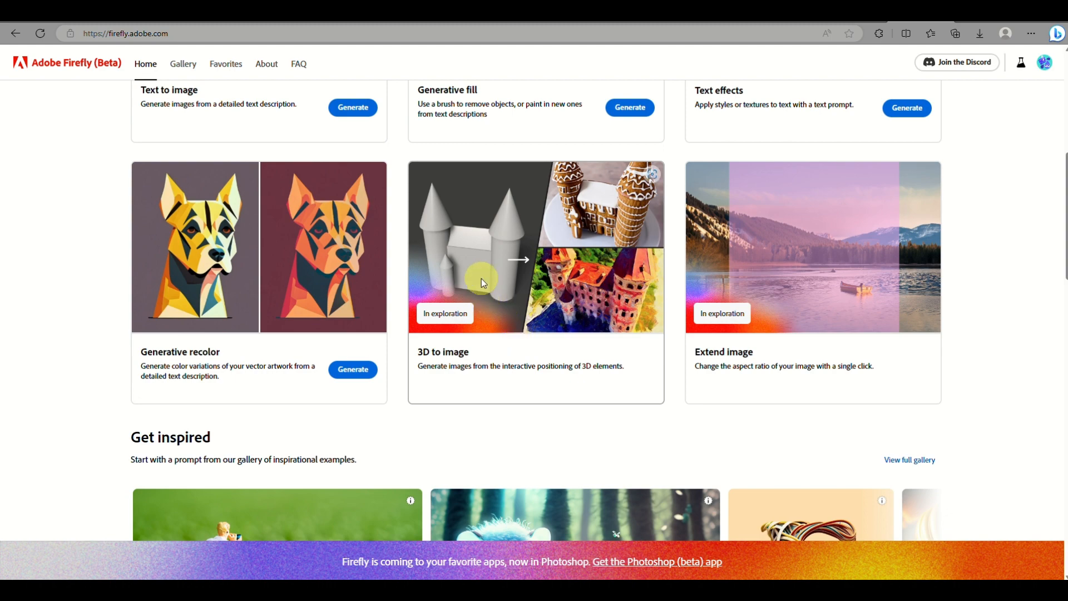
scroll(608, 353, "up", 3)
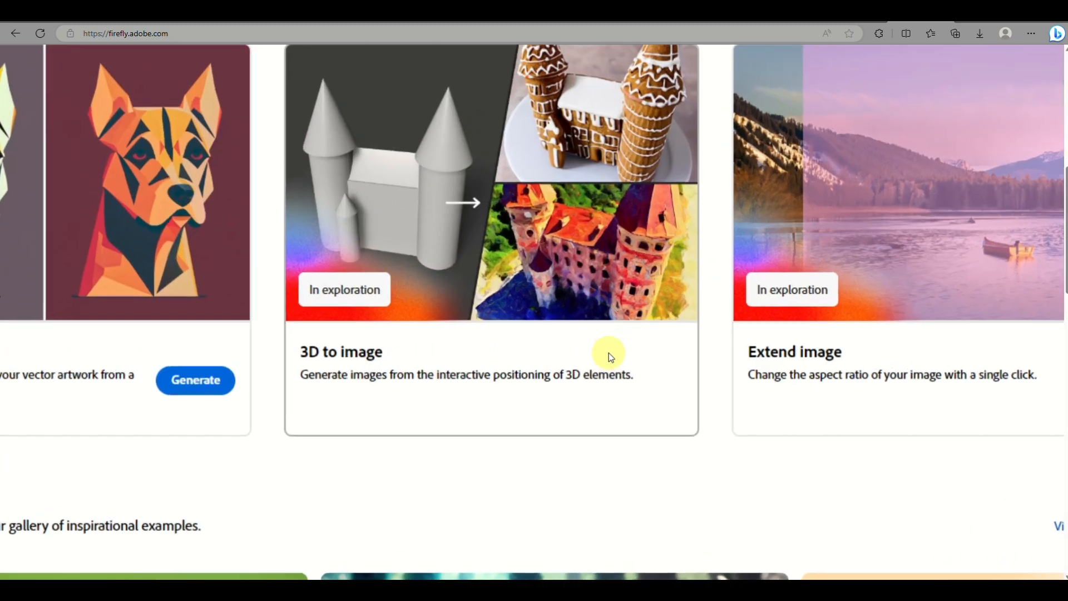
scroll(609, 352, "up", 1)
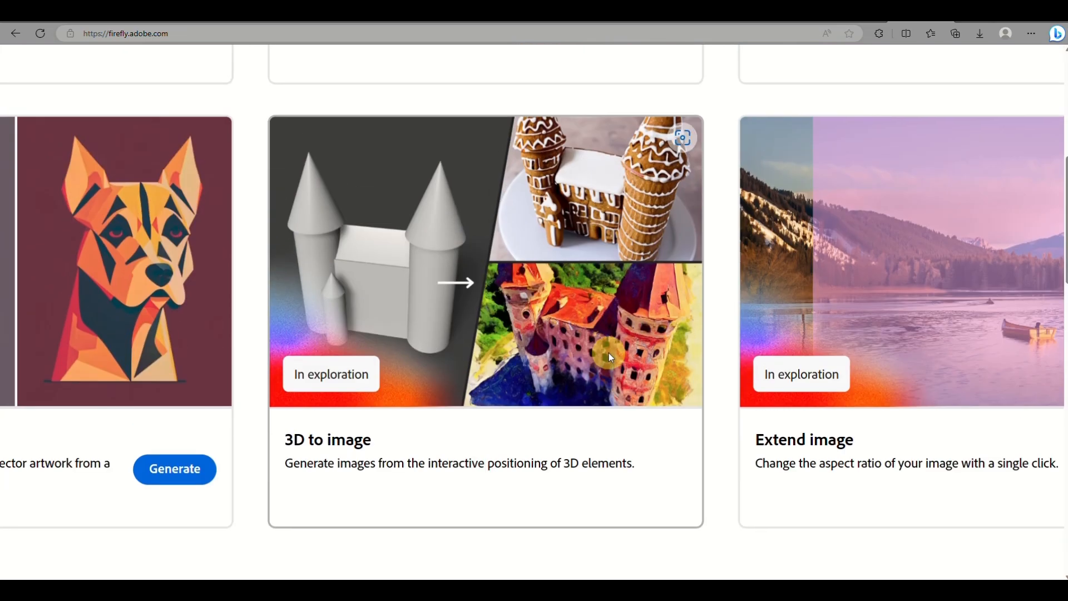
scroll(609, 352, "right", 3)
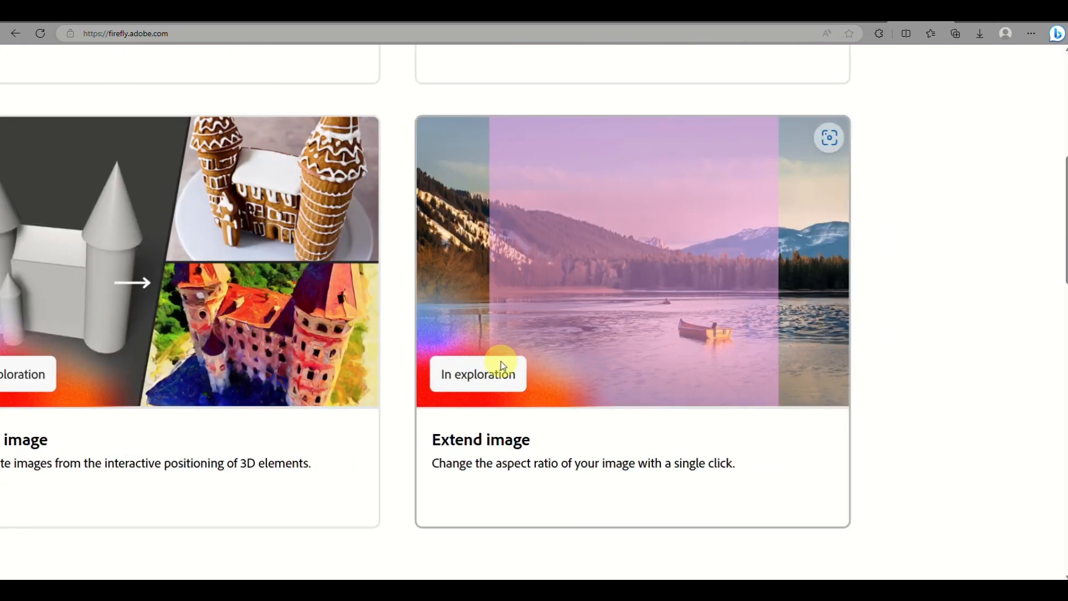
scroll(453, 374, "down", 5)
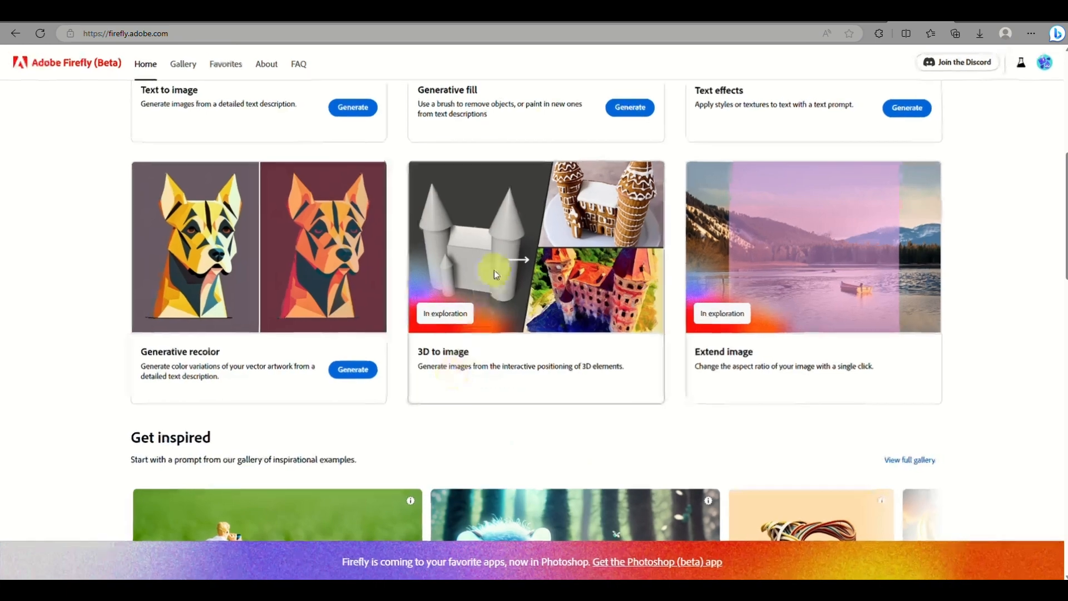
Try the Get inspired prompt of the cute fluffy blue ball animal running through a magical forest.
scroll(565, 423, "down", 5)
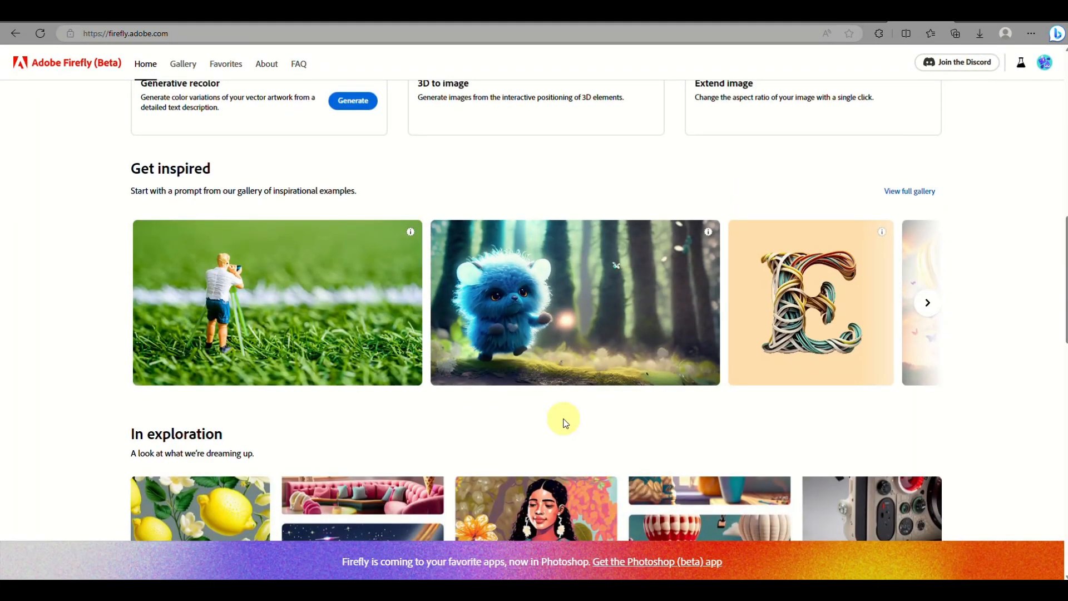
mouse_move(544, 367)
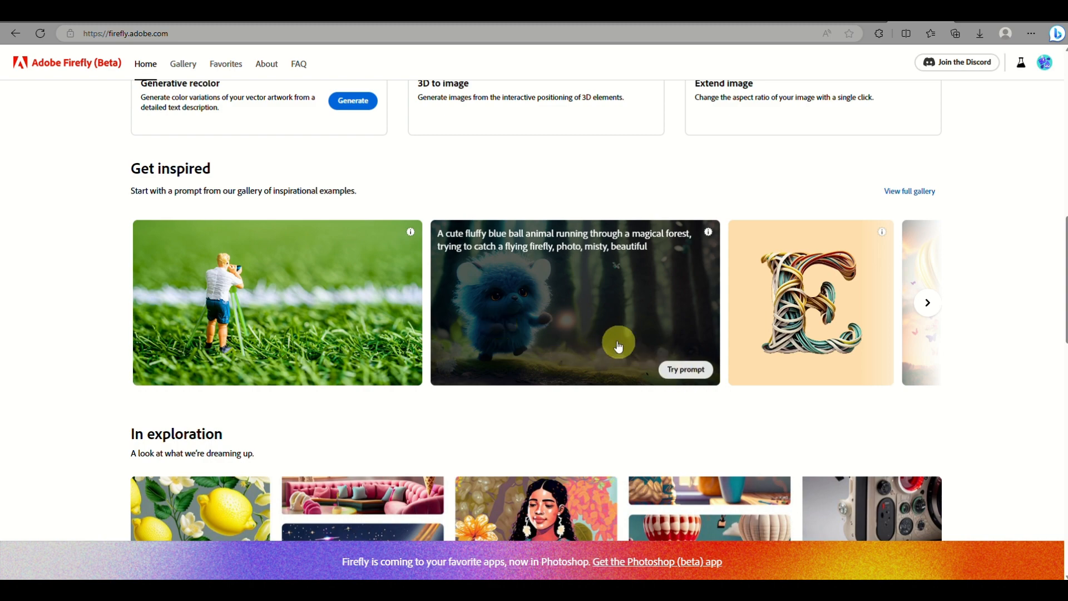
left_click(689, 369)
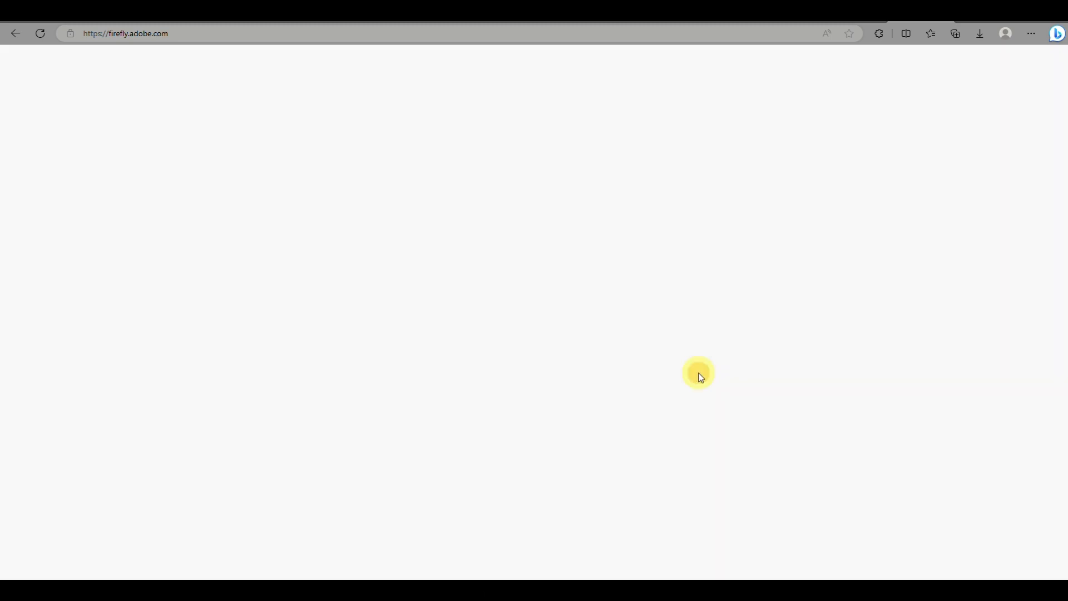